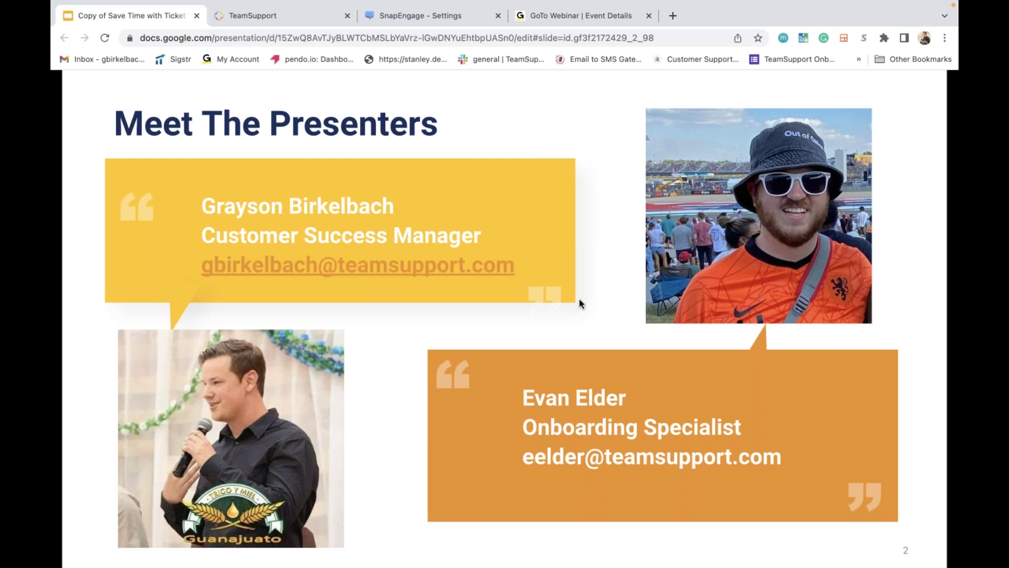
Advance the webinar slides from Meet The Presenters through the agenda and Extra Credit to the closing Thank You slide.
{"action": "key", "text": "Right"}
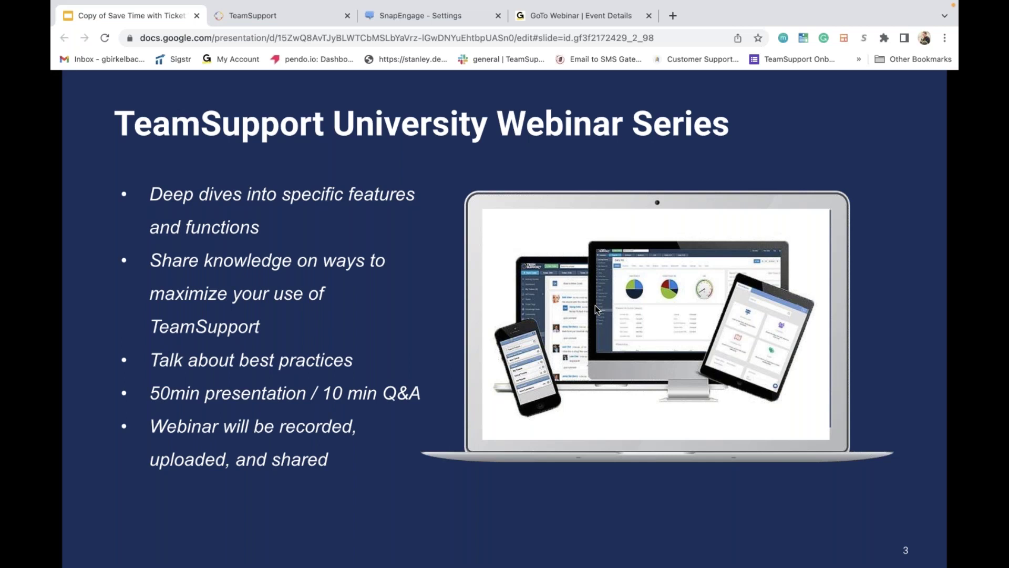
{"action": "left_click", "coordinate": [515, 326]}
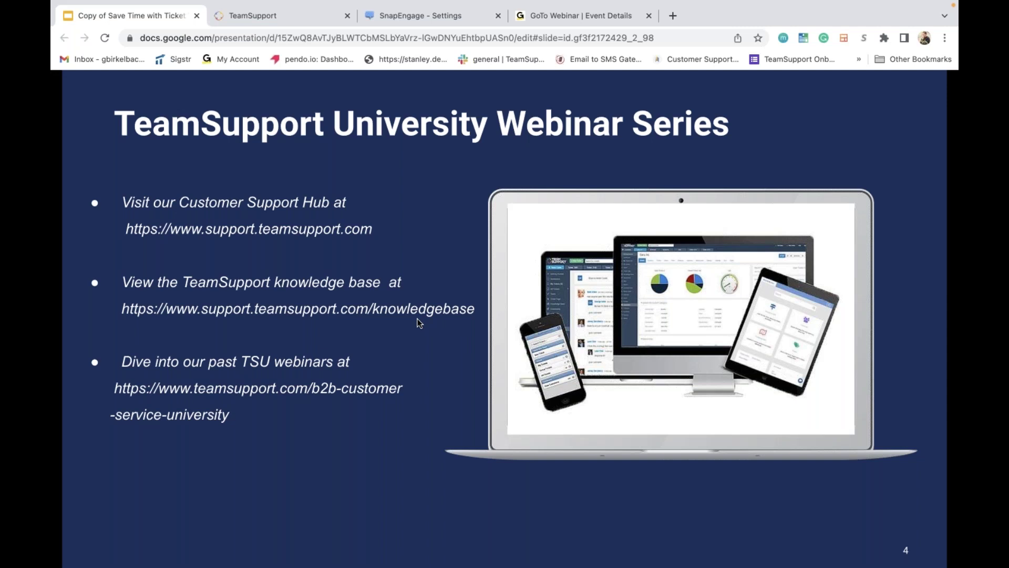
{"action": "key", "text": "Right"}
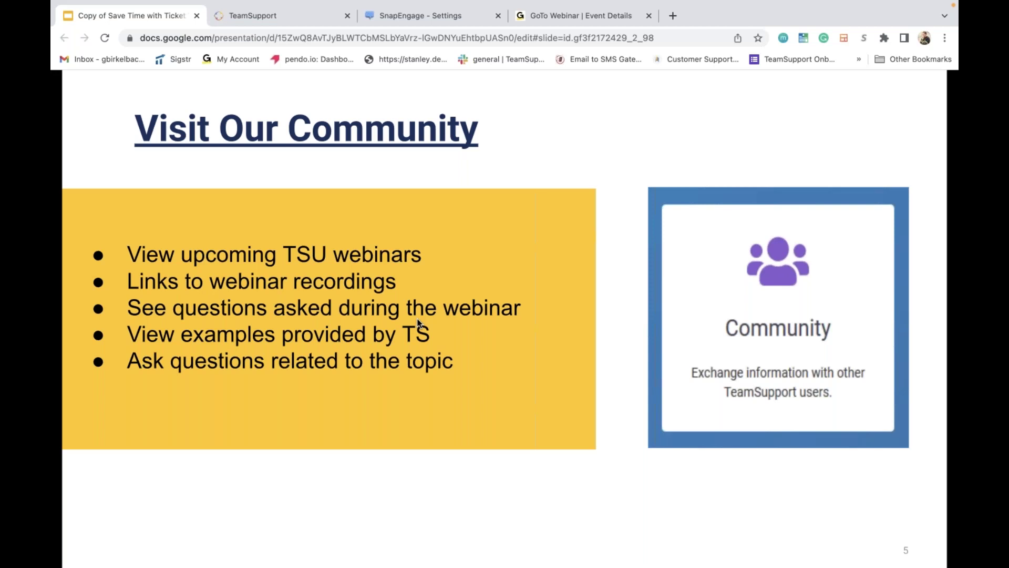
{"action": "key", "text": "Right"}
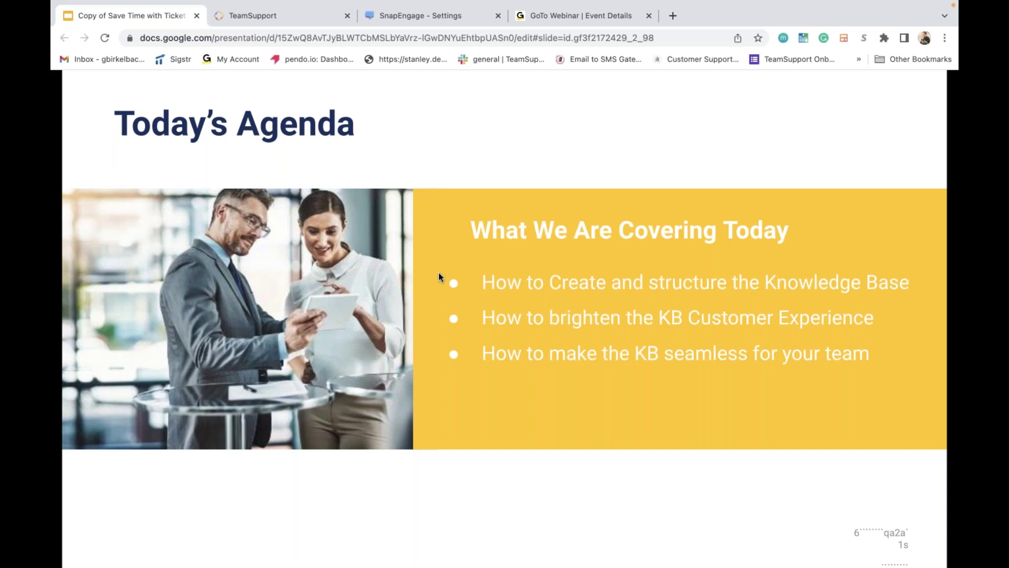
{"action": "key", "text": "Right"}
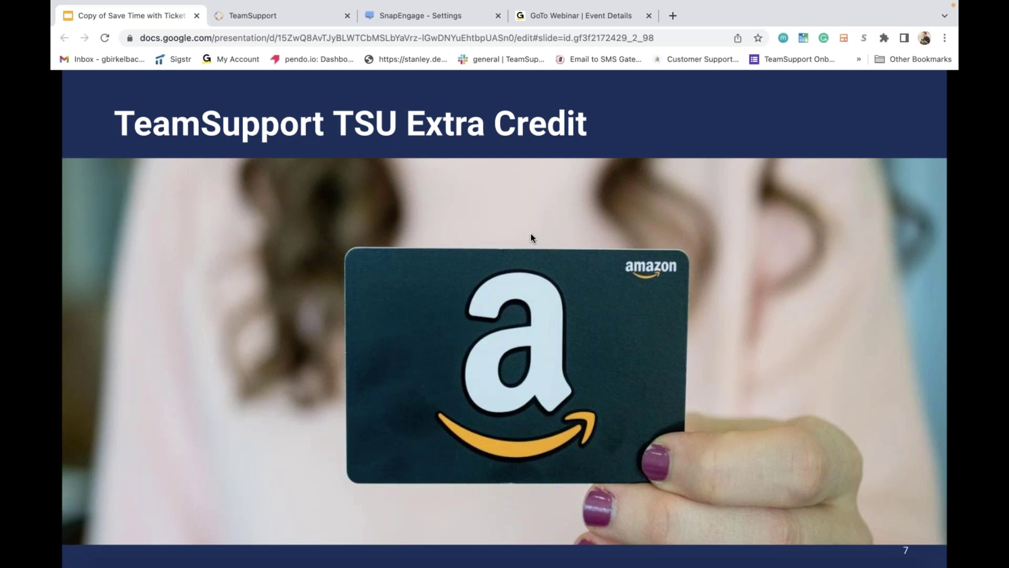
{"action": "left_click", "coordinate": [450, 232]}
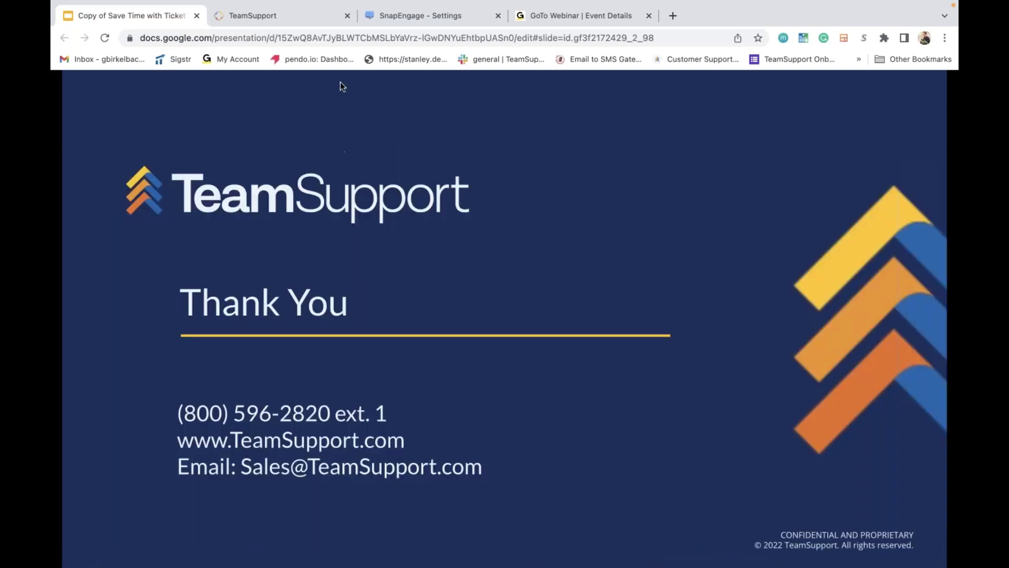
Switch to TeamSupport and review the Arcade hub's settings, including the Customer Specific Articles option under Knowledge Base.
{"action": "left_click", "coordinate": [298, 17]}
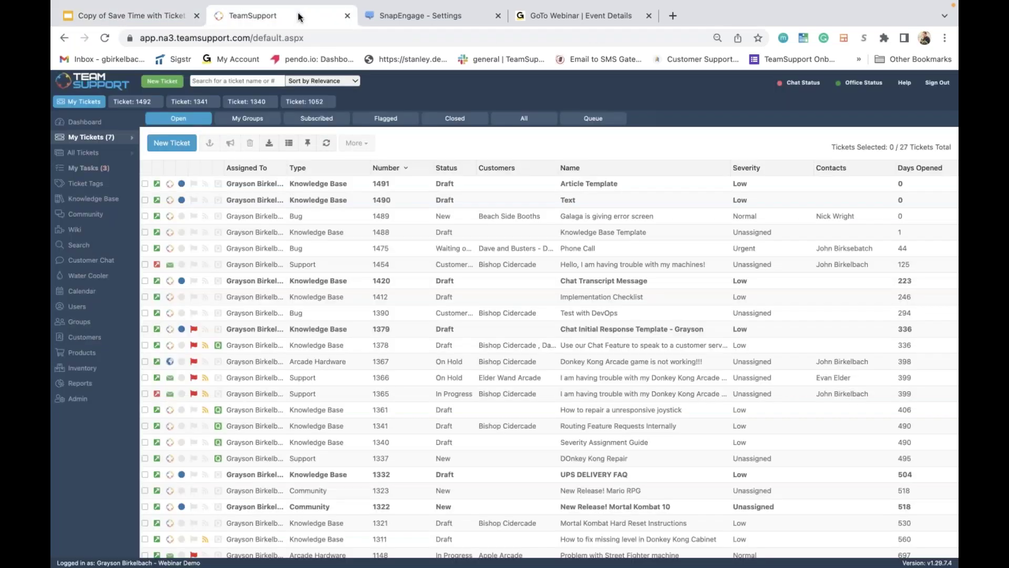
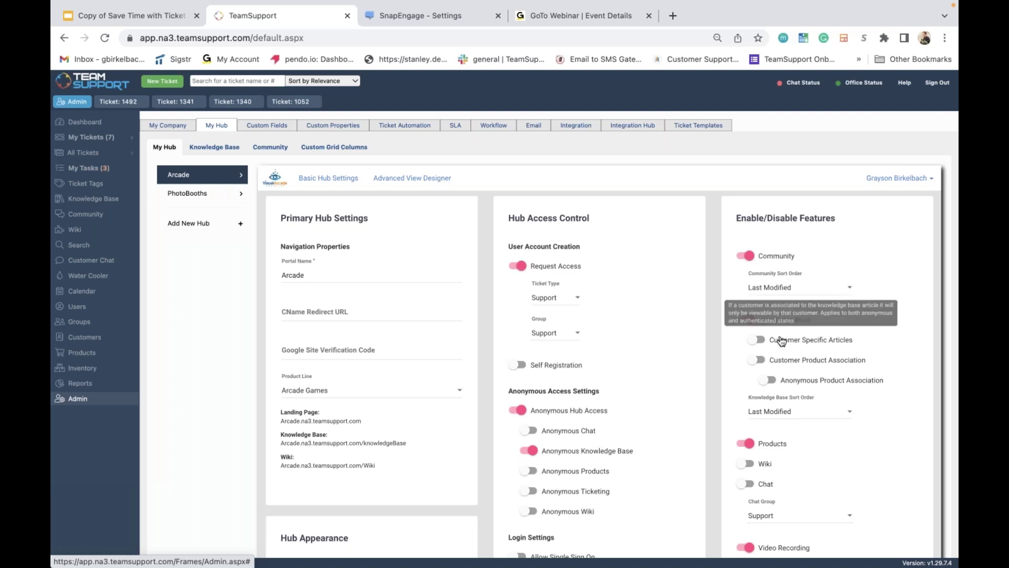
{"action": "mouse_move", "coordinate": [810, 342]}
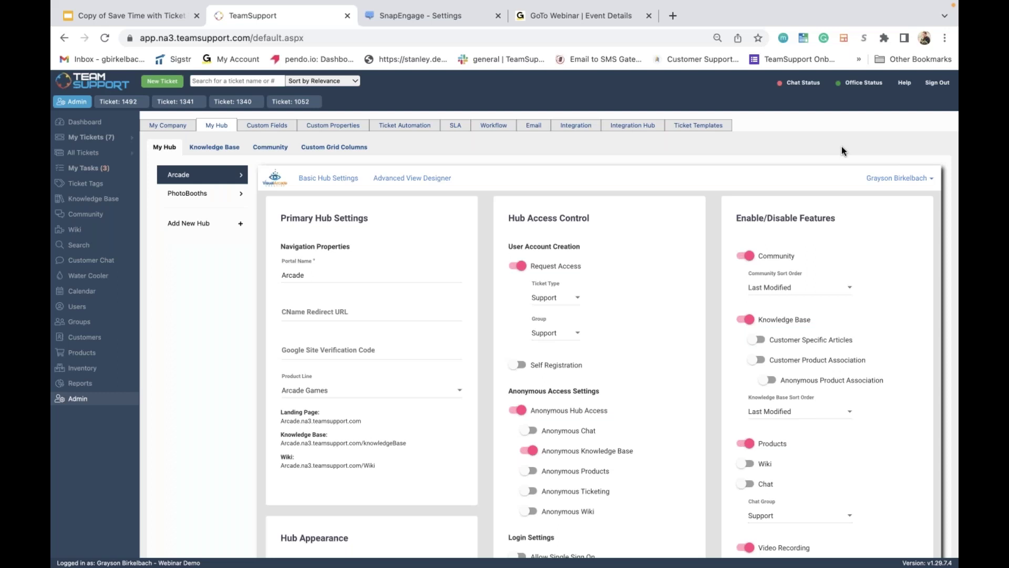
Open the hub's Knowledge Base category settings and view the properties of the Canned Responses category.
{"action": "left_click", "coordinate": [216, 147]}
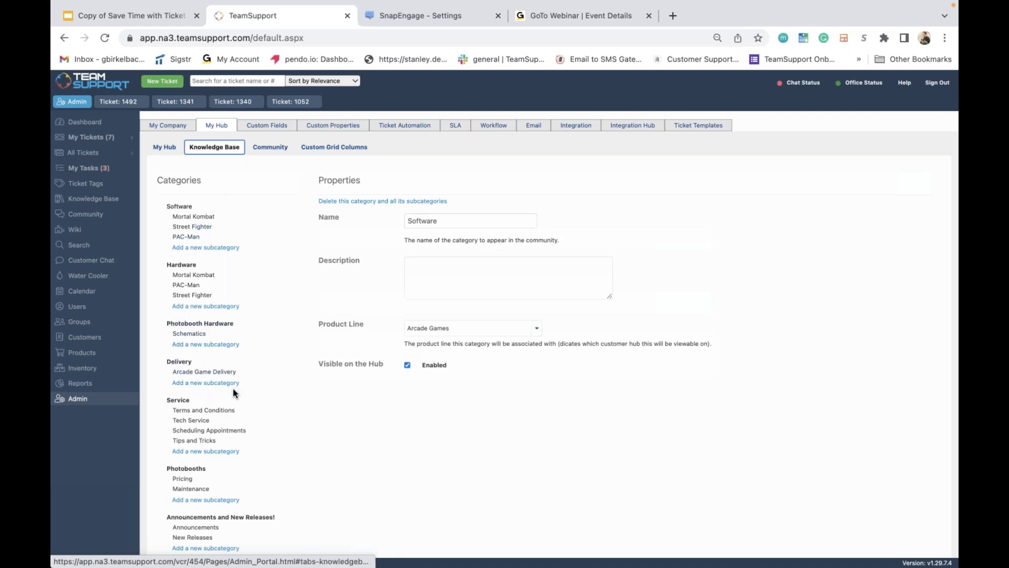
{"action": "scroll", "coordinate": [232, 392], "scroll_direction": "down", "scroll_amount": 3}
{"action": "scroll", "coordinate": [247, 406], "scroll_direction": "down", "scroll_amount": 3}
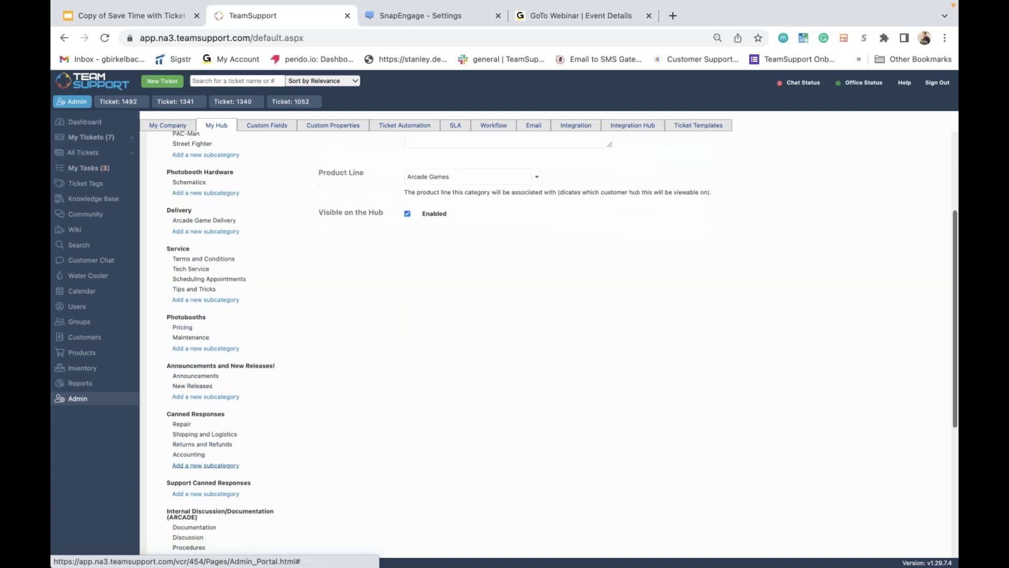
{"action": "left_click", "coordinate": [205, 415]}
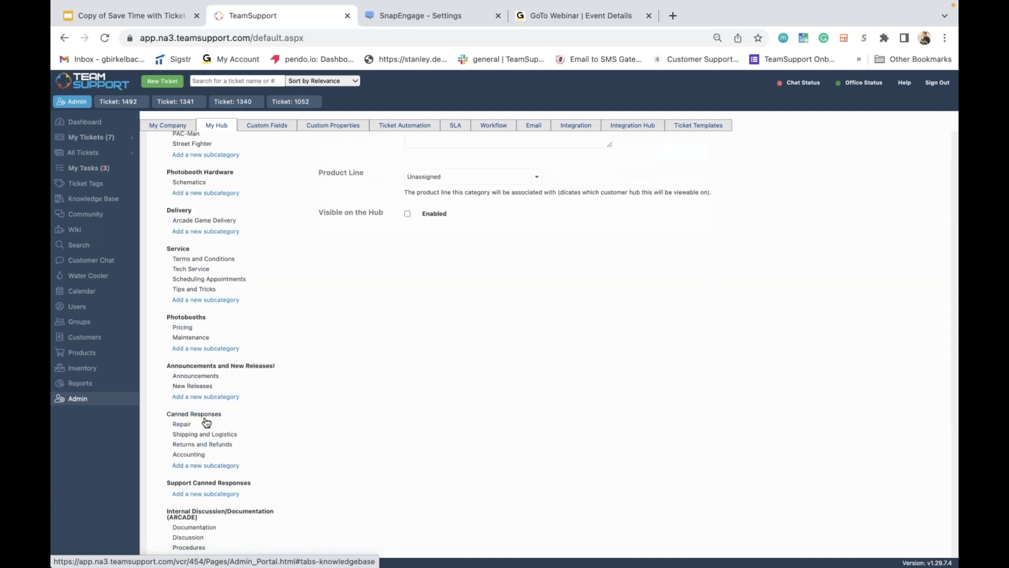
{"action": "scroll", "coordinate": [368, 388], "scroll_direction": "up", "scroll_amount": 6}
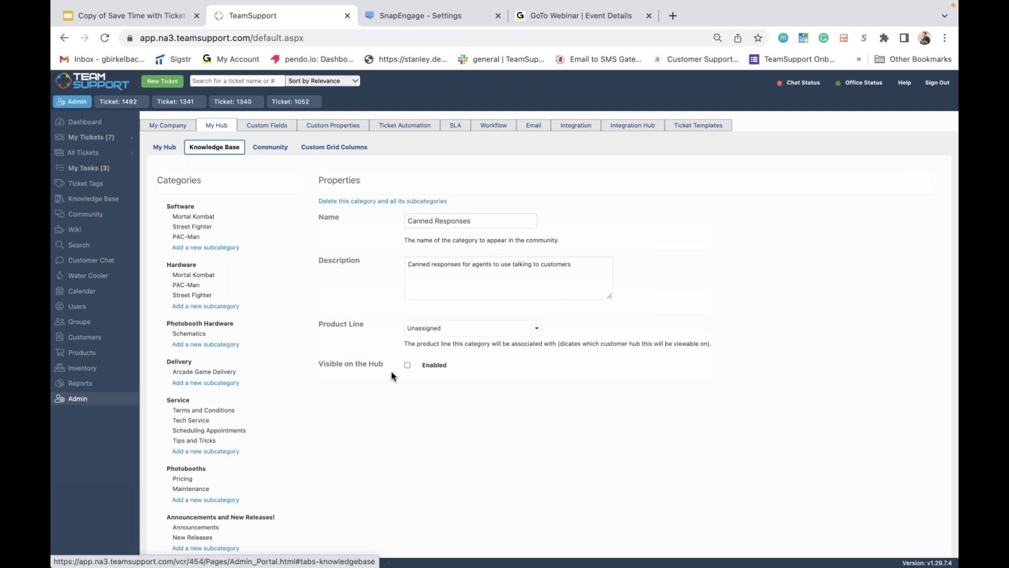
Open the Repair subcategory under Canned Responses and enable its Visible on the Hub option.
{"action": "scroll", "coordinate": [313, 407], "scroll_direction": "down", "scroll_amount": 3}
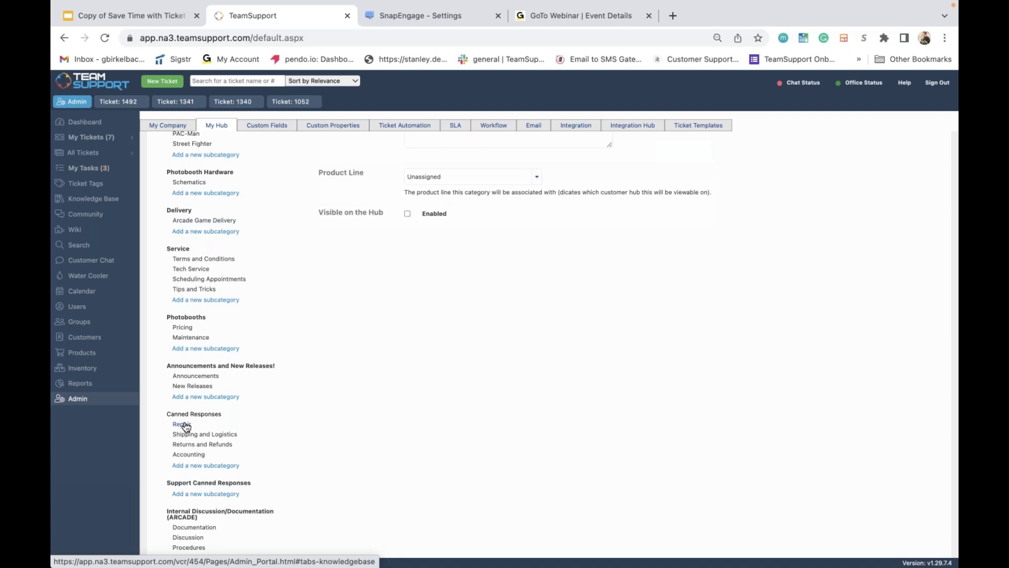
{"action": "left_click", "coordinate": [185, 426]}
{"action": "scroll", "coordinate": [442, 391], "scroll_direction": "up", "scroll_amount": 3}
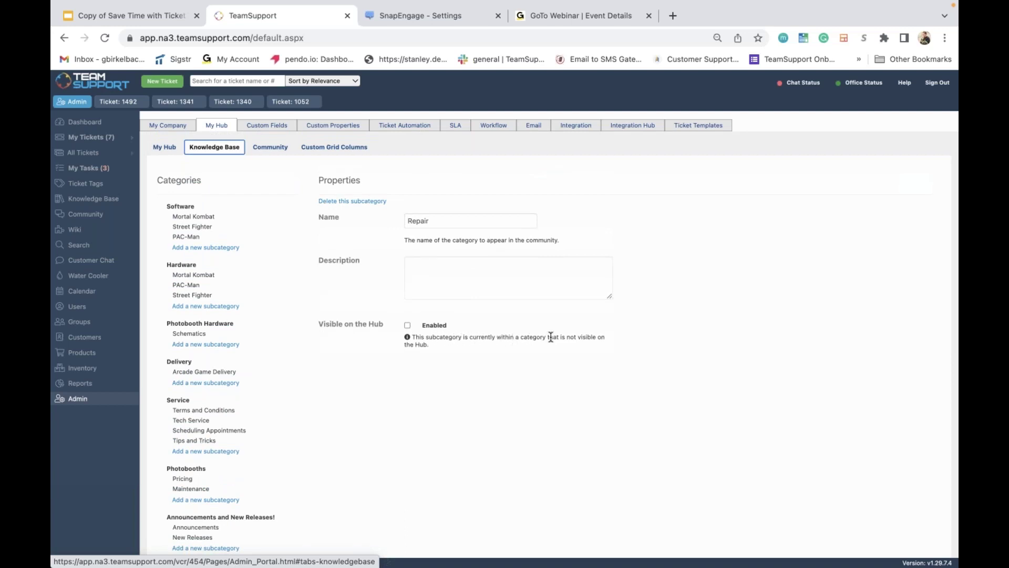
{"action": "left_click", "coordinate": [408, 326]}
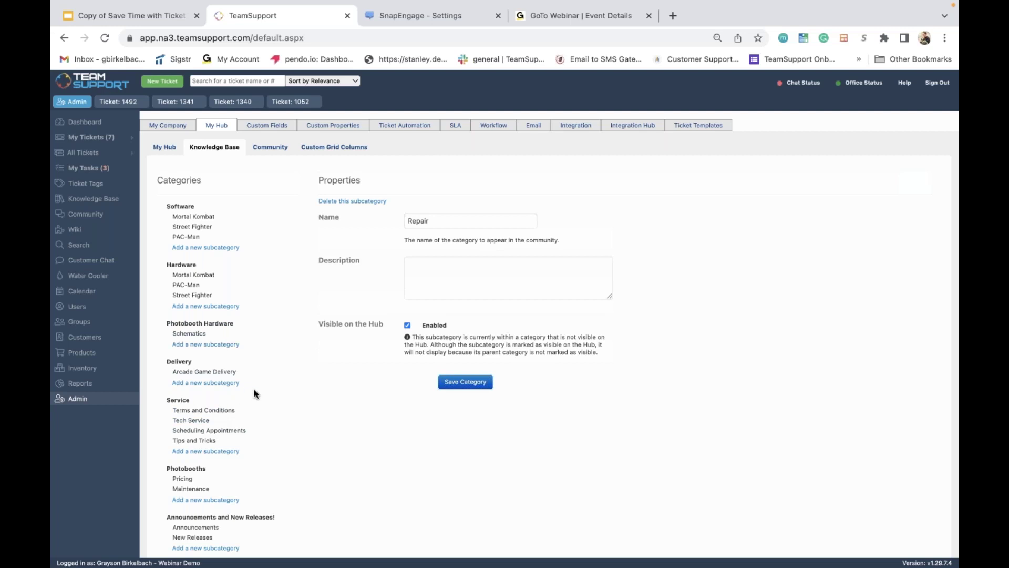
Open the Software category's properties and look through the product lines it can be associated with.
{"action": "left_click", "coordinate": [177, 208]}
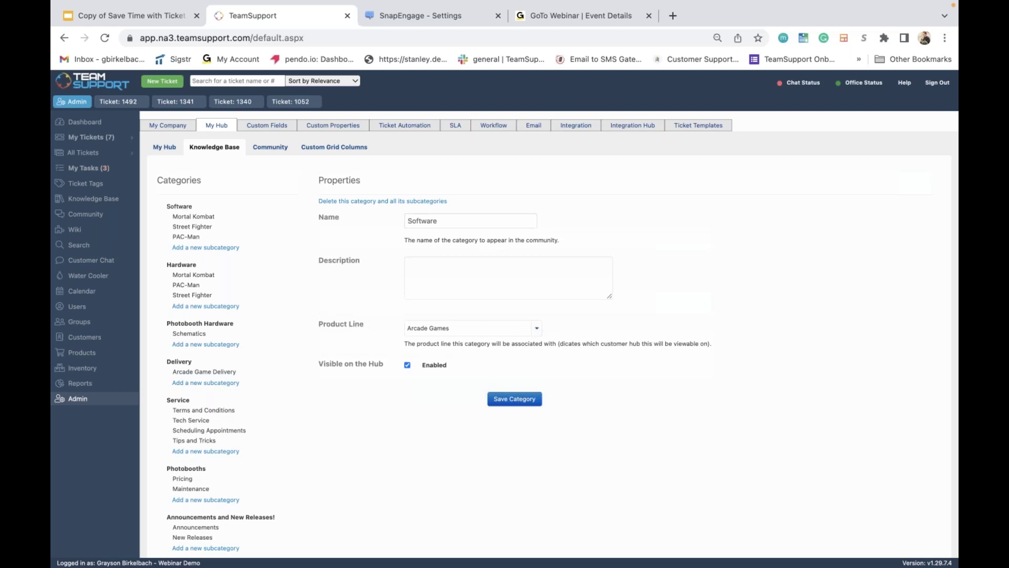
{"action": "left_click", "coordinate": [539, 331]}
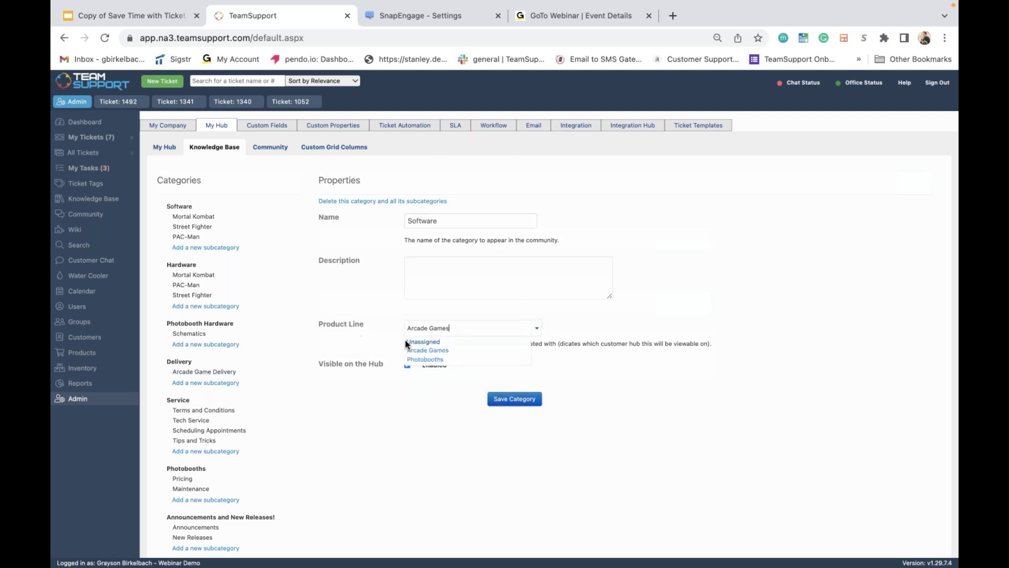
{"action": "left_click", "coordinate": [595, 324]}
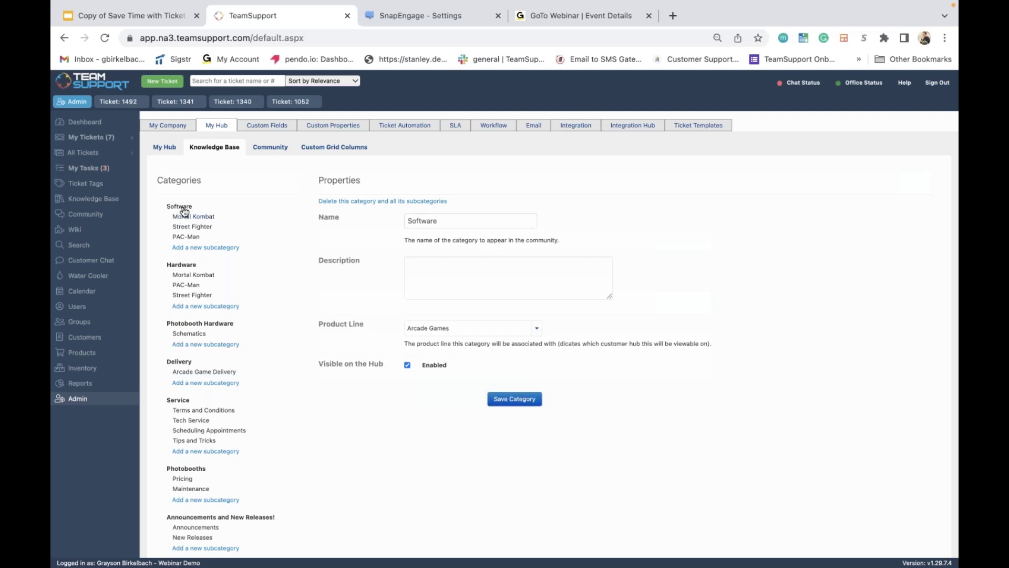
{"action": "left_click_drag", "start_coordinate": [184, 230], "coordinate": [194, 202]}
Open the Reset Your Password ticket and examine its article content, product, visibility, KB flag, category and tags.
{"action": "left_click", "coordinate": [118, 102]}
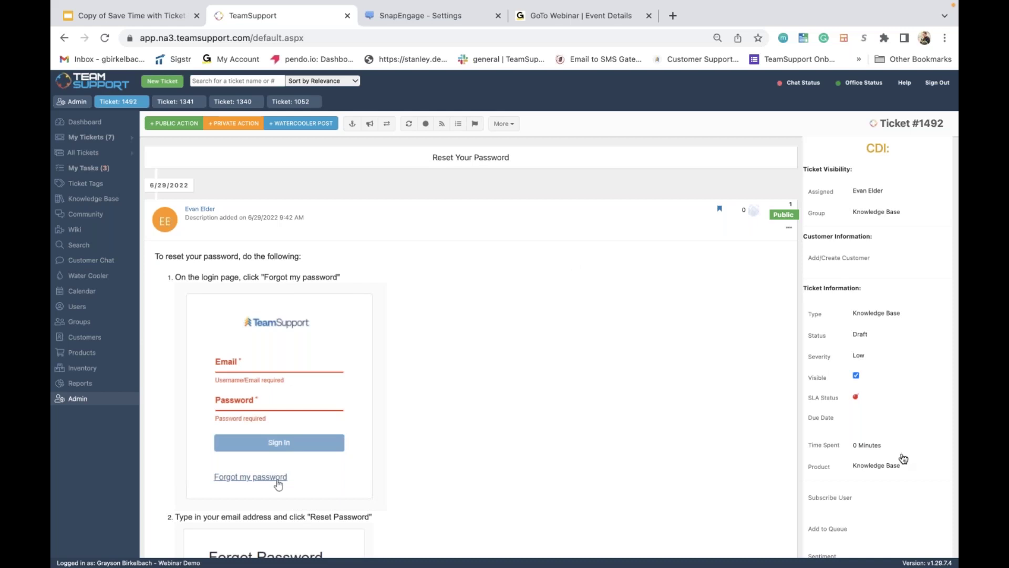
{"action": "scroll", "coordinate": [879, 404], "scroll_direction": "down", "scroll_amount": 3}
{"action": "scroll", "coordinate": [879, 405], "scroll_direction": "down", "scroll_amount": 3}
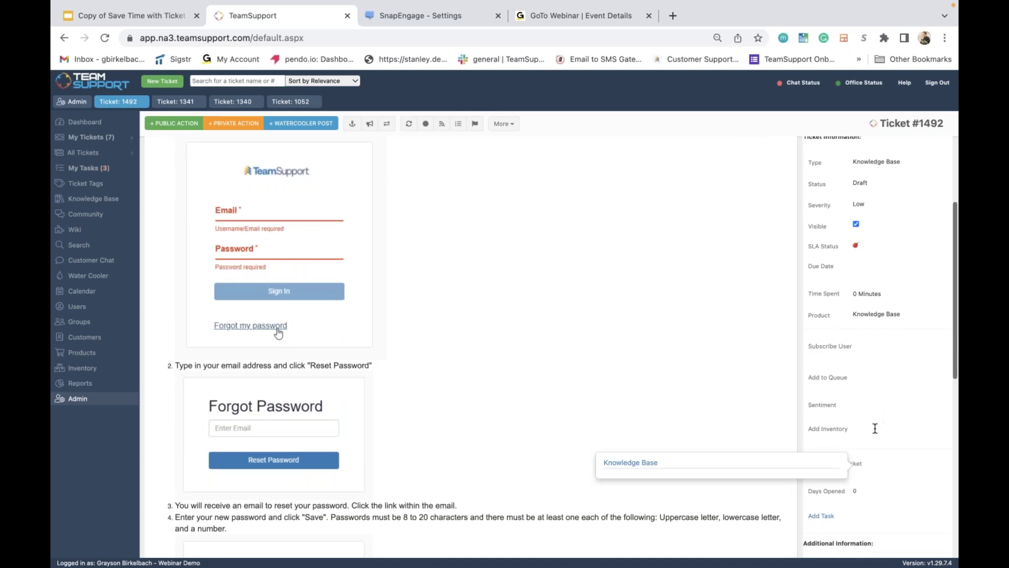
{"action": "scroll", "coordinate": [873, 421], "scroll_direction": "down", "scroll_amount": 5}
{"action": "scroll", "coordinate": [867, 415], "scroll_direction": "down", "scroll_amount": 3}
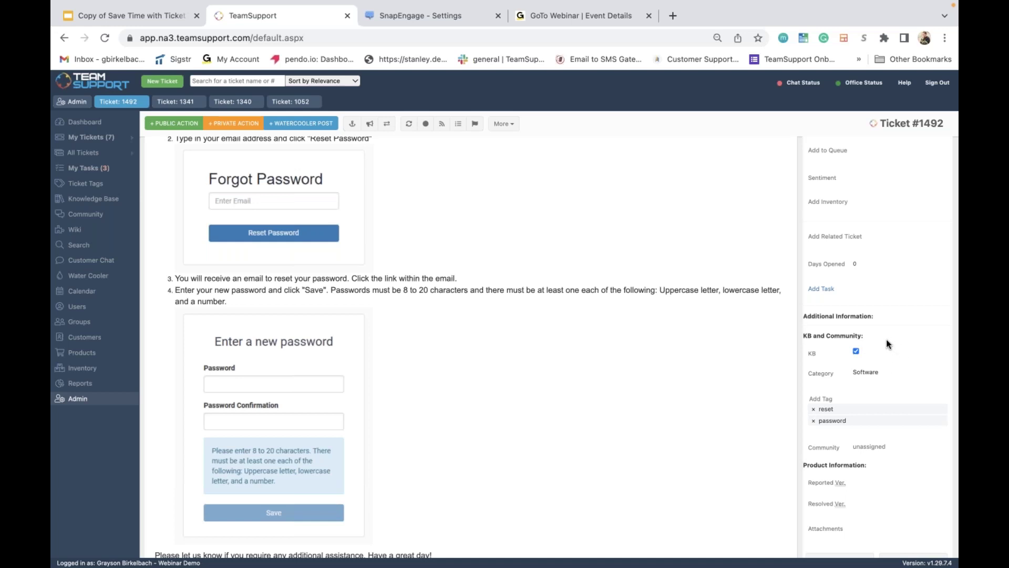
{"action": "scroll", "coordinate": [886, 342], "scroll_direction": "up", "scroll_amount": 3}
{"action": "scroll", "coordinate": [886, 339], "scroll_direction": "up", "scroll_amount": 9}
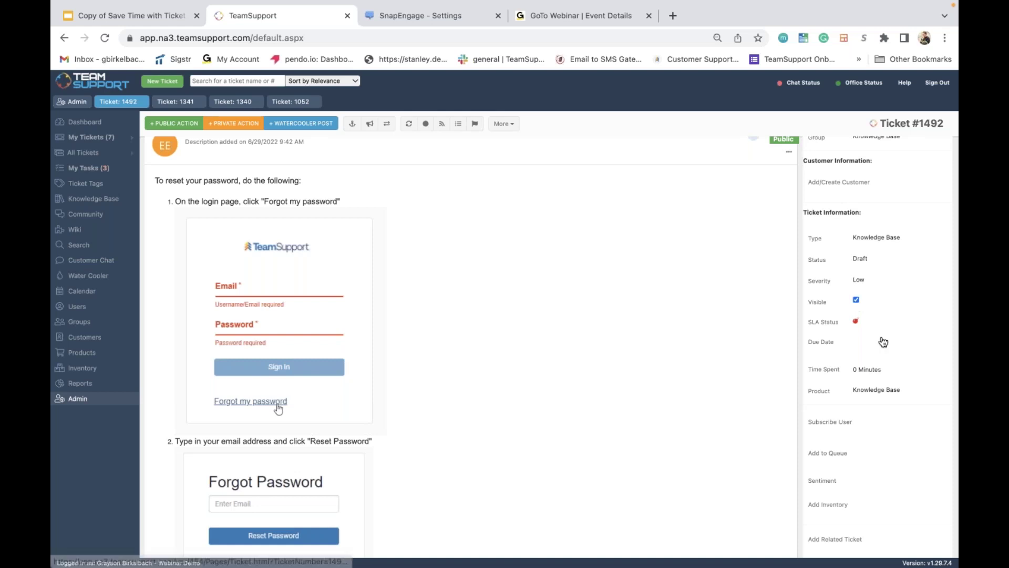
{"action": "scroll", "coordinate": [883, 328], "scroll_direction": "down", "scroll_amount": 3}
{"action": "scroll", "coordinate": [883, 330], "scroll_direction": "down", "scroll_amount": 4}
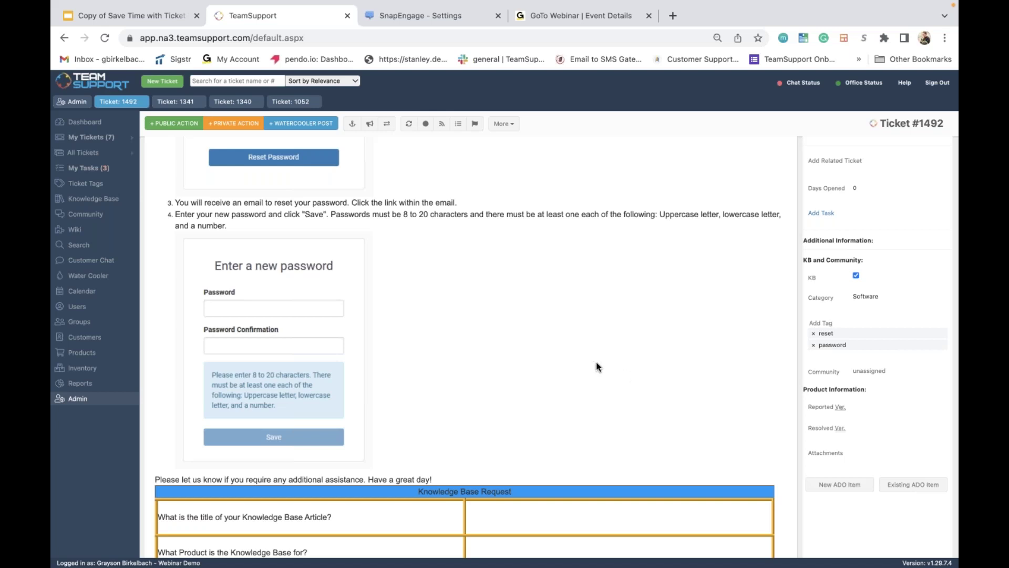
{"action": "scroll", "coordinate": [596, 363], "scroll_direction": "up", "scroll_amount": 10}
{"action": "scroll", "coordinate": [596, 366], "scroll_direction": "up", "scroll_amount": 1}
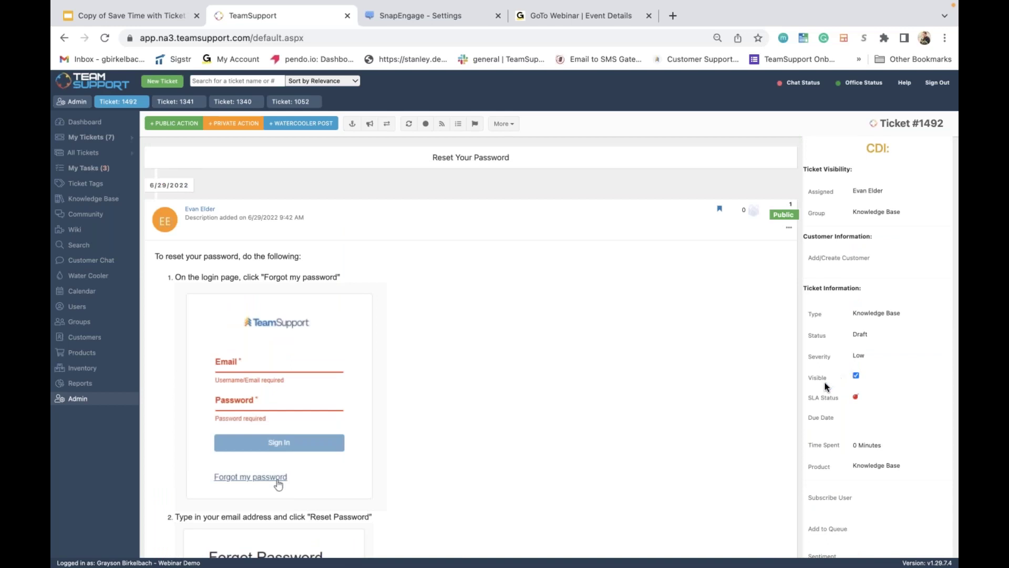
{"action": "scroll", "coordinate": [825, 386], "scroll_direction": "down", "scroll_amount": 10}
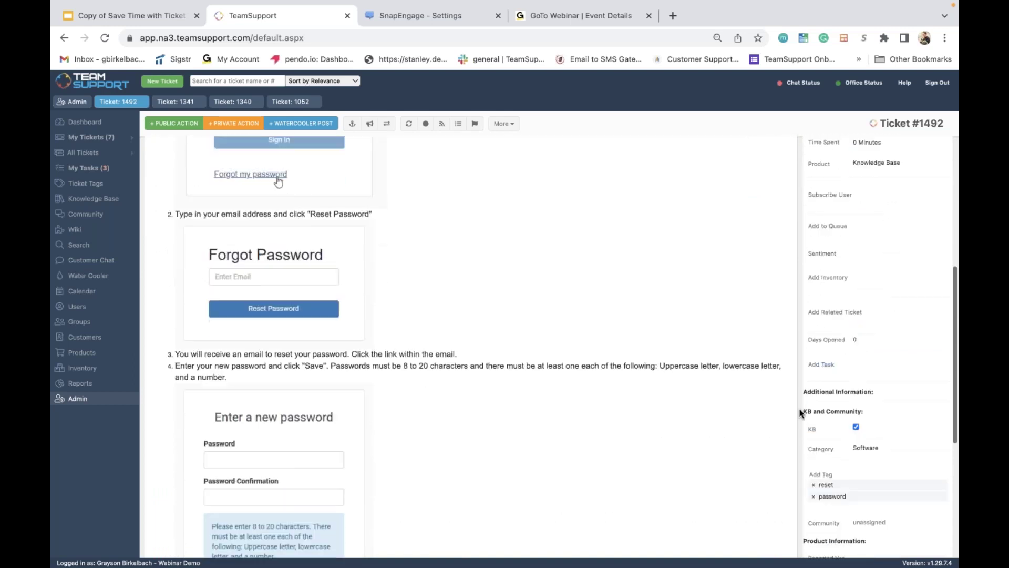
{"action": "scroll", "coordinate": [800, 412], "scroll_direction": "down", "scroll_amount": 3}
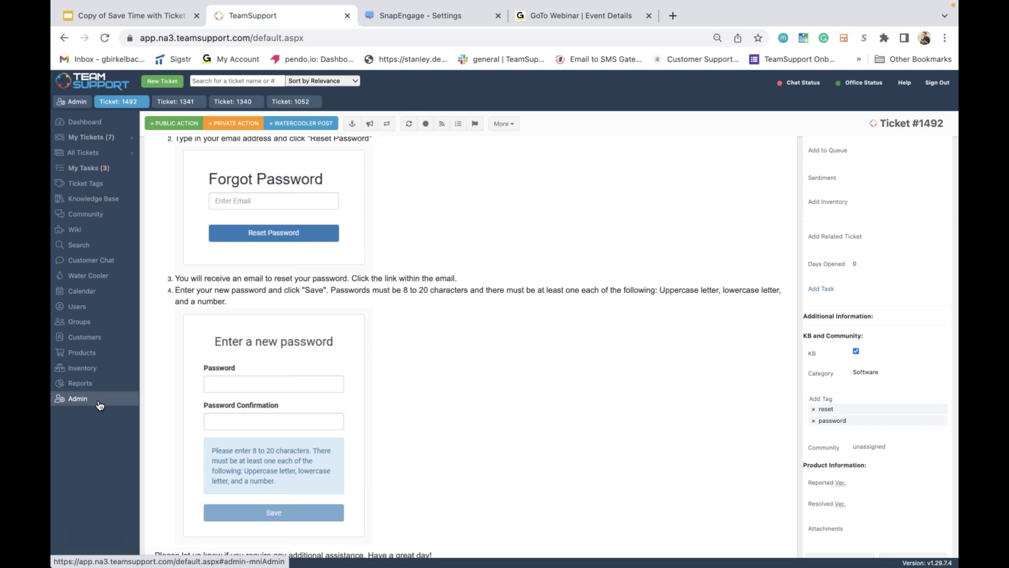
Revisit the Arcade hub's admin settings, and switch to SnapEngage to view its TeamSupport integration settings.
{"action": "left_click", "coordinate": [78, 398]}
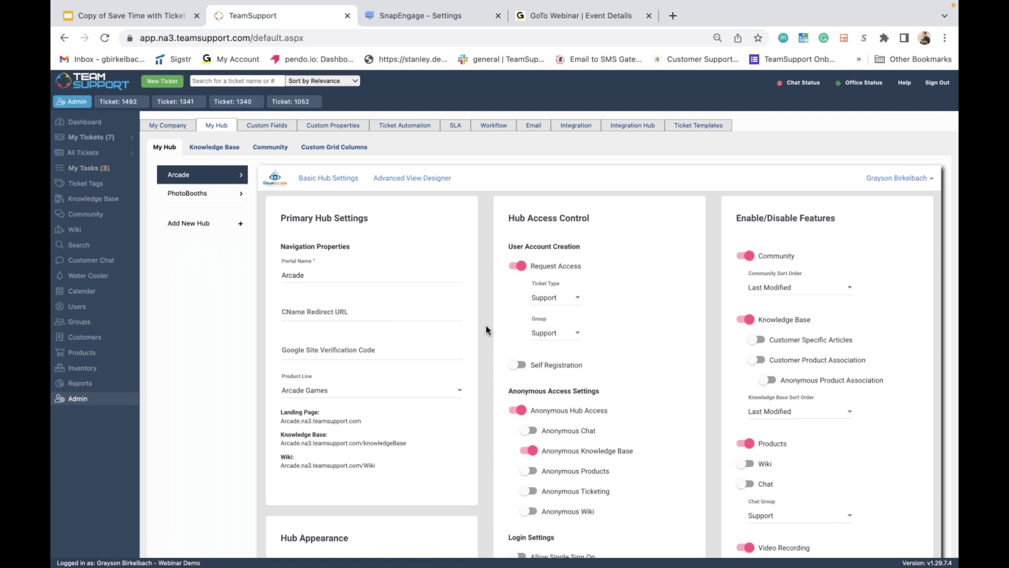
{"action": "mouse_move", "coordinate": [411, 17]}
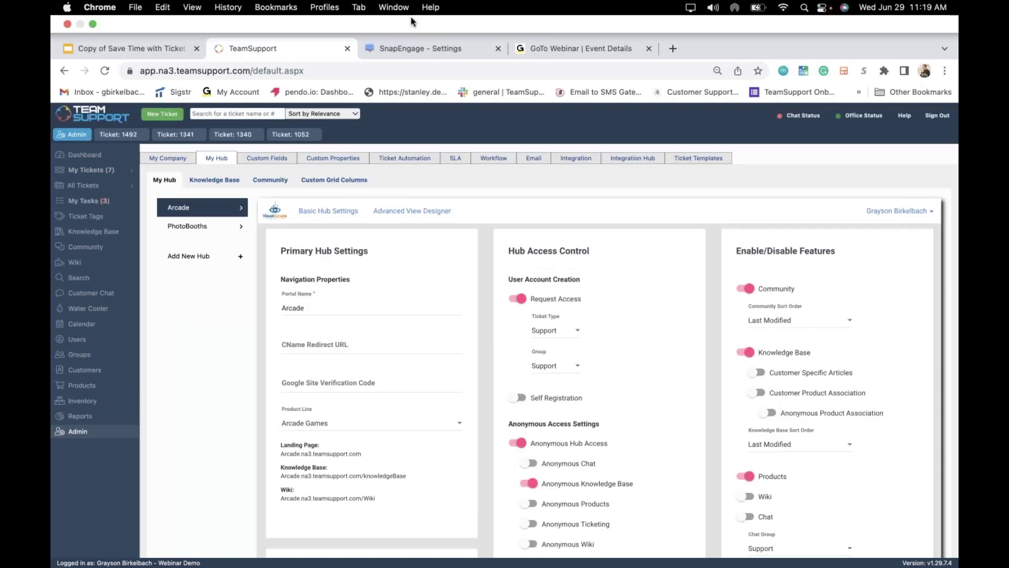
{"action": "left_click", "coordinate": [409, 49]}
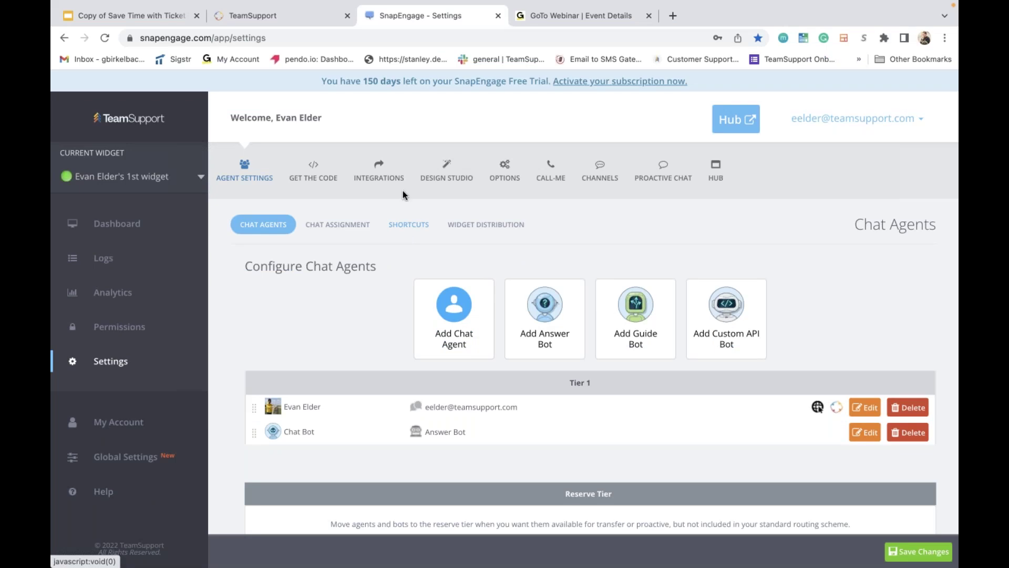
{"action": "left_click", "coordinate": [378, 173]}
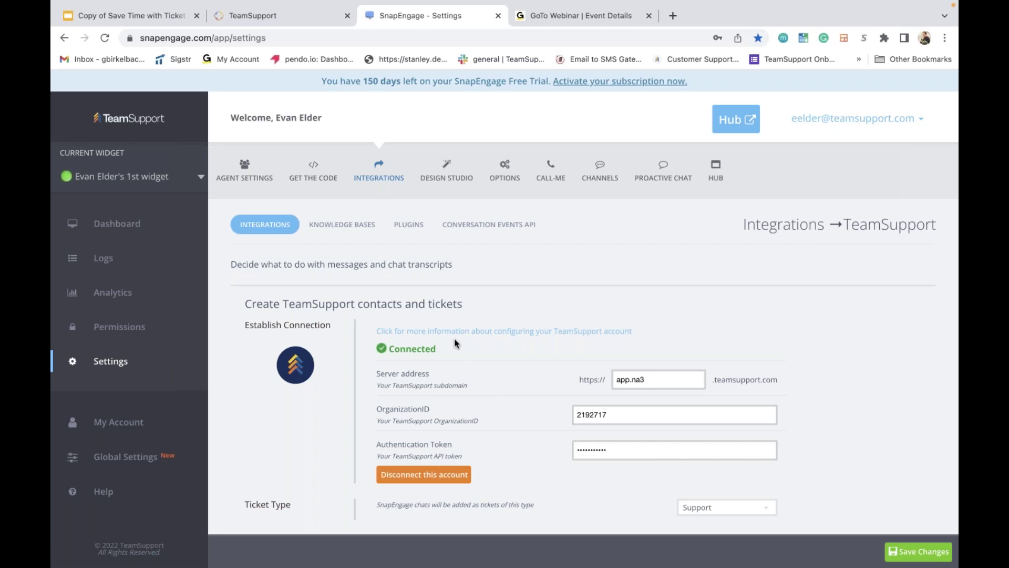
View the available knowledge base providers in SnapEngage and open the configured Google Search knowledge base for editing.
{"action": "left_click", "coordinate": [348, 230]}
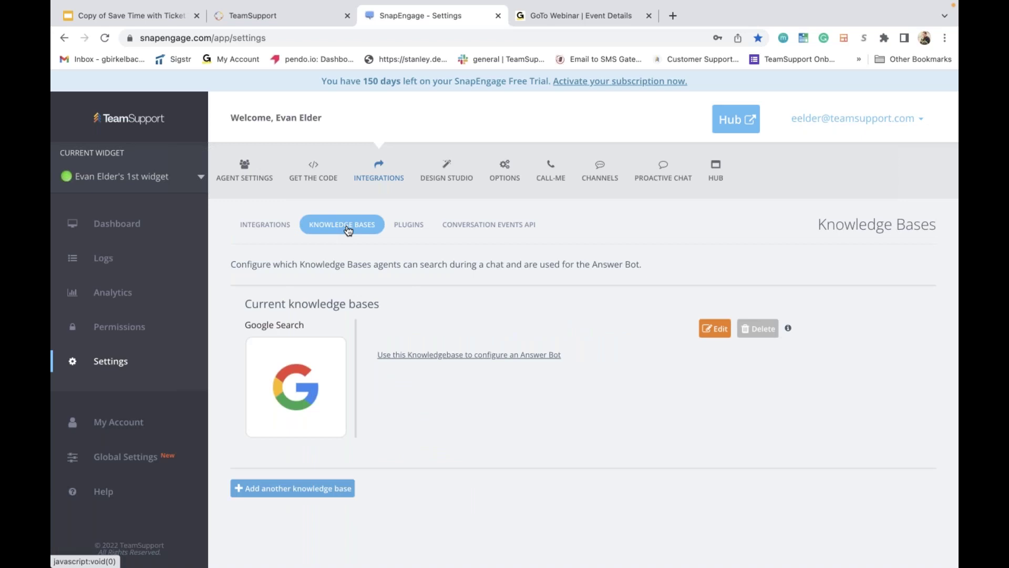
{"action": "left_click", "coordinate": [322, 489]}
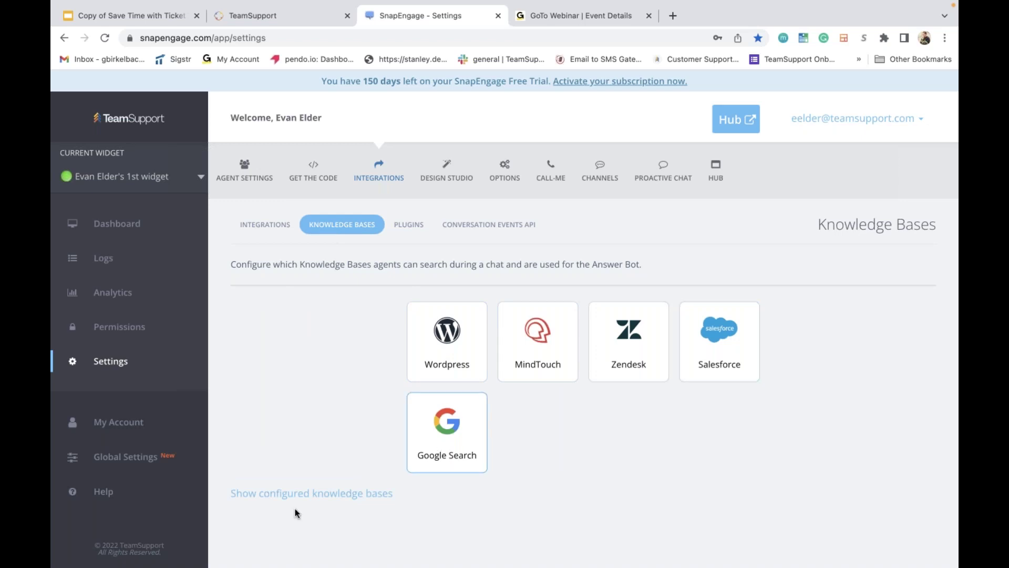
{"action": "left_click", "coordinate": [306, 494]}
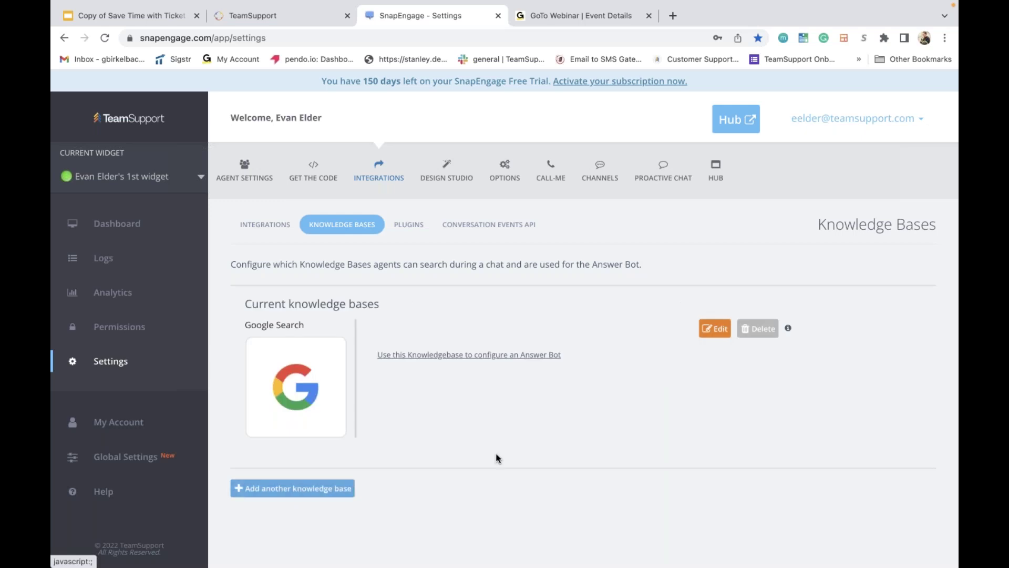
{"action": "left_click", "coordinate": [708, 335]}
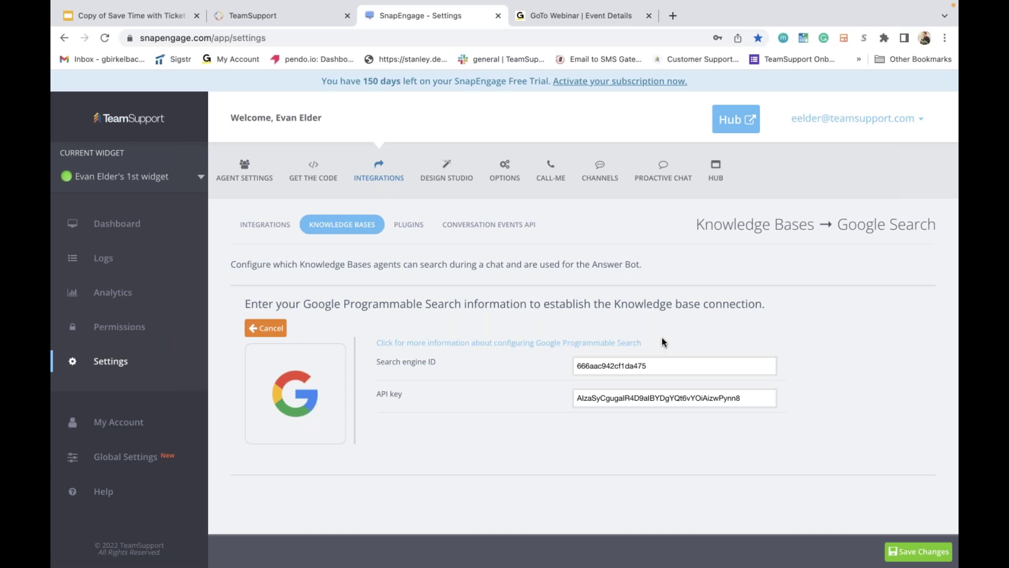
Open the help article on configuring Google Programmable Search and read its overview, prerequisites and setup steps for the engine ID and API key.
{"action": "left_click", "coordinate": [547, 346]}
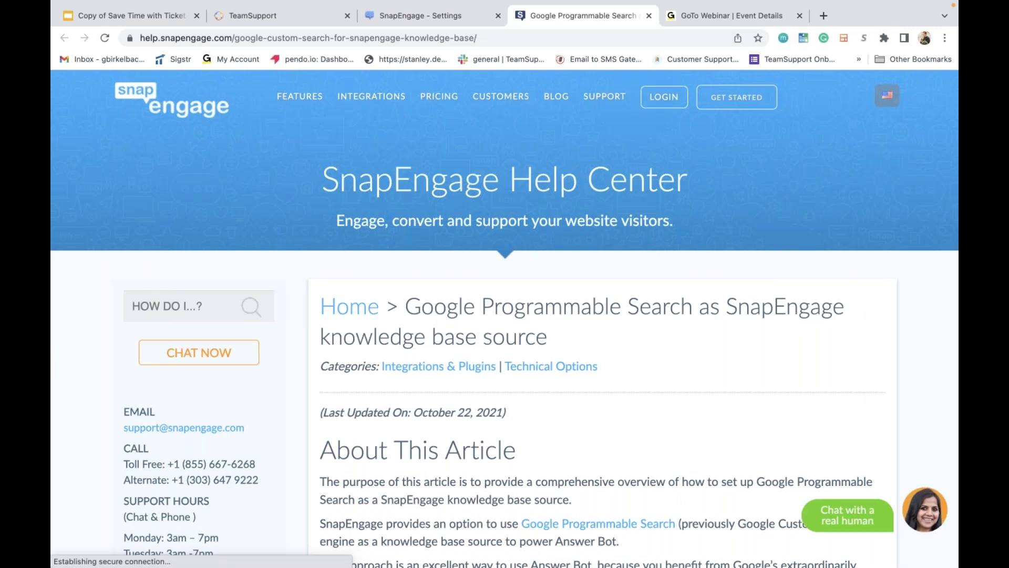
{"action": "scroll", "coordinate": [652, 379], "scroll_direction": "down", "scroll_amount": 10}
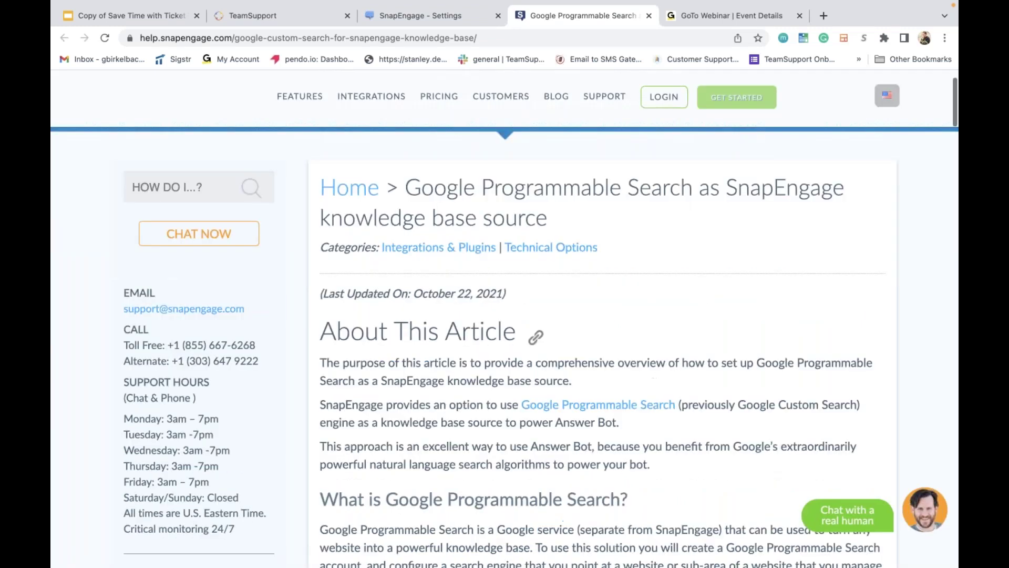
{"action": "scroll", "coordinate": [541, 346], "scroll_direction": "down", "scroll_amount": 5}
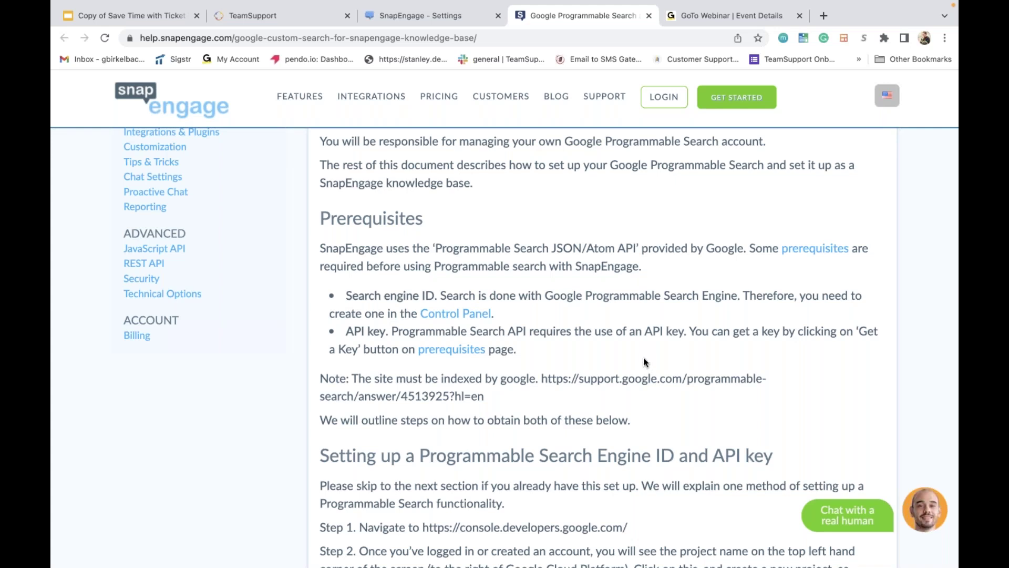
{"action": "scroll", "coordinate": [640, 353], "scroll_direction": "down", "scroll_amount": 3}
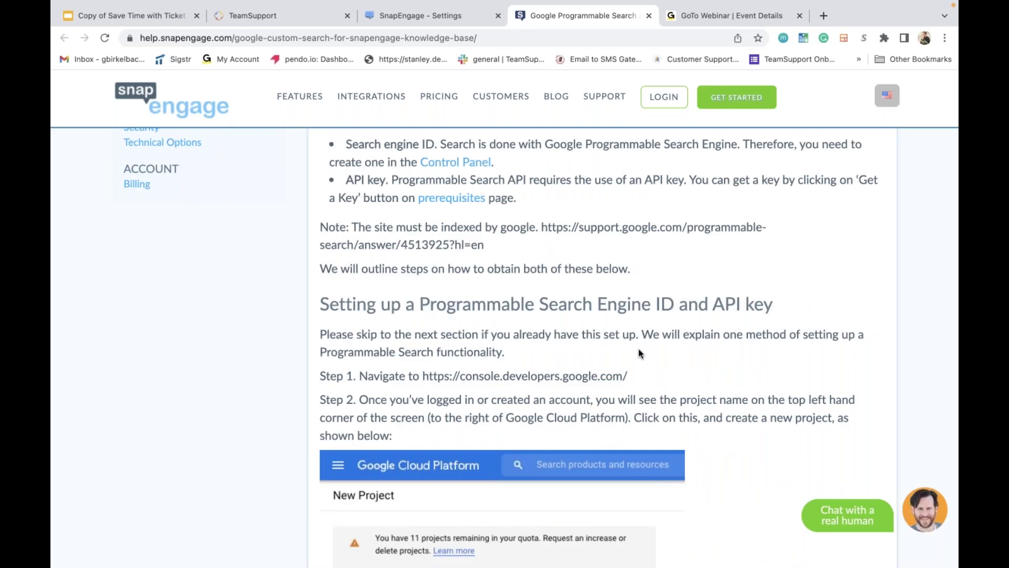
{"action": "scroll", "coordinate": [640, 353], "scroll_direction": "up", "scroll_amount": 4}
{"action": "scroll", "coordinate": [640, 352], "scroll_direction": "up", "scroll_amount": 5}
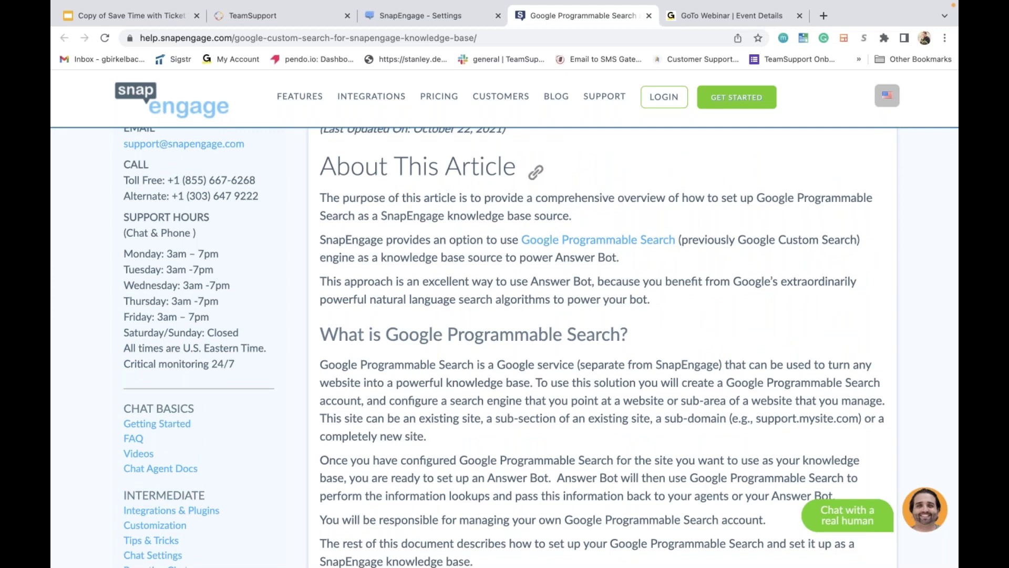
Return to the SnapEngage settings and review the search engine ID and API key fields of the Google Search connection.
{"action": "left_click", "coordinate": [450, 20]}
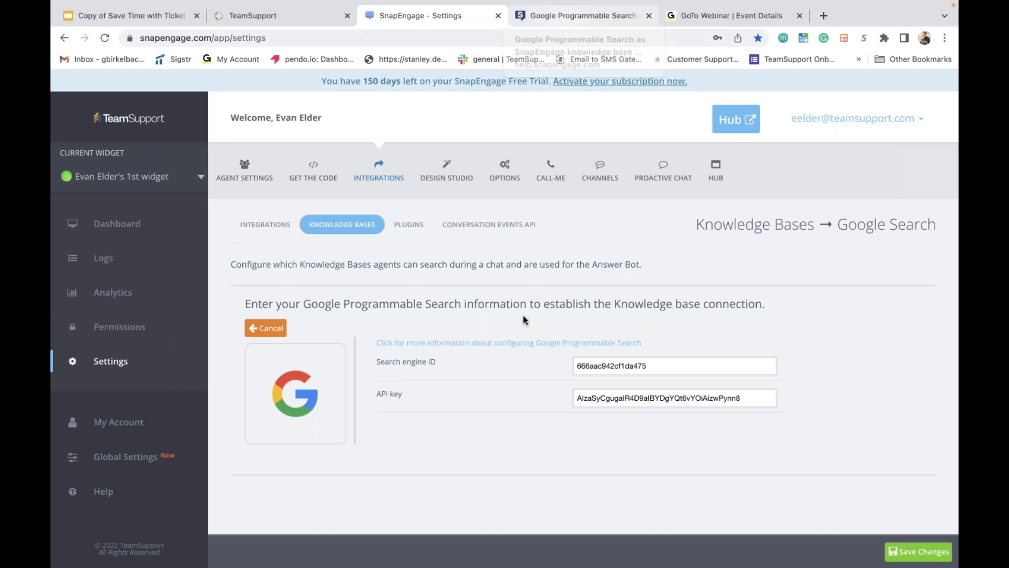
{"action": "left_click", "coordinate": [594, 368]}
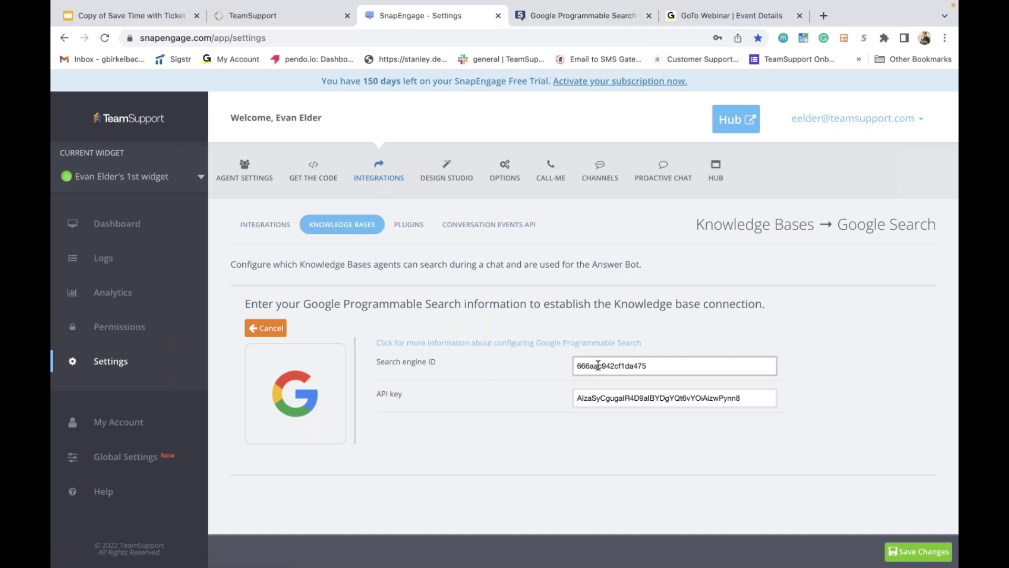
{"action": "left_click", "coordinate": [599, 398]}
{"action": "left_click", "coordinate": [905, 556]}
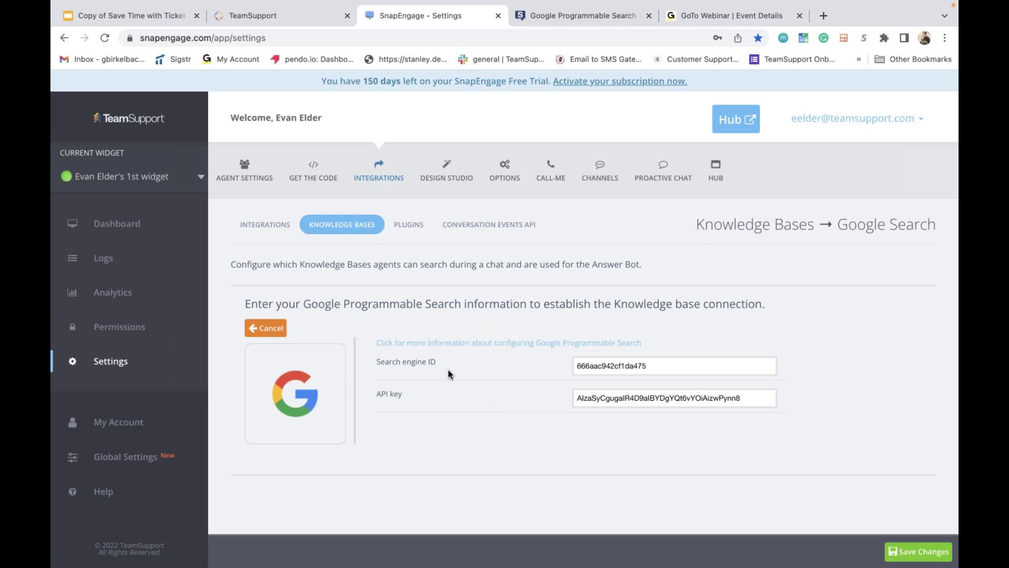
Open the Chat Bot answer bot from the chat agents, examine its knowledgebase setting, and close the editor without changes.
{"action": "left_click", "coordinate": [249, 177]}
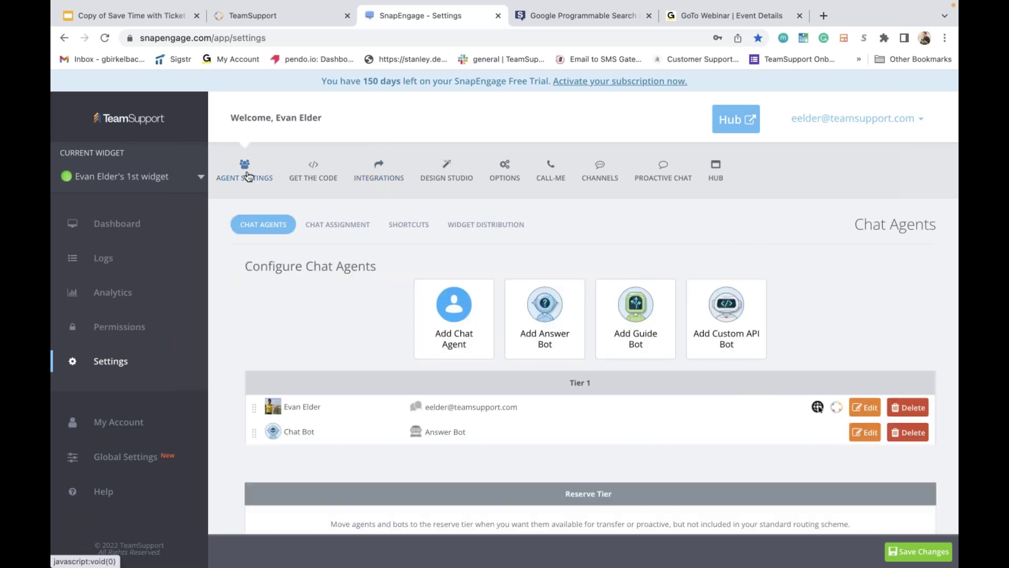
{"action": "left_click", "coordinate": [860, 434]}
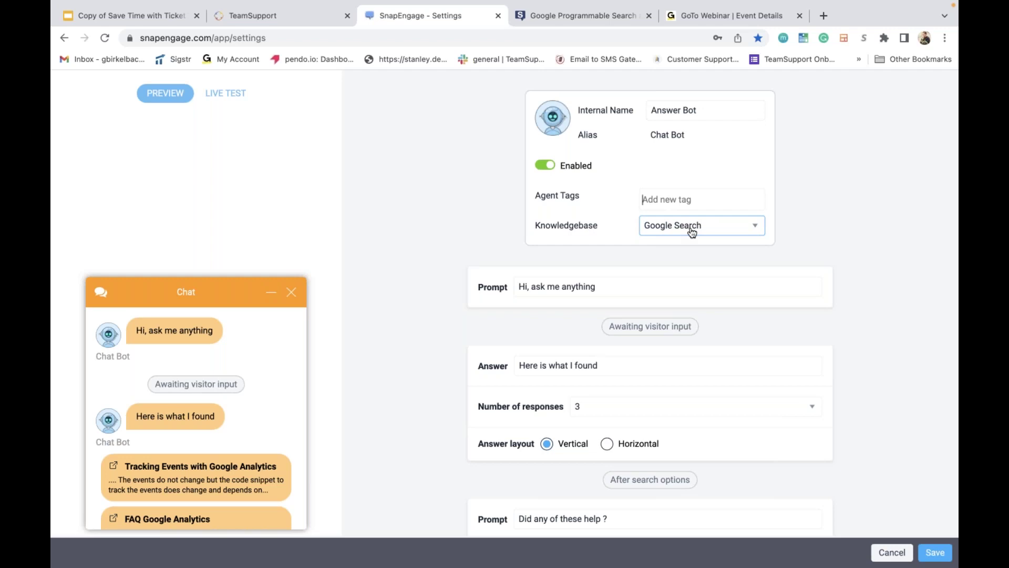
{"action": "left_click", "coordinate": [931, 553]}
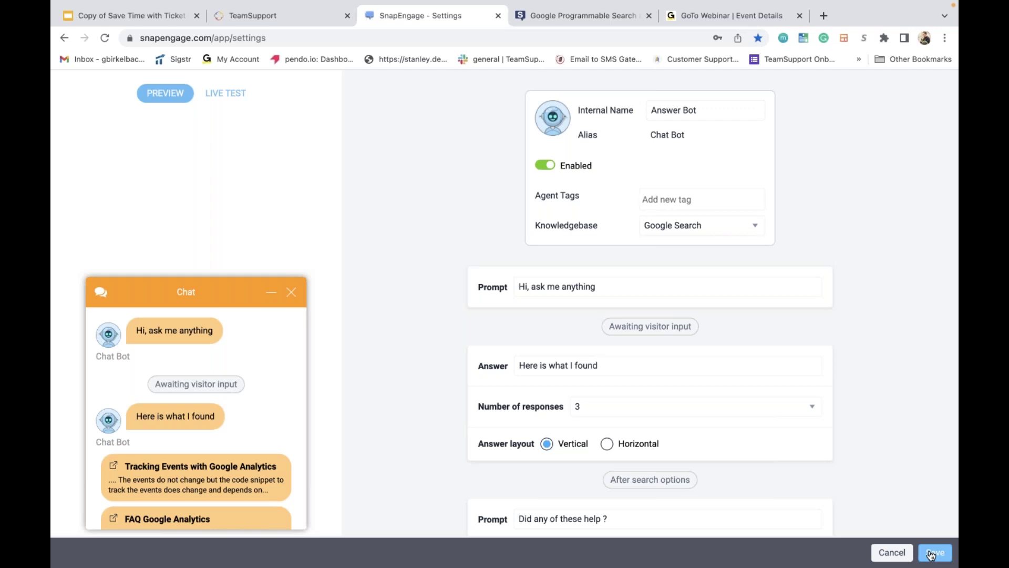
{"action": "left_click", "coordinate": [931, 555]}
{"action": "left_click", "coordinate": [893, 553]}
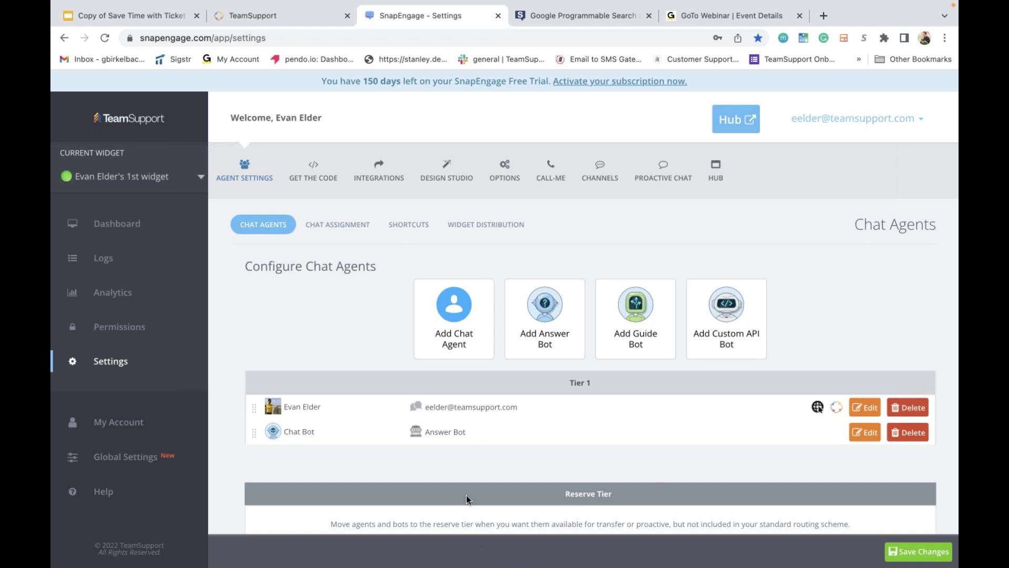
Switch to the Visual Arcade customer hub in Safari and look through the categories and articles of its knowledge base.
{"action": "mouse_move", "coordinate": [330, 566]}
{"action": "left_click", "coordinate": [276, 547]}
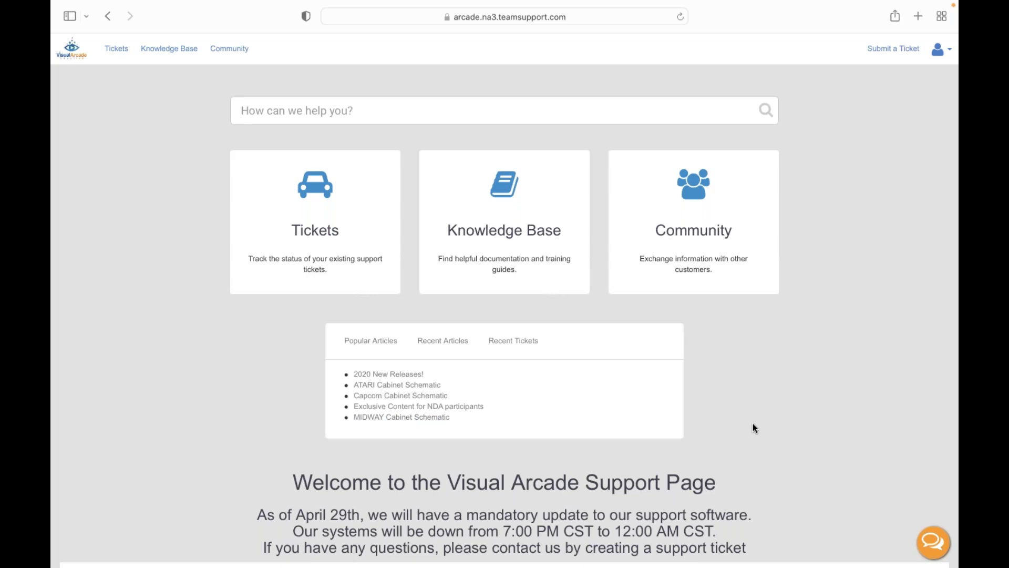
{"action": "left_click", "coordinate": [540, 238]}
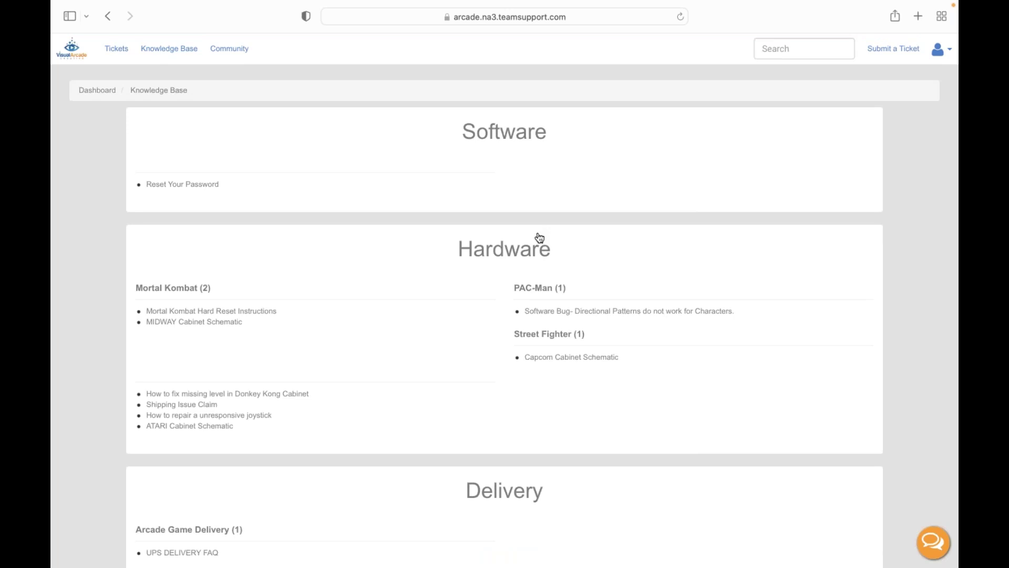
{"action": "scroll", "coordinate": [530, 232], "scroll_direction": "down", "scroll_amount": 5}
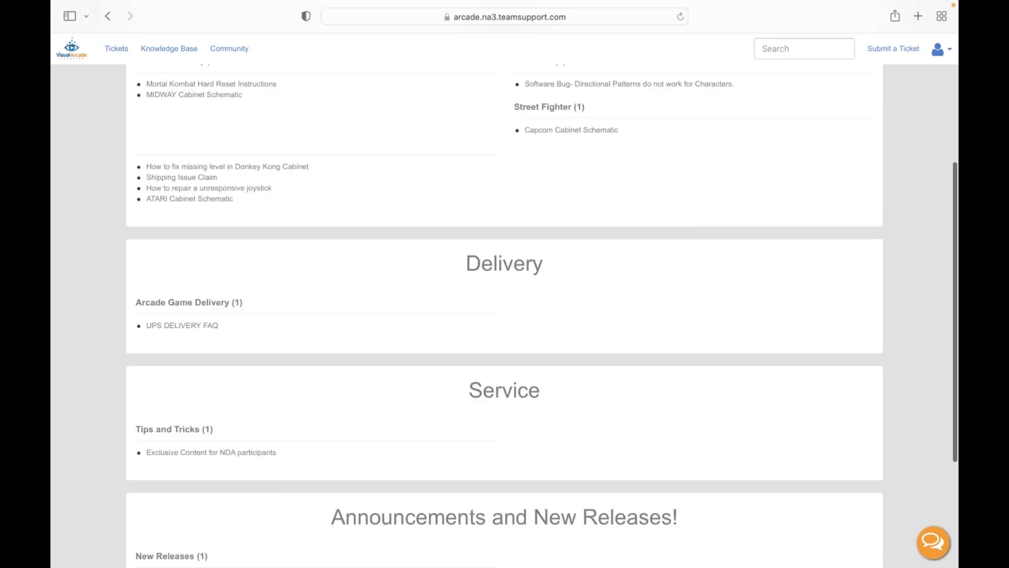
{"action": "scroll", "coordinate": [530, 233], "scroll_direction": "down", "scroll_amount": 1}
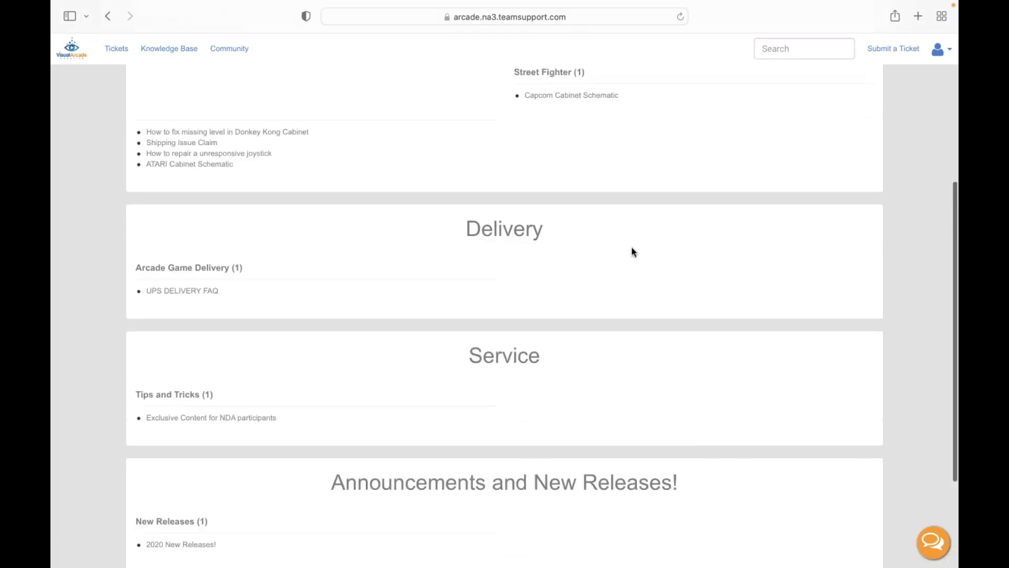
{"action": "scroll", "coordinate": [634, 251], "scroll_direction": "up", "scroll_amount": 6}
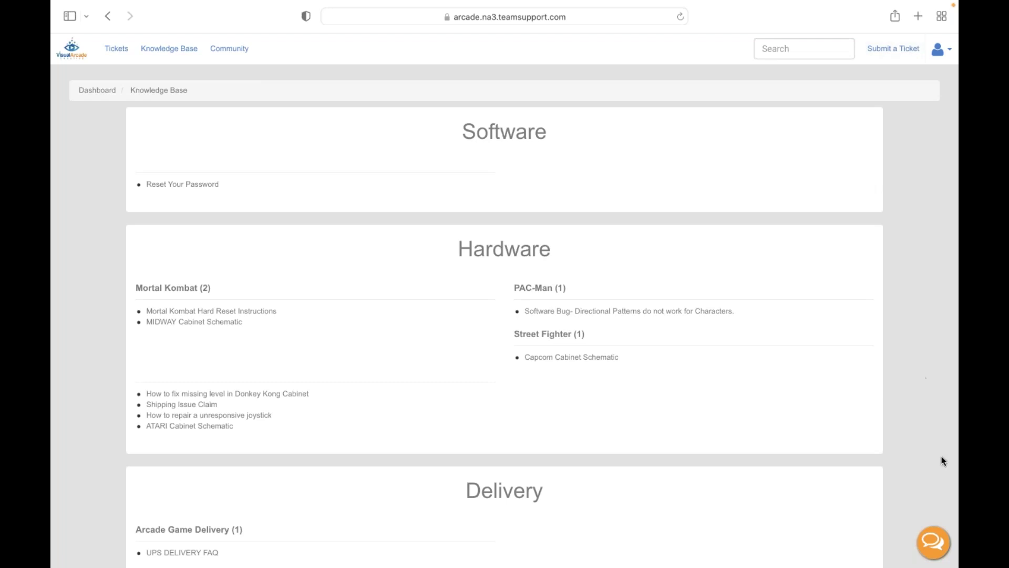
Draft a hub ticket titled "I need help resetting my password" with the description "Please help me reset my password".
{"action": "left_click", "coordinate": [894, 50]}
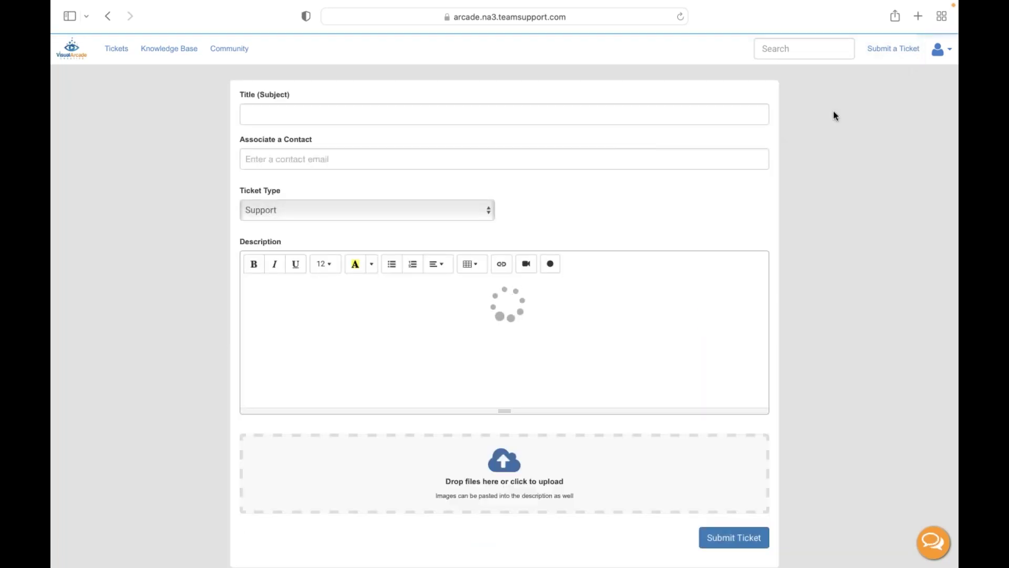
{"action": "left_click", "coordinate": [295, 114]}
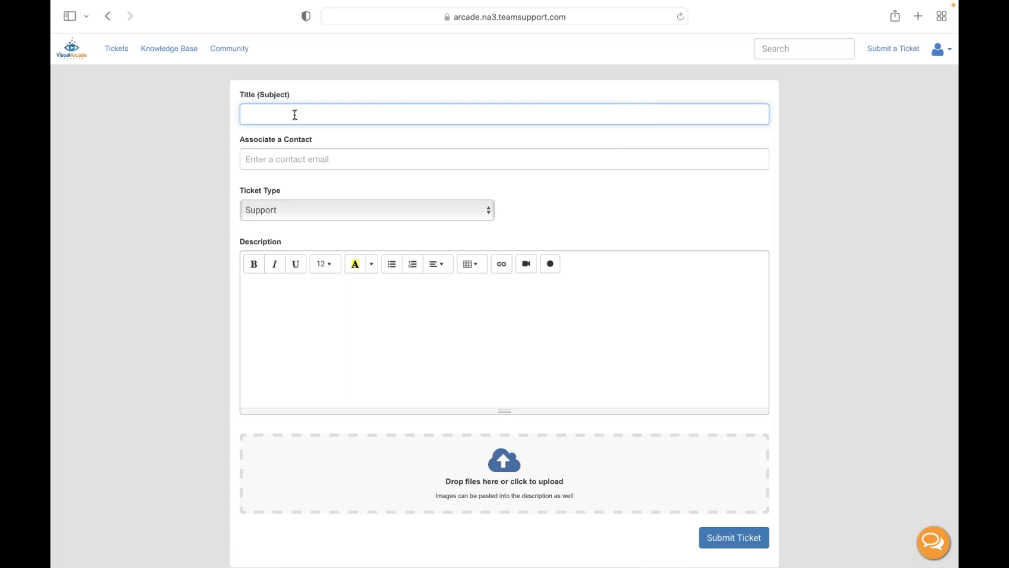
{"action": "type", "text": "I need help tesetting my password"}
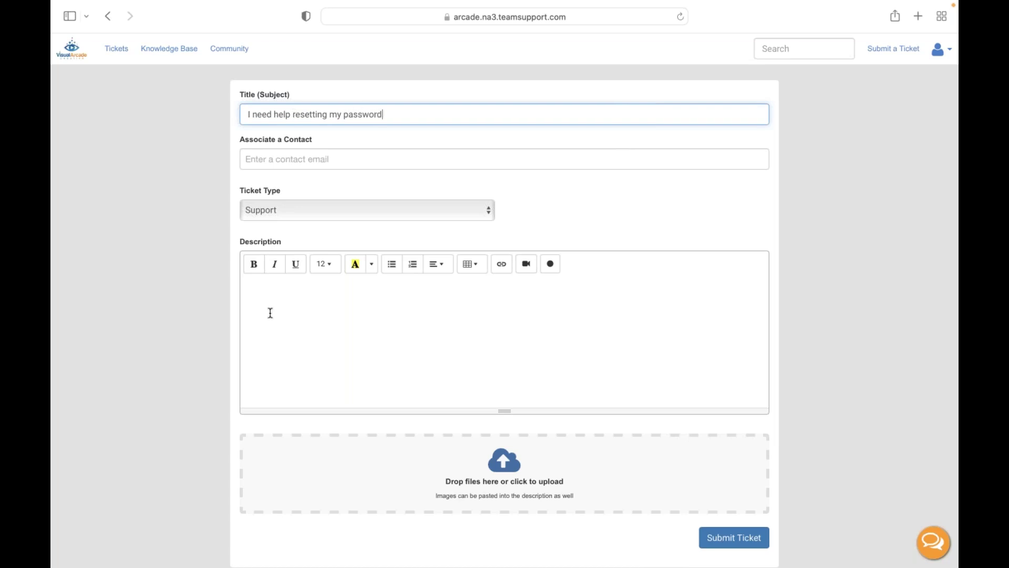
{"action": "left_click", "coordinate": [260, 289]}
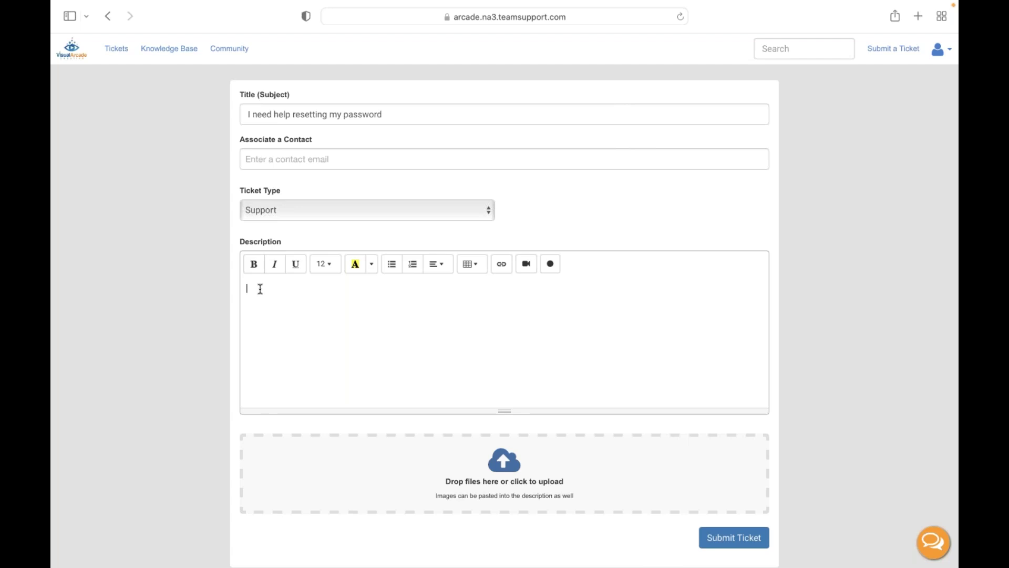
{"action": "type", "text": "Please help me reset my password"}
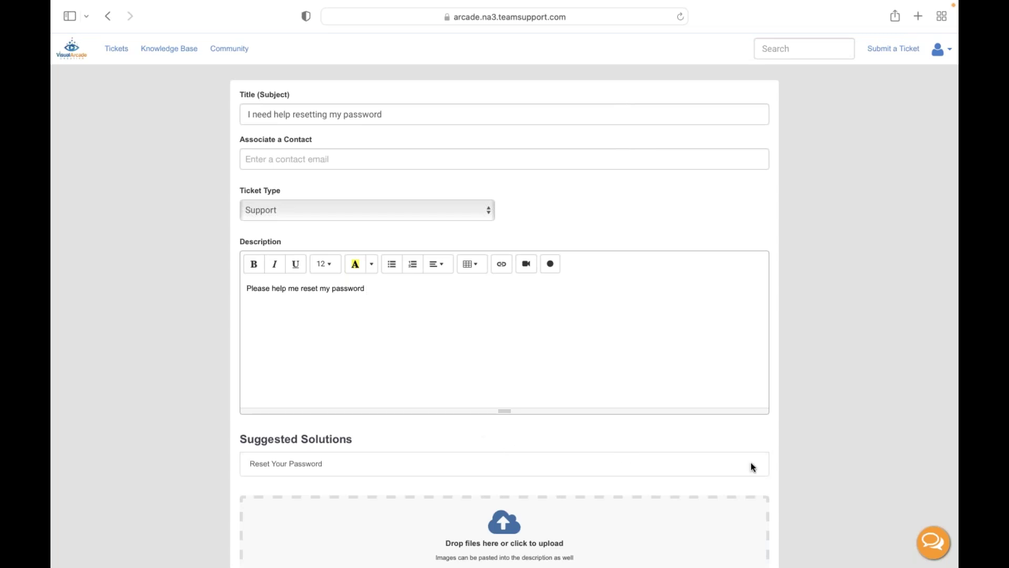
Open the suggested solution Reset Your Password from the ticket form, read through the article, and close it.
{"action": "scroll", "coordinate": [751, 466], "scroll_direction": "down", "scroll_amount": 2}
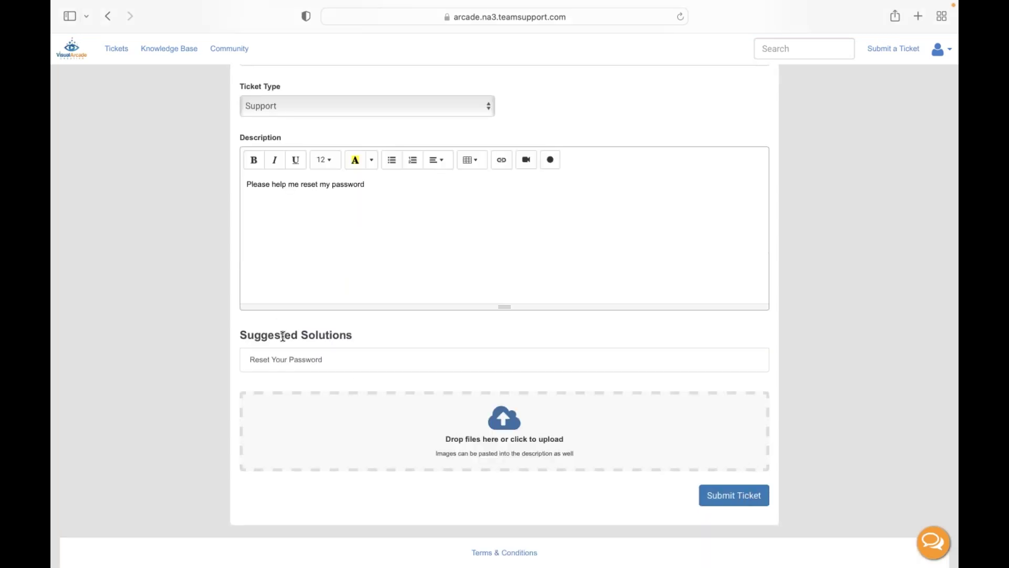
{"action": "left_click", "coordinate": [323, 366]}
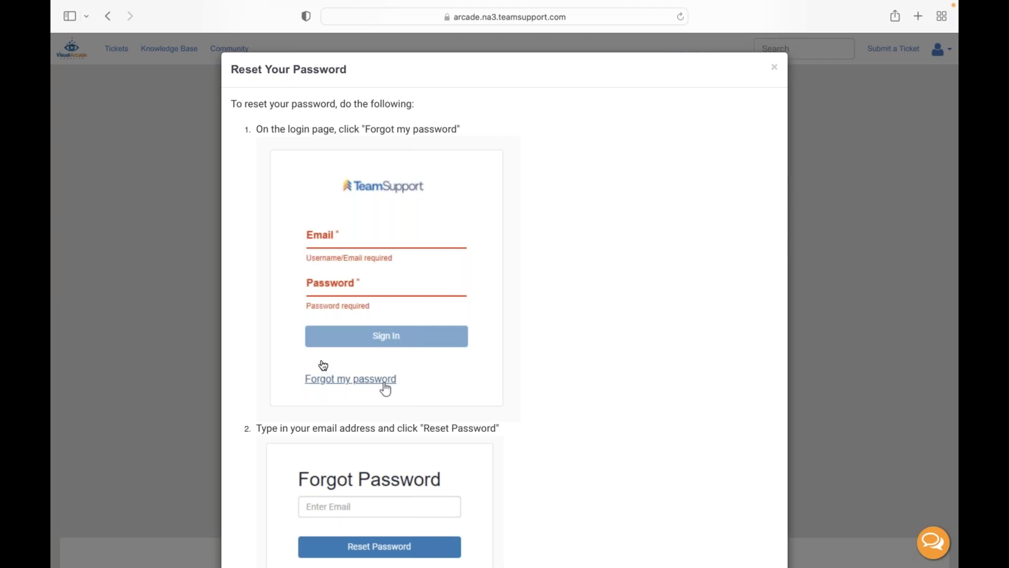
{"action": "scroll", "coordinate": [589, 257], "scroll_direction": "down", "scroll_amount": 3}
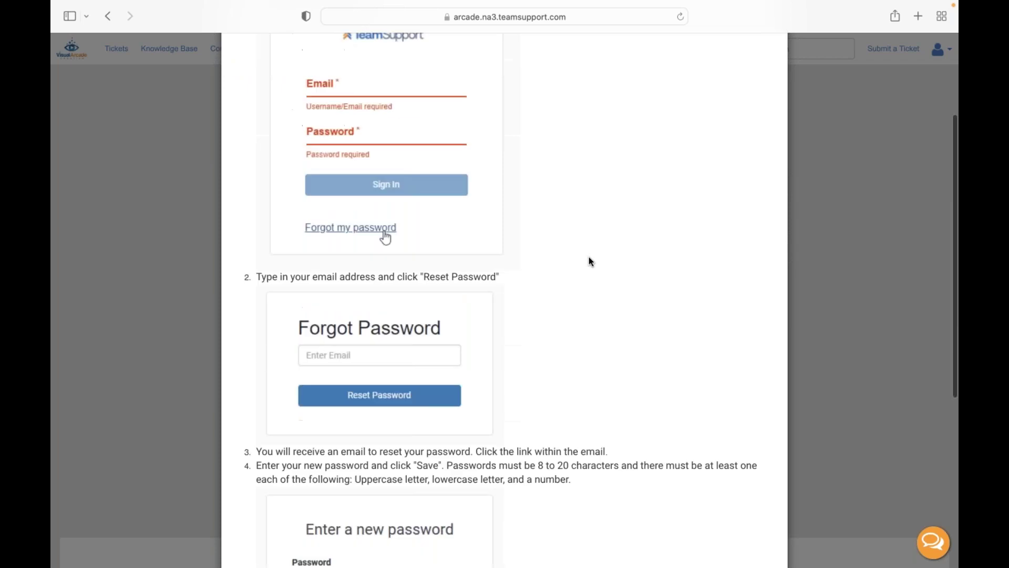
{"action": "scroll", "coordinate": [589, 260], "scroll_direction": "down", "scroll_amount": 5}
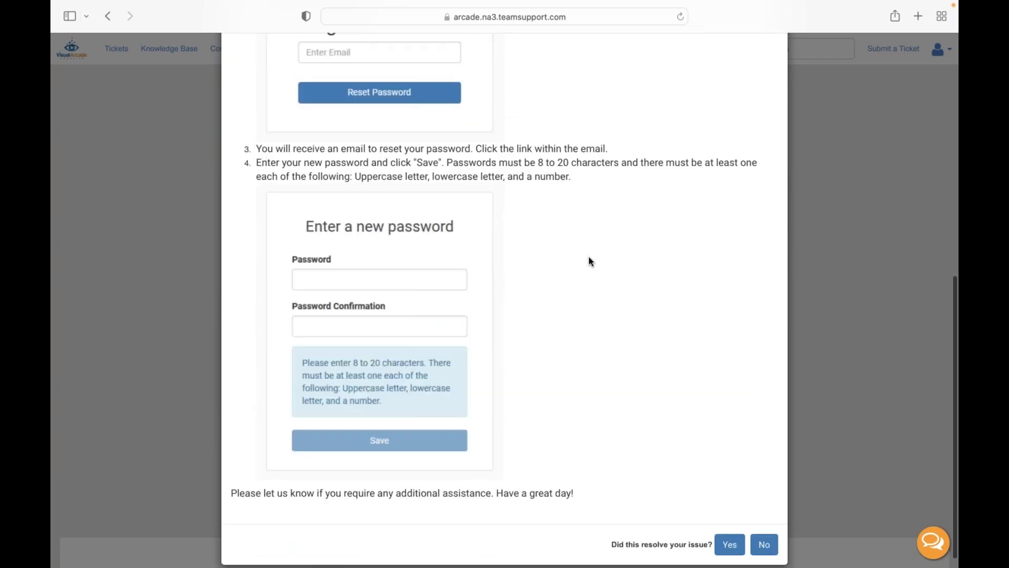
{"action": "scroll", "coordinate": [590, 261], "scroll_direction": "down", "scroll_amount": 1}
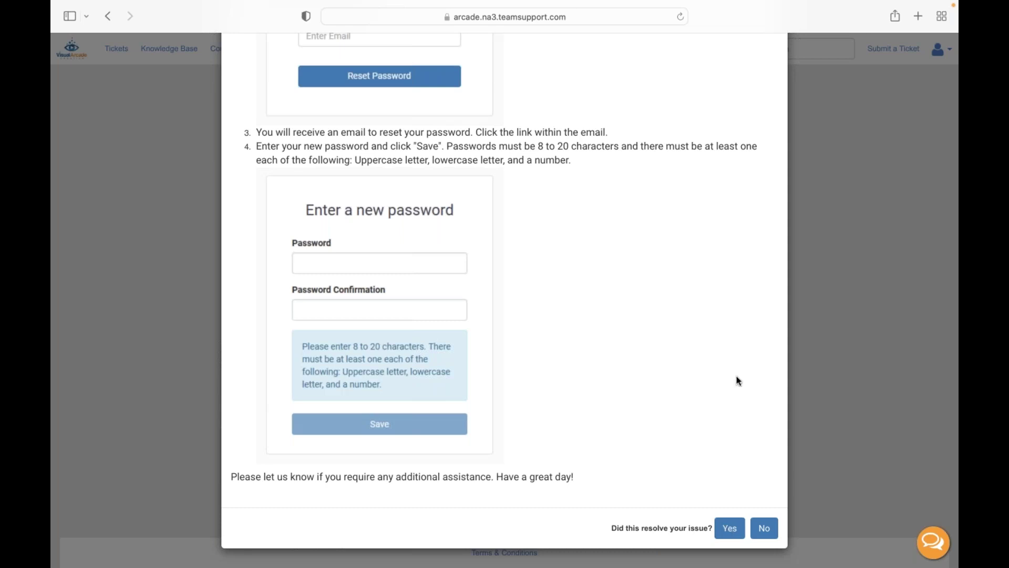
{"action": "scroll", "coordinate": [701, 302], "scroll_direction": "up", "scroll_amount": 15}
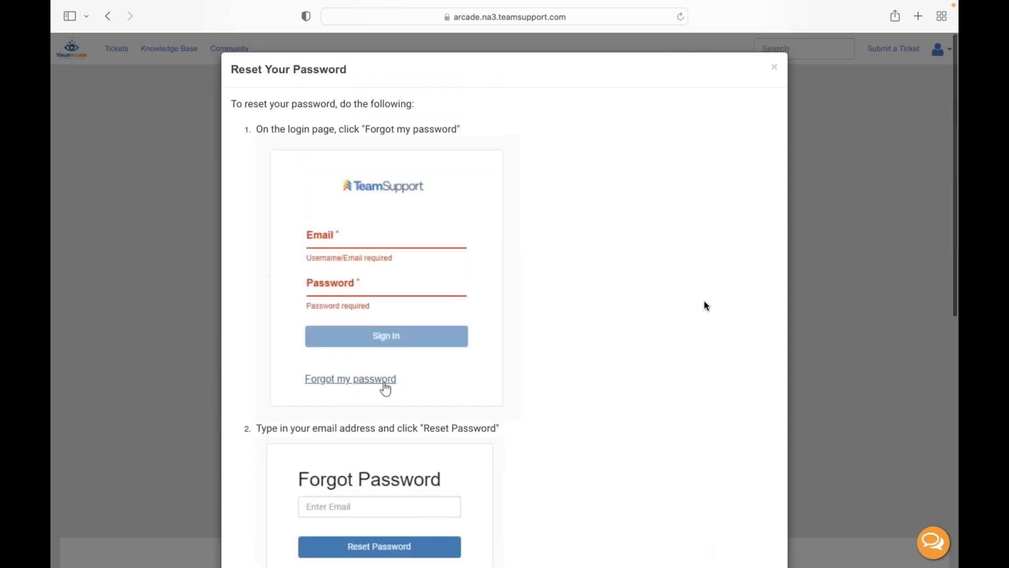
{"action": "left_click", "coordinate": [774, 67]}
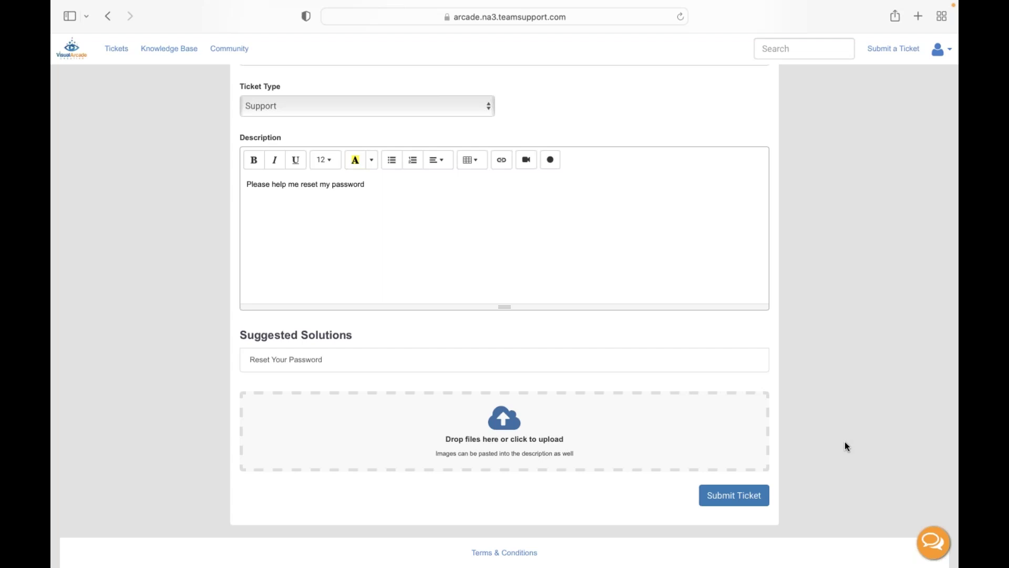
Return to the hub's home page, open the chat widget and send the message "hello".
{"action": "left_click", "coordinate": [72, 52]}
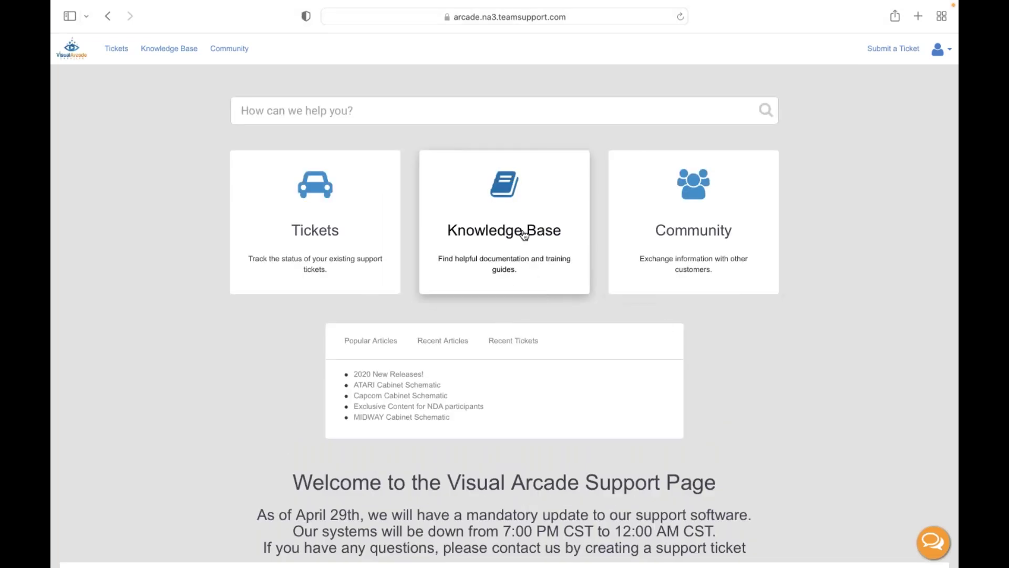
{"action": "left_click", "coordinate": [939, 546]}
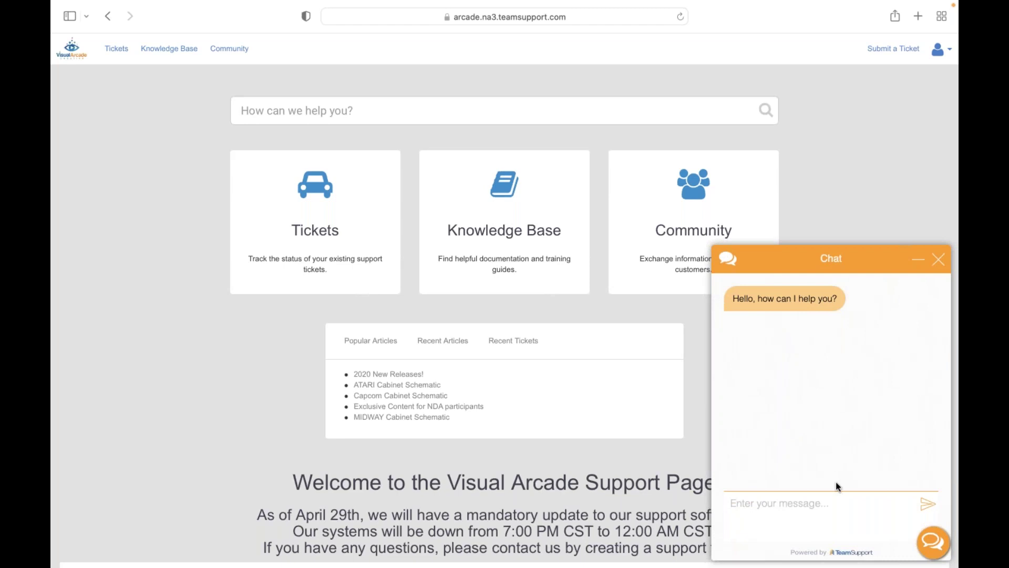
{"action": "left_click", "coordinate": [787, 506]}
{"action": "type", "text": "hello"}
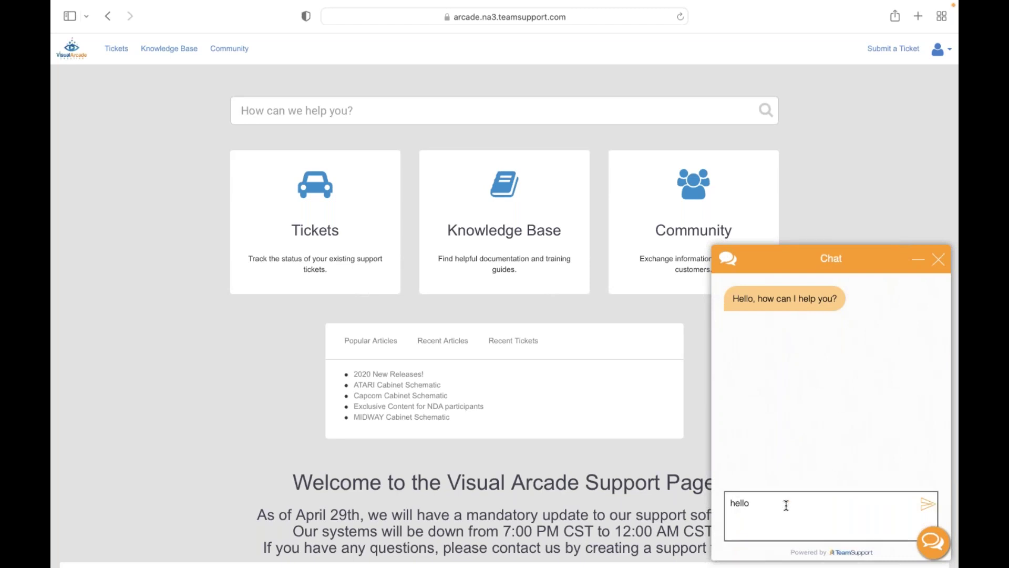
{"action": "key", "text": "Return"}
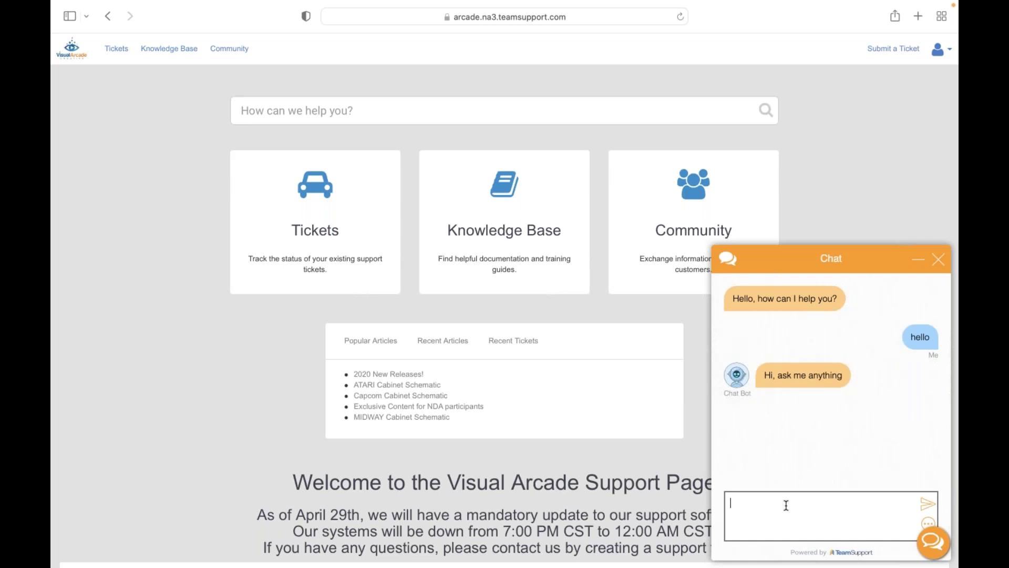
Send the chat bot the message "Help me reset my password".
{"action": "type", "text": "Help me reset my passwo"}
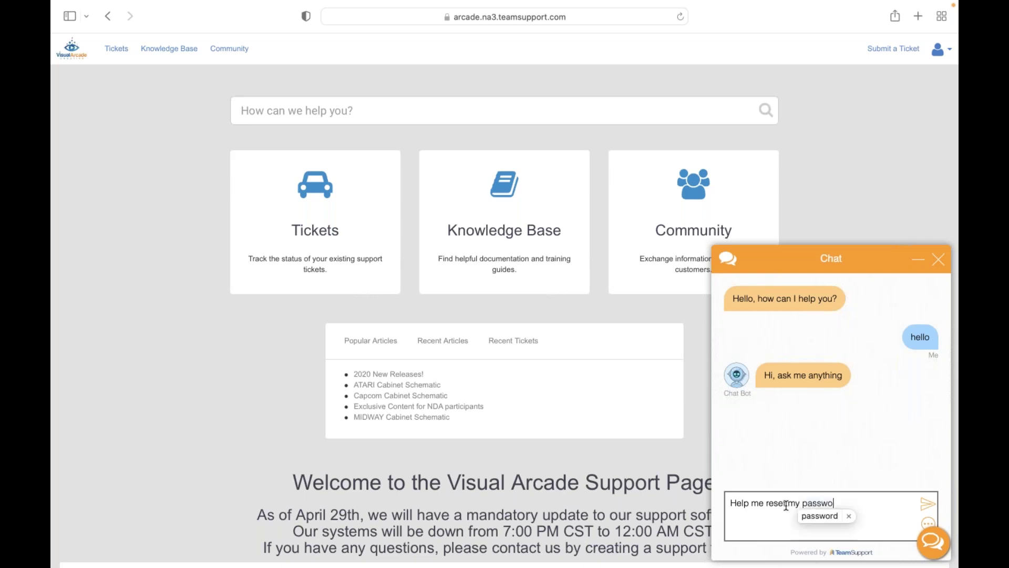
{"action": "type", "text": "rd"}
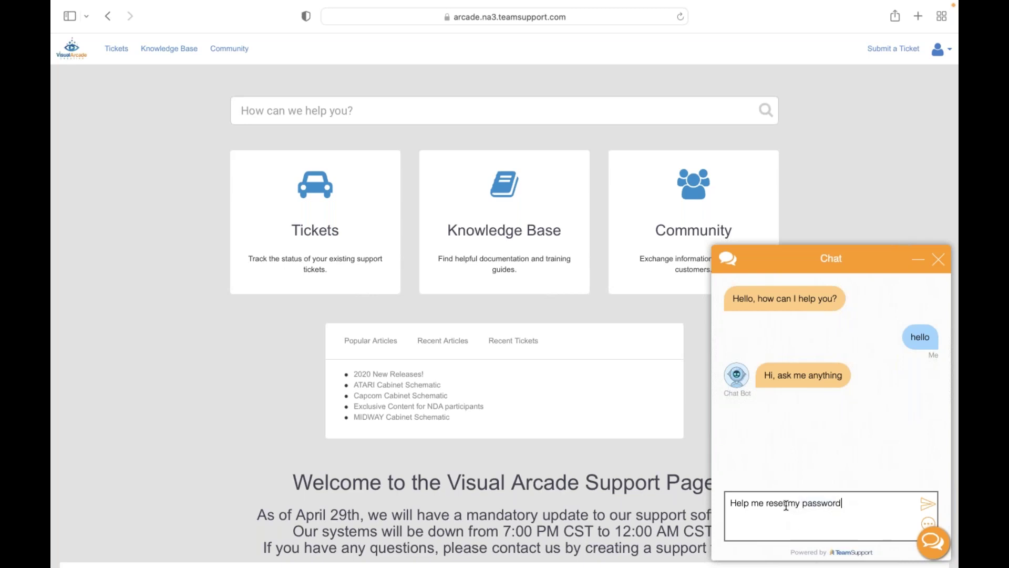
{"action": "key", "text": "Return"}
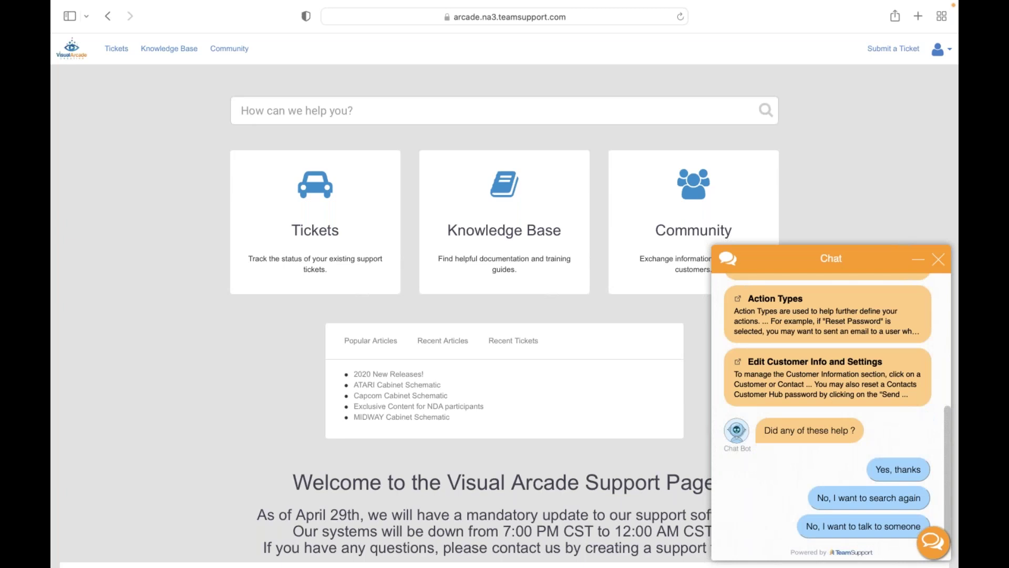
Look through the chat bot's suggested articles, answer "Yes, thanks" to whether they helped, and close the chat.
{"action": "scroll", "coordinate": [883, 379], "scroll_direction": "up", "scroll_amount": 4}
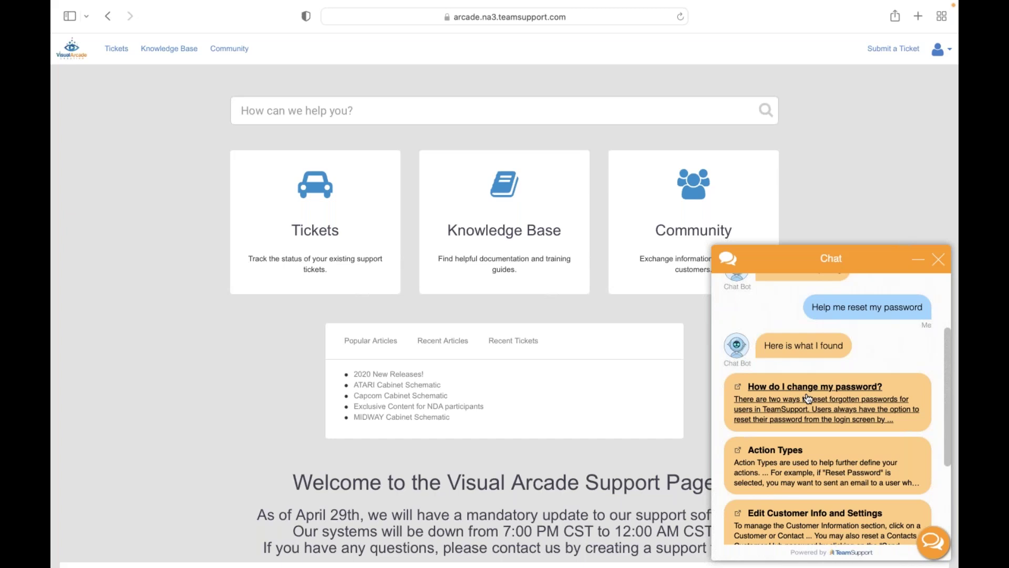
{"action": "scroll", "coordinate": [808, 398], "scroll_direction": "down", "scroll_amount": 5}
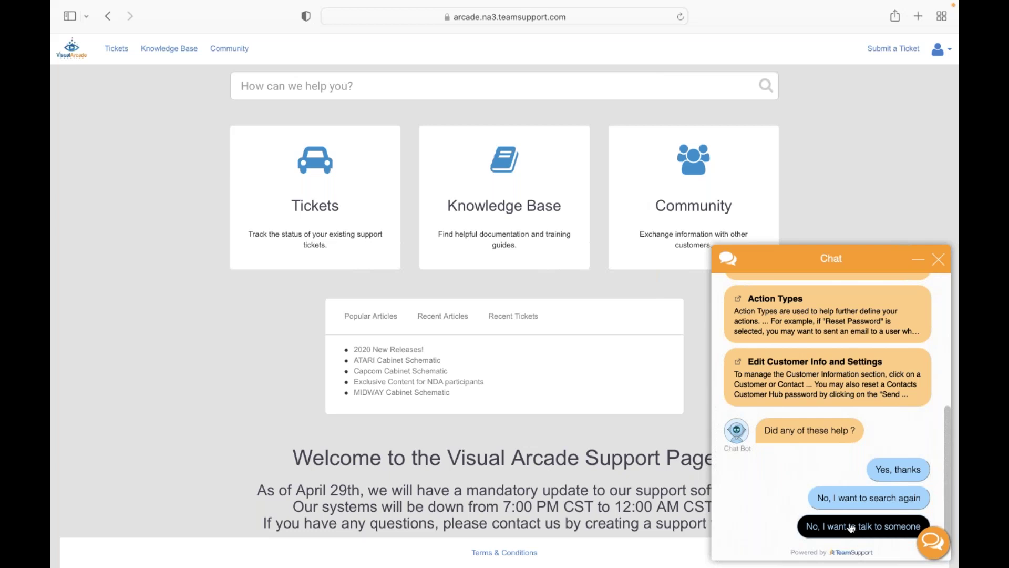
{"action": "left_click", "coordinate": [899, 469]}
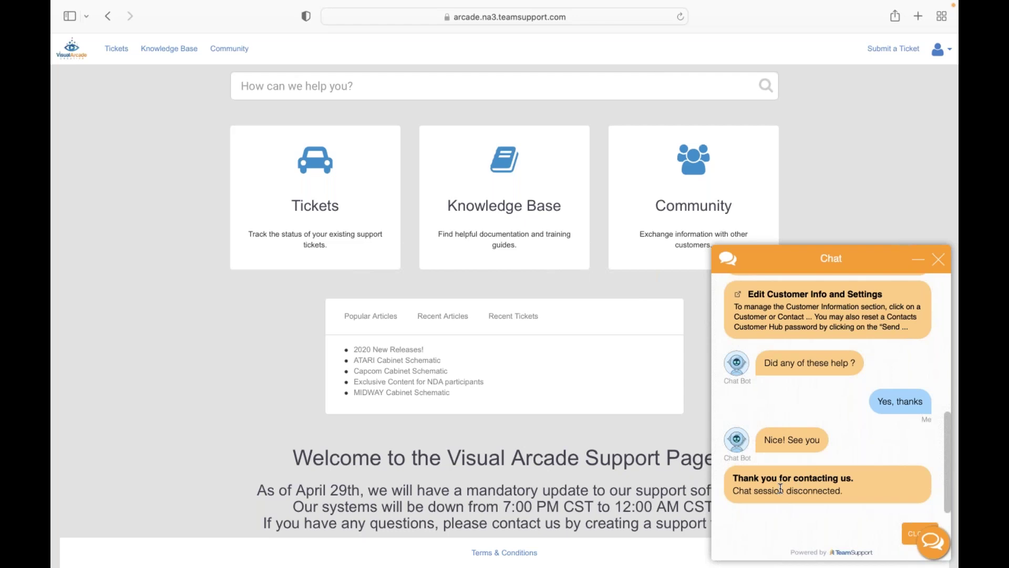
{"action": "left_click", "coordinate": [942, 258]}
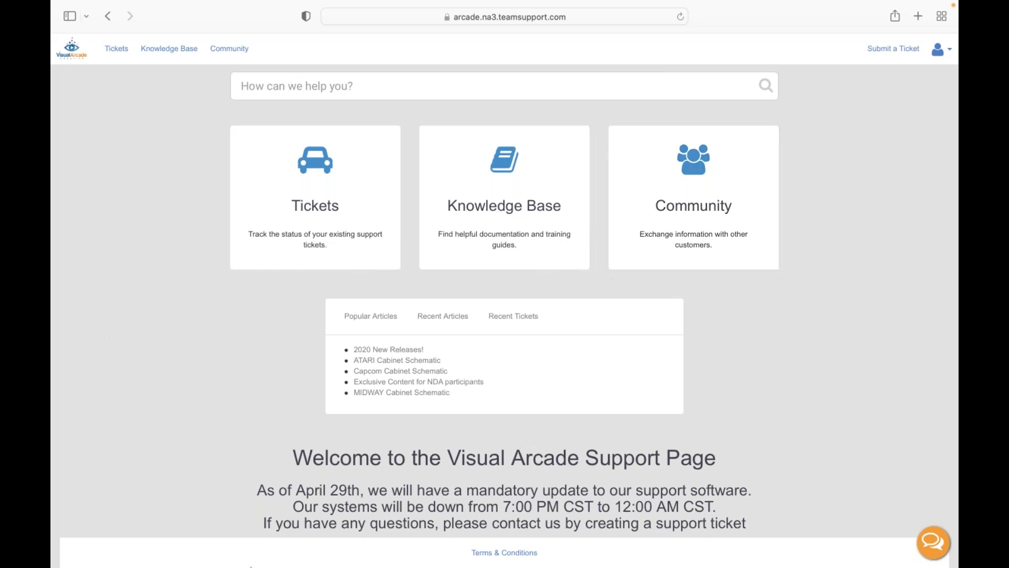
Switch to TeamSupport in Google Chrome and view the overview of all knowledge base categories.
{"action": "mouse_move", "coordinate": [251, 558]}
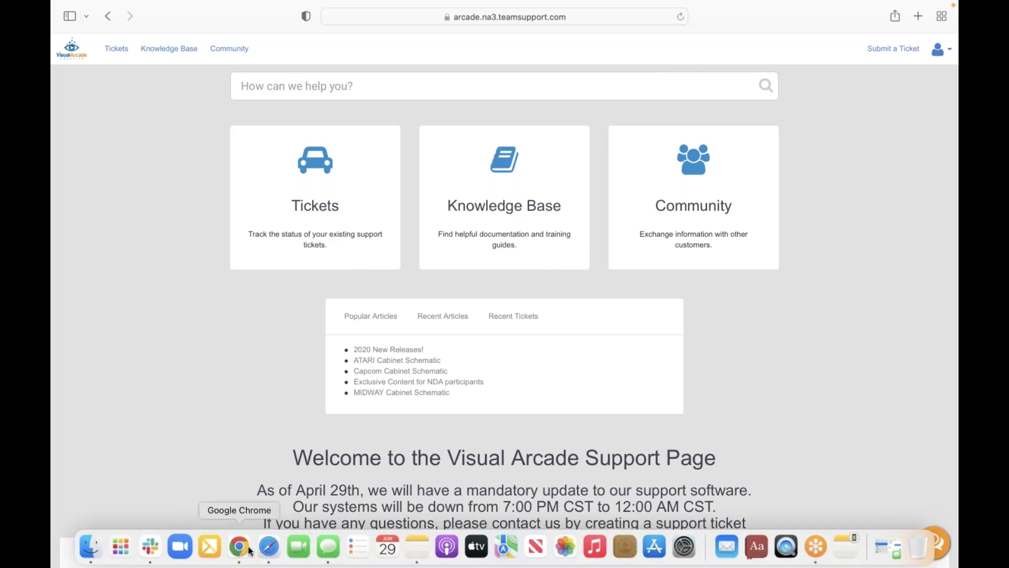
{"action": "left_click", "coordinate": [239, 549]}
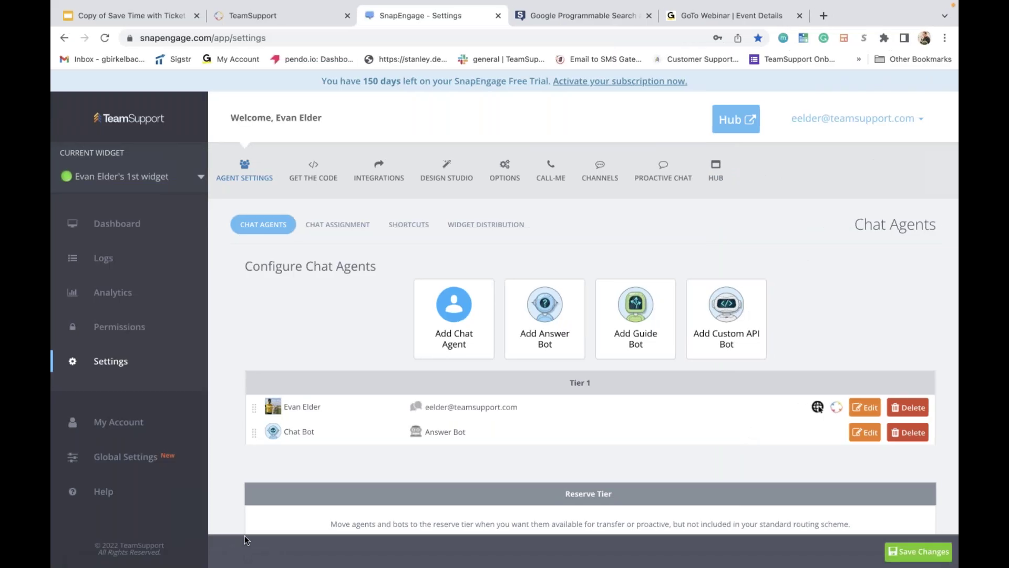
{"action": "left_click", "coordinate": [265, 52]}
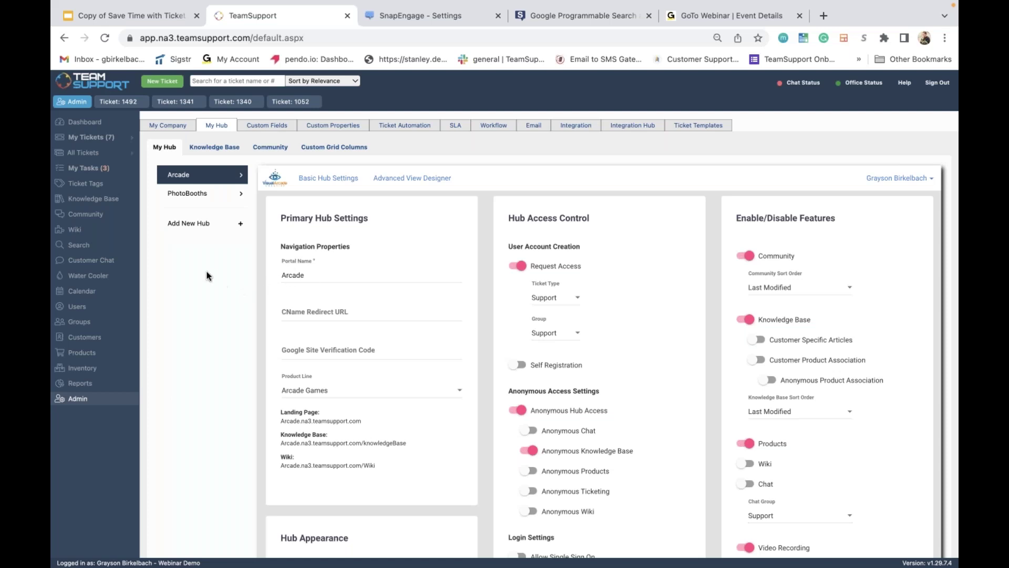
{"action": "left_click", "coordinate": [76, 201]}
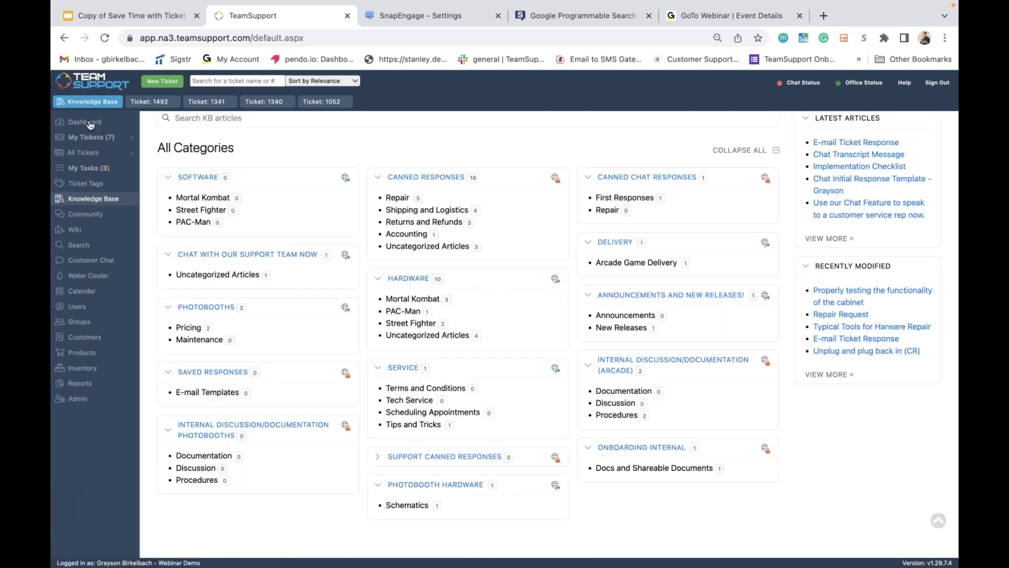
Review the Reset Your Password article ticket, and look through the open tickets in My Tickets.
{"action": "left_click", "coordinate": [149, 101]}
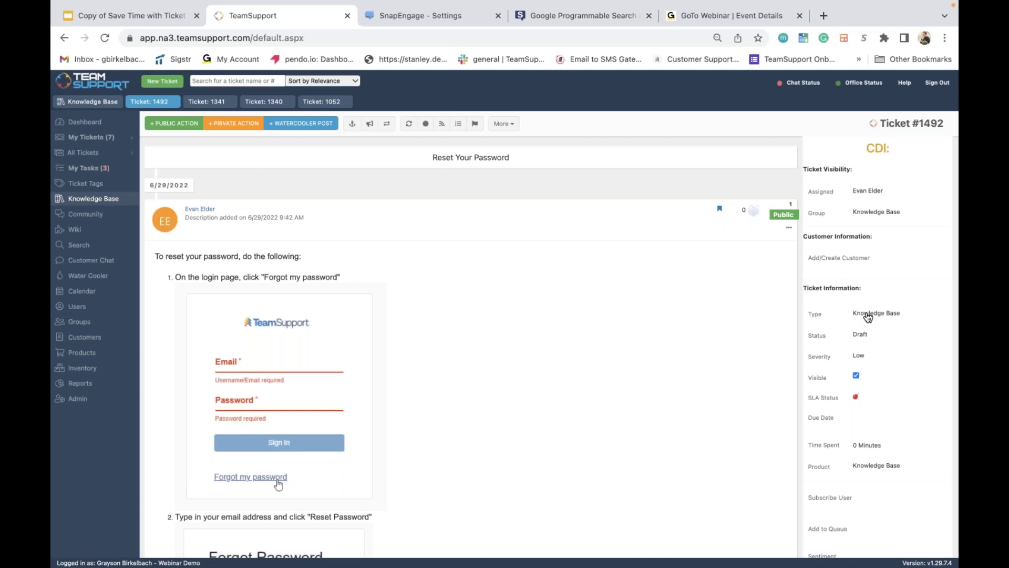
{"action": "left_click", "coordinate": [101, 143]}
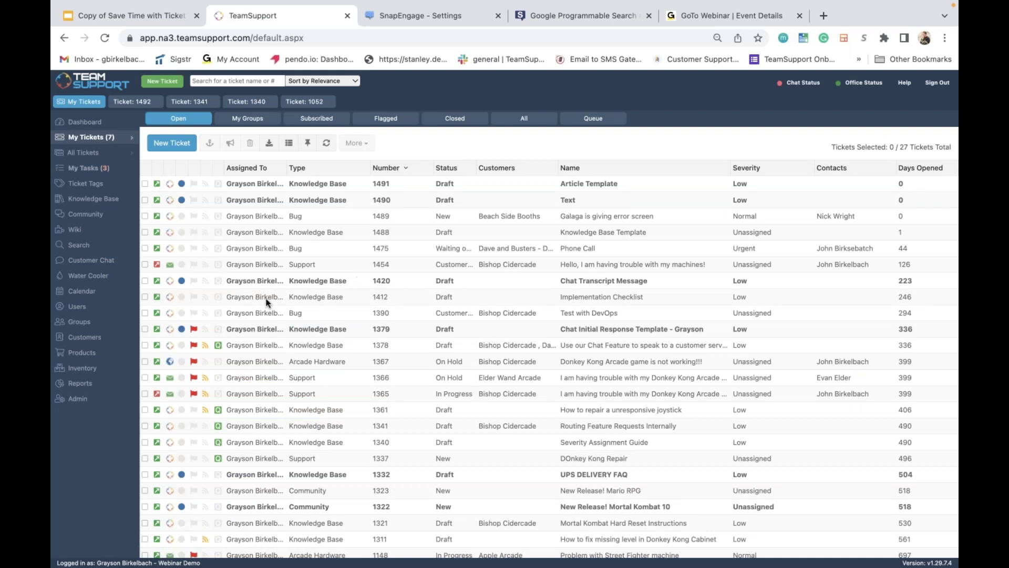
{"action": "scroll", "coordinate": [323, 286], "scroll_direction": "down", "scroll_amount": 1}
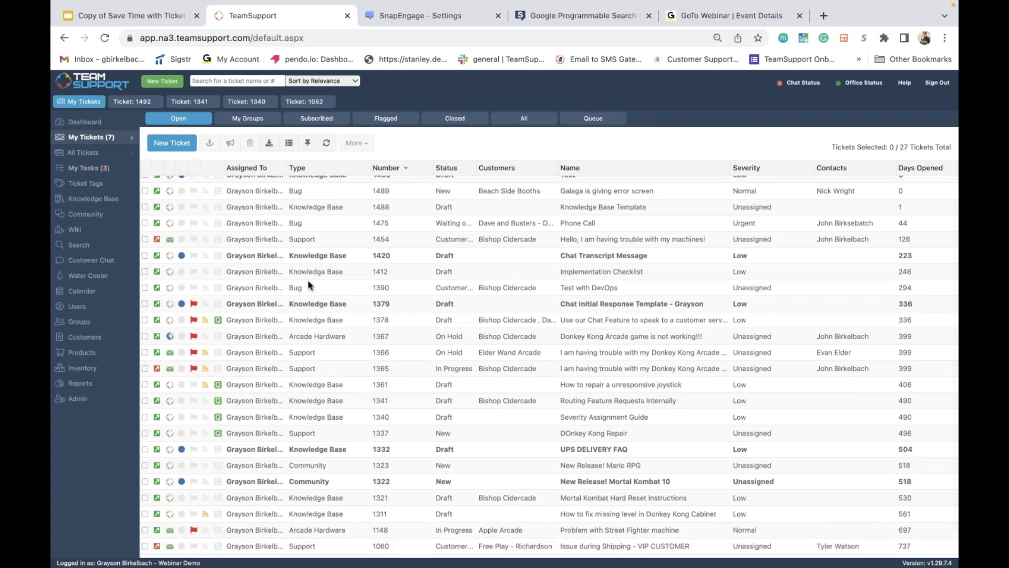
{"action": "scroll", "coordinate": [309, 285], "scroll_direction": "up", "scroll_amount": 1}
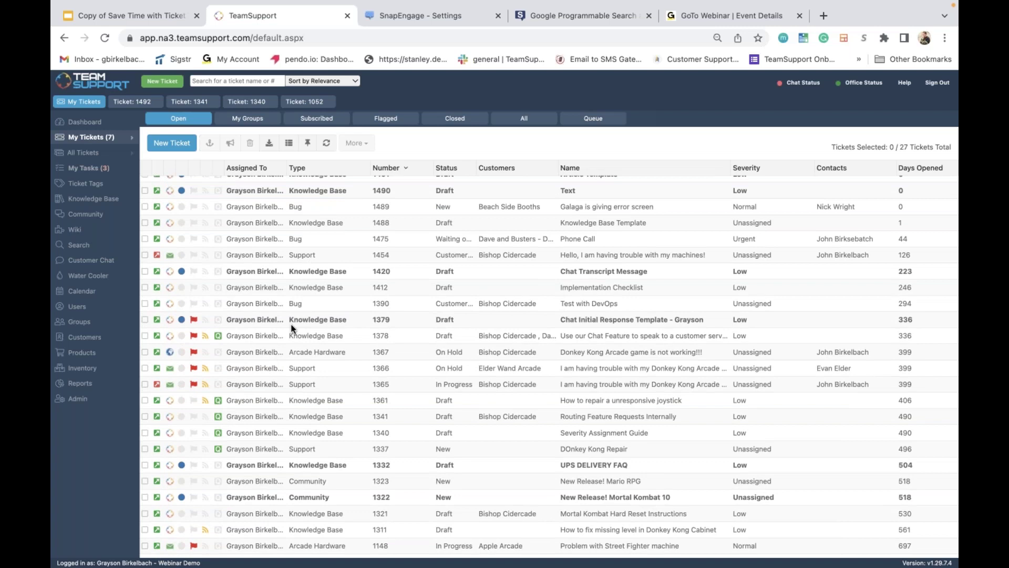
{"action": "scroll", "coordinate": [292, 328], "scroll_direction": "up", "scroll_amount": 1}
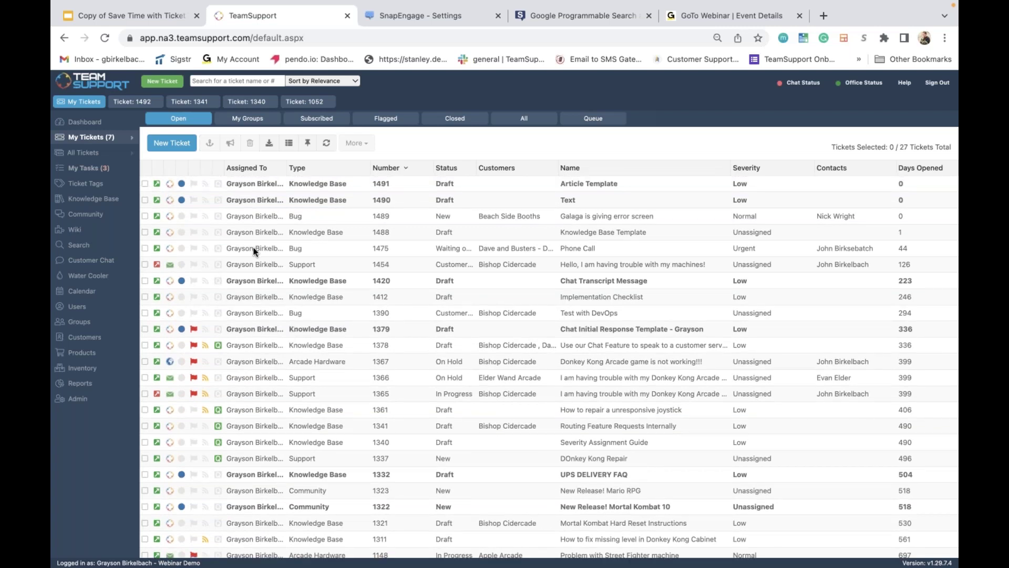
Display the ticket statuses for the Knowledge Base ticket type in the admin custom properties.
{"action": "left_click", "coordinate": [82, 399]}
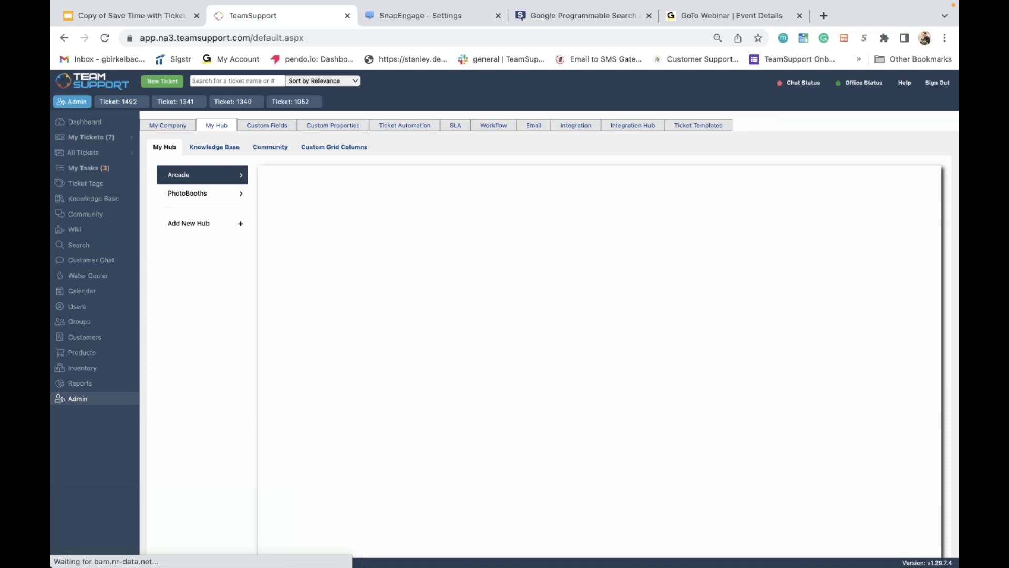
{"action": "left_click", "coordinate": [333, 125]}
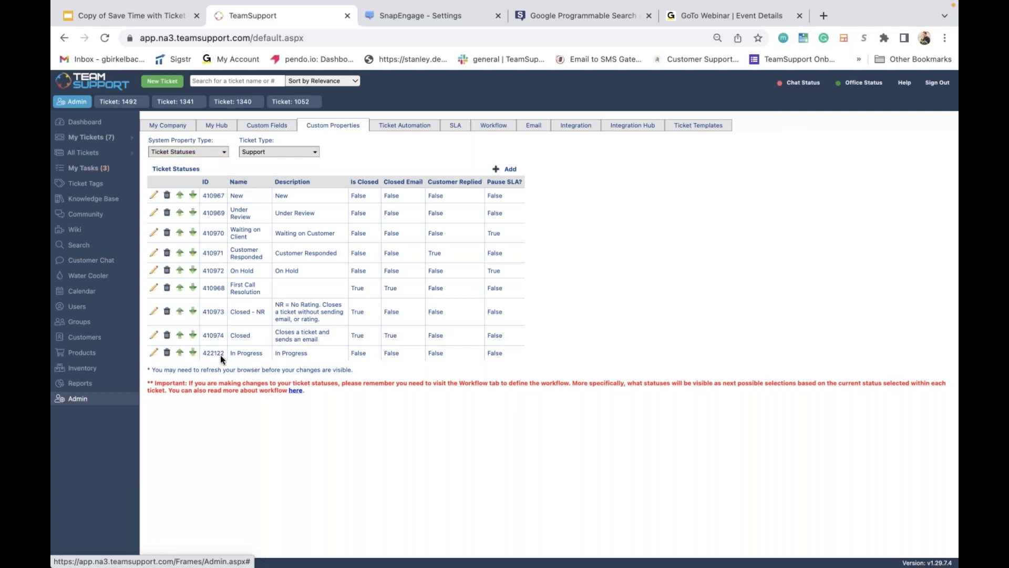
{"action": "left_click", "coordinate": [264, 152]}
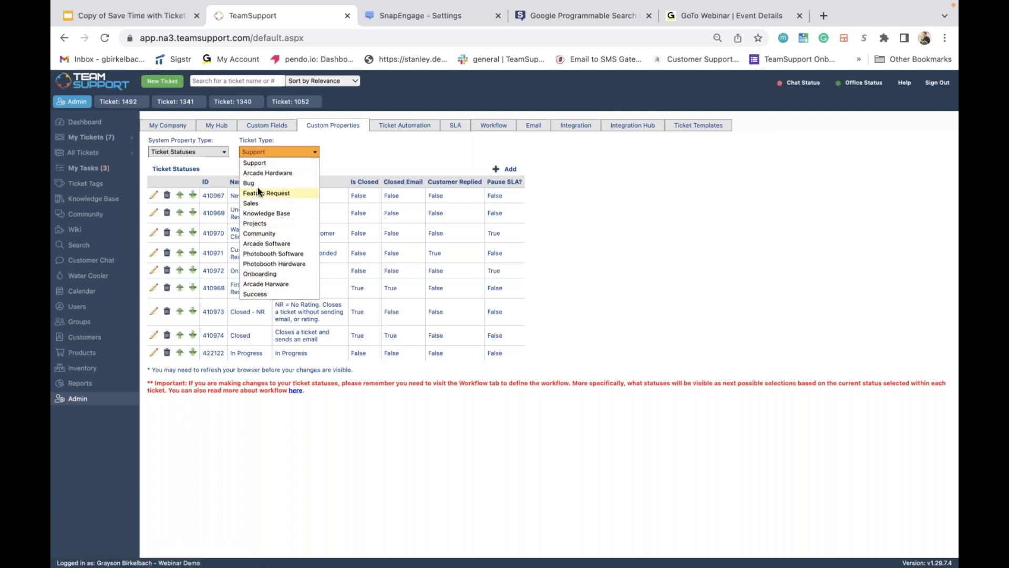
{"action": "left_click", "coordinate": [257, 215]}
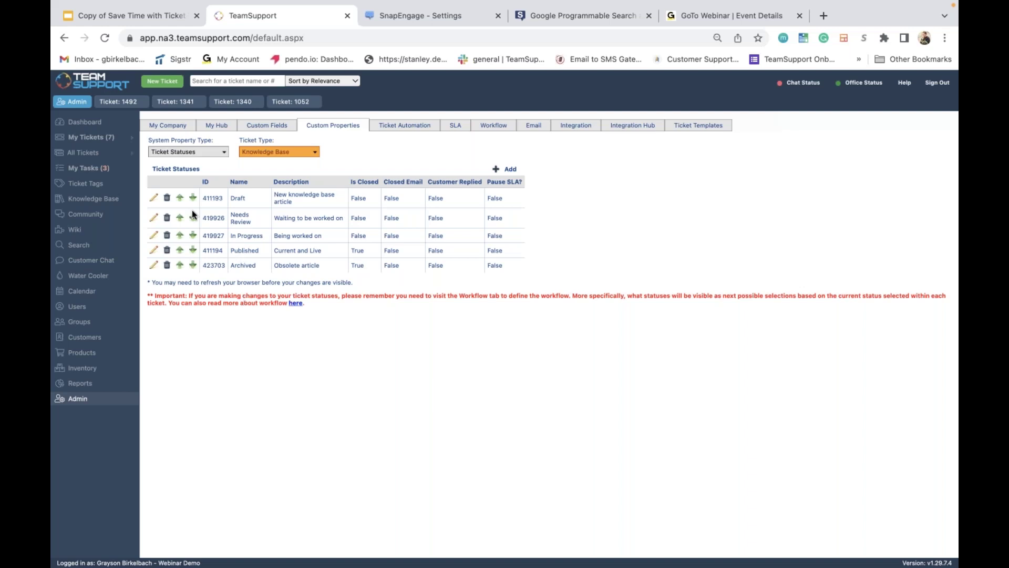
Look through the knowledge base categories and subcategories in the hub's admin settings, down to Saved Responses.
{"action": "left_click", "coordinate": [213, 129]}
{"action": "left_click", "coordinate": [212, 148]}
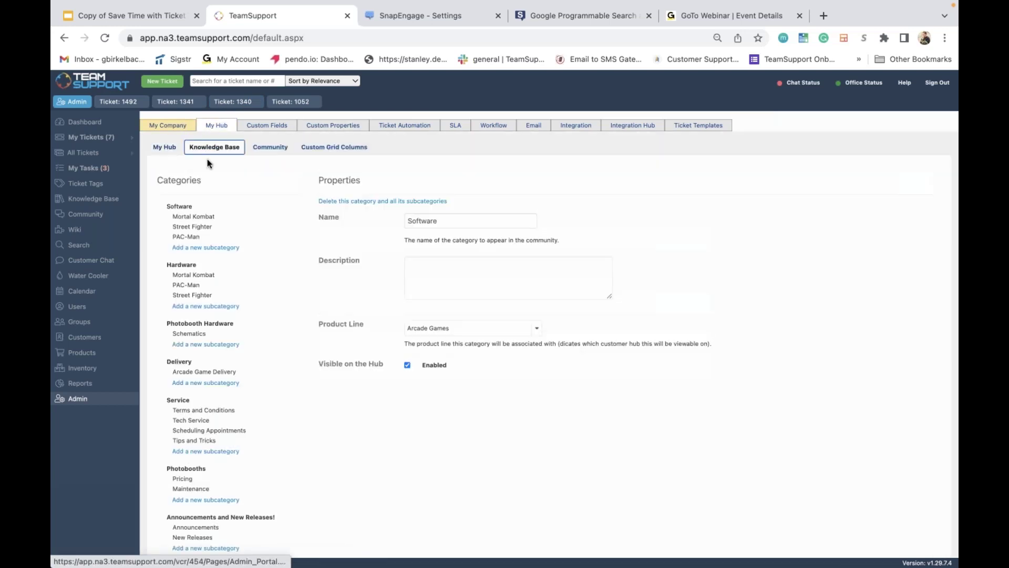
{"action": "left_click", "coordinate": [214, 147]}
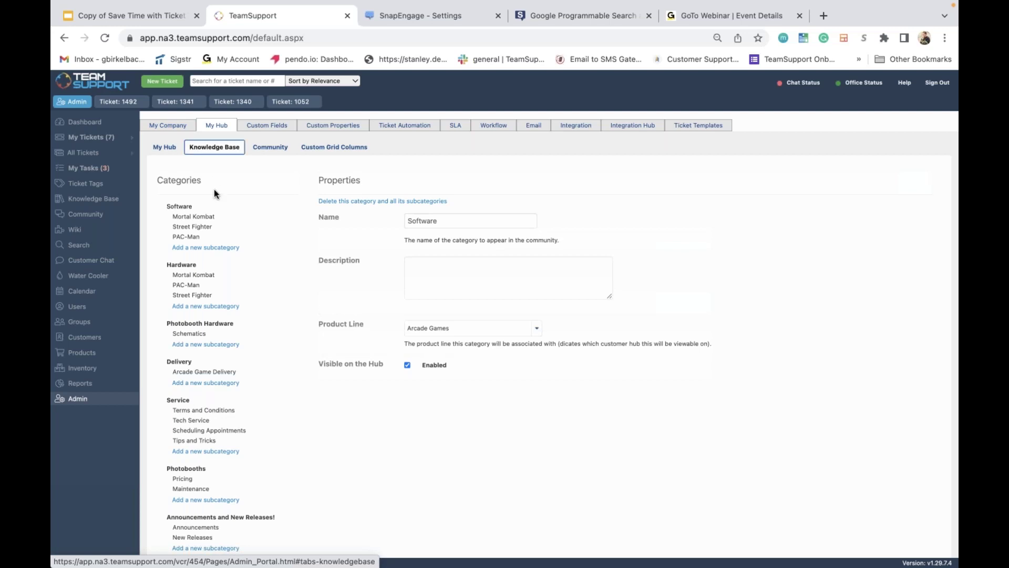
{"action": "scroll", "coordinate": [214, 194], "scroll_direction": "down", "scroll_amount": 3}
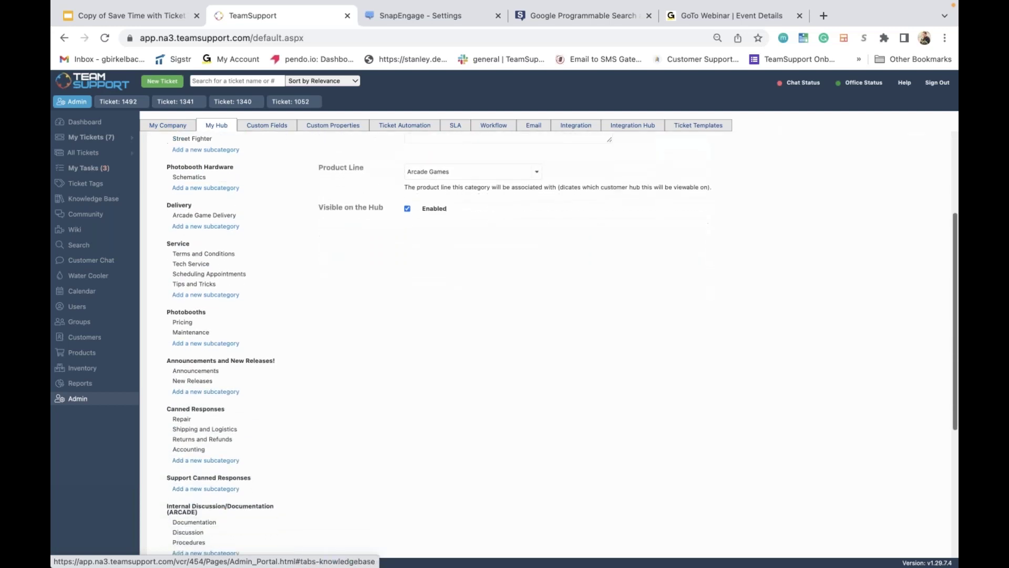
{"action": "scroll", "coordinate": [215, 194], "scroll_direction": "down", "scroll_amount": 3}
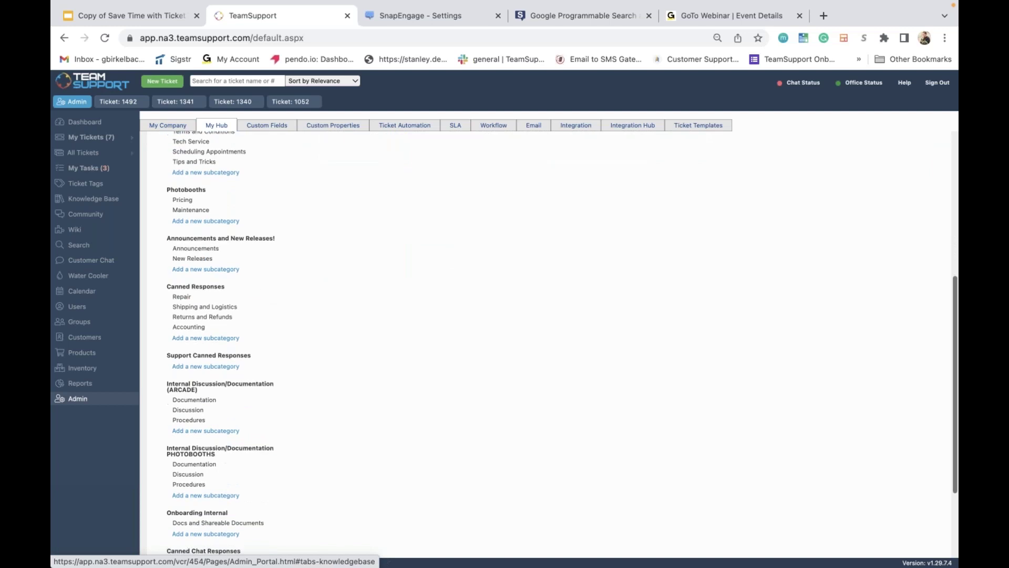
{"action": "scroll", "coordinate": [197, 341], "scroll_direction": "down", "scroll_amount": 2}
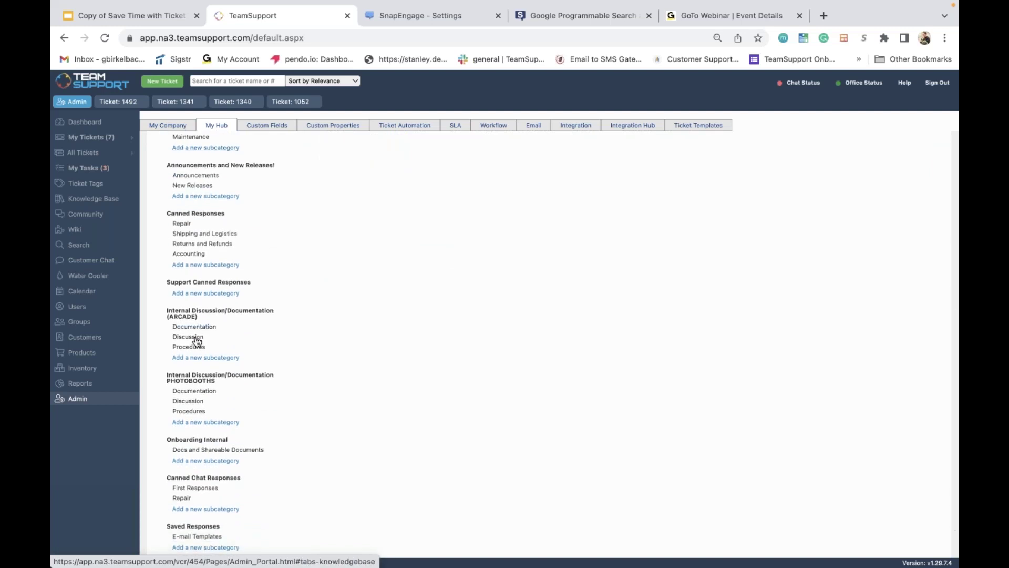
{"action": "scroll", "coordinate": [197, 375], "scroll_direction": "down", "scroll_amount": 1}
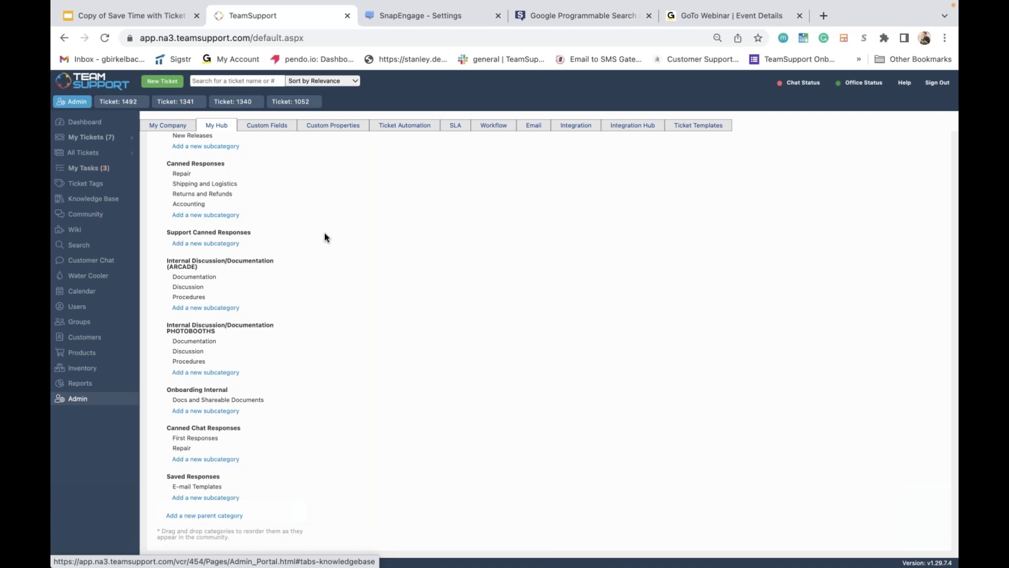
Return to the Reset Your Password article ticket and examine its ticket information and KB and Community details.
{"action": "left_click", "coordinate": [125, 101]}
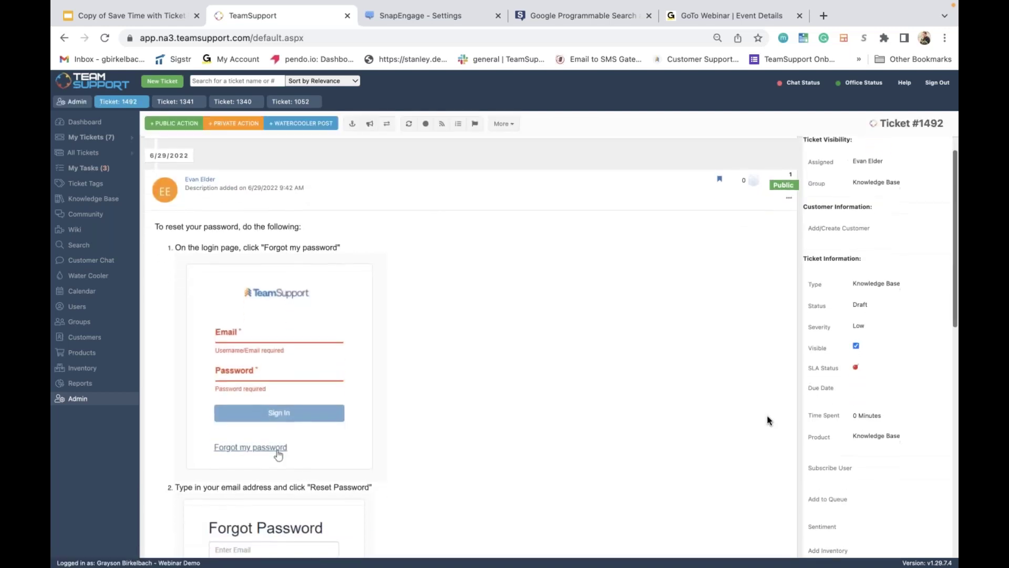
{"action": "scroll", "coordinate": [768, 421], "scroll_direction": "down", "scroll_amount": 2}
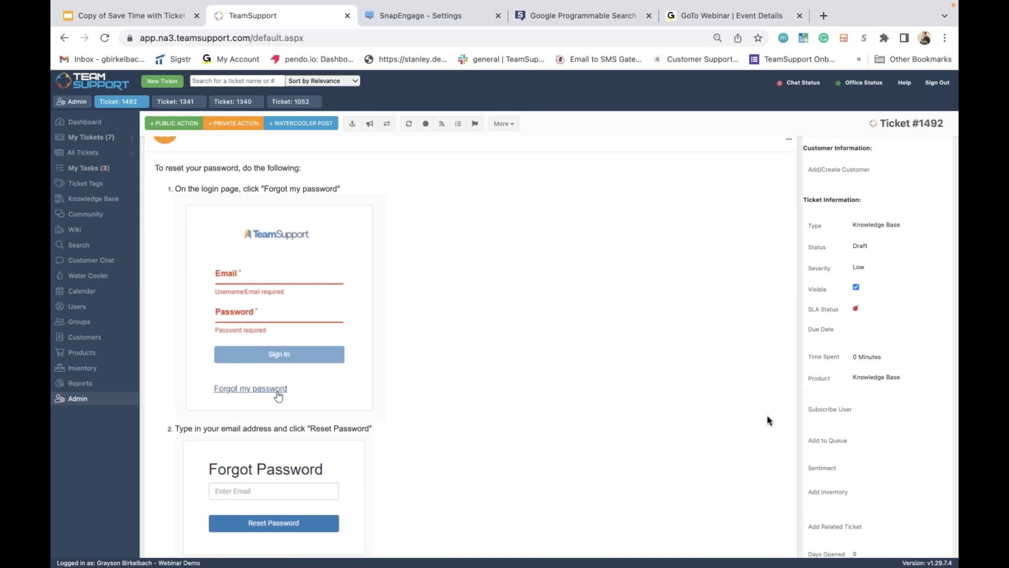
{"action": "scroll", "coordinate": [768, 421], "scroll_direction": "down", "scroll_amount": 6}
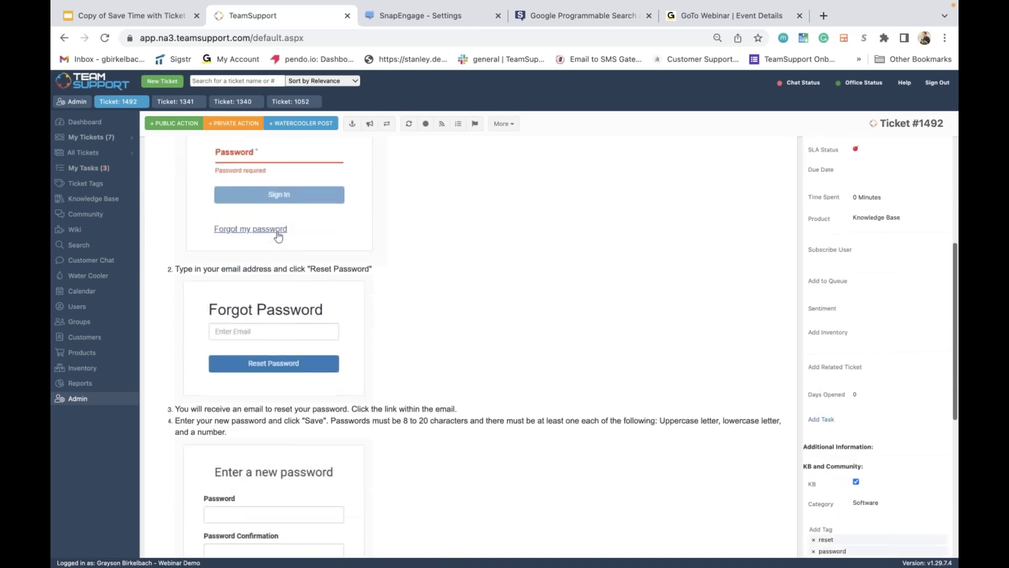
{"action": "scroll", "coordinate": [846, 389], "scroll_direction": "down", "scroll_amount": 1}
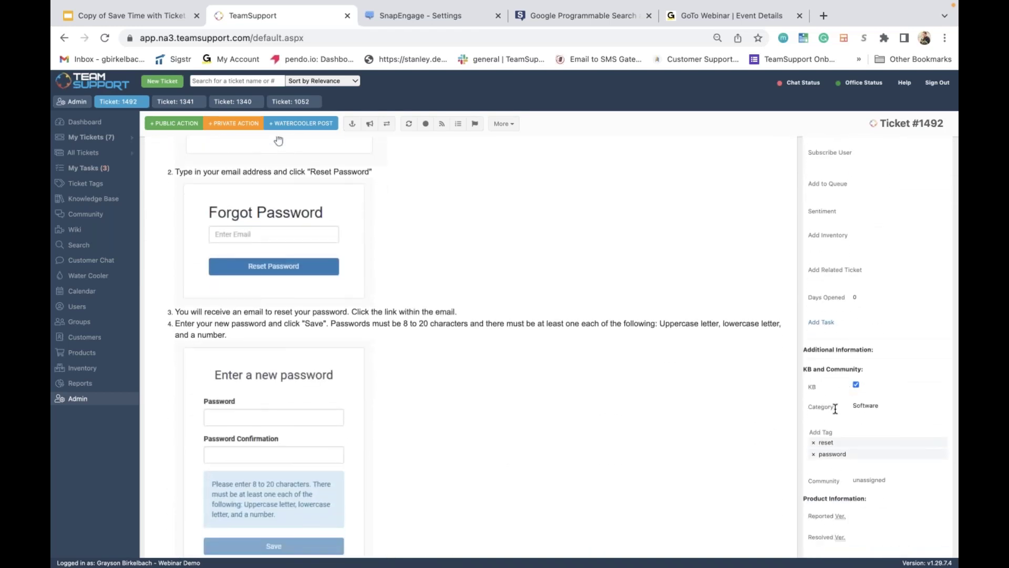
Open the category choices of the Reset Your Password article and look through them from Software down to the Internal Discussion/Documentation entries.
{"action": "left_click", "coordinate": [865, 410]}
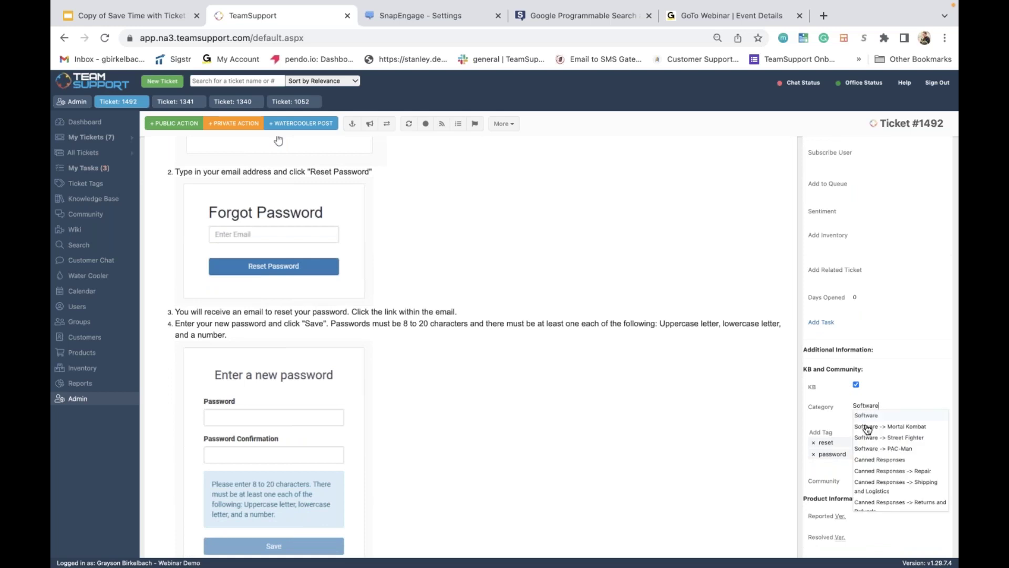
{"action": "scroll", "coordinate": [868, 434], "scroll_direction": "down", "scroll_amount": 1}
{"action": "scroll", "coordinate": [867, 434], "scroll_direction": "down", "scroll_amount": 1}
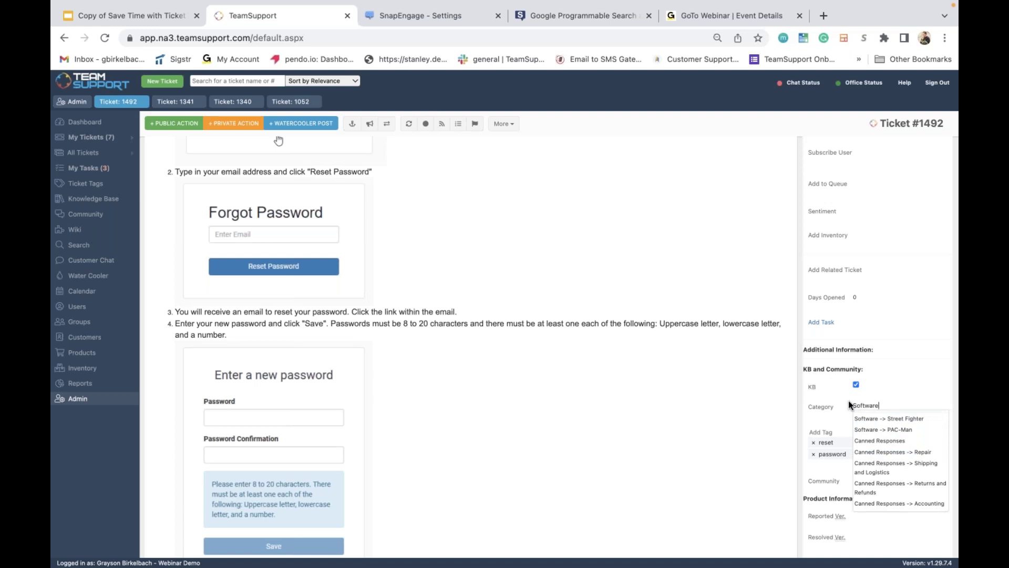
{"action": "scroll", "coordinate": [867, 443], "scroll_direction": "down", "scroll_amount": 3}
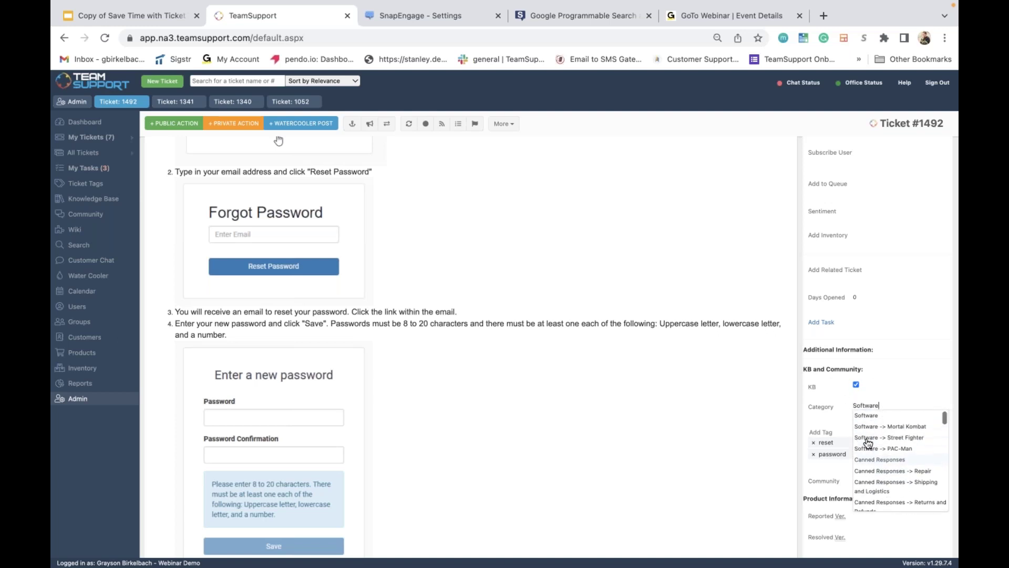
{"action": "scroll", "coordinate": [868, 443], "scroll_direction": "down", "scroll_amount": 2}
{"action": "scroll", "coordinate": [868, 443], "scroll_direction": "down", "scroll_amount": 5}
{"action": "scroll", "coordinate": [868, 443], "scroll_direction": "up", "scroll_amount": 5}
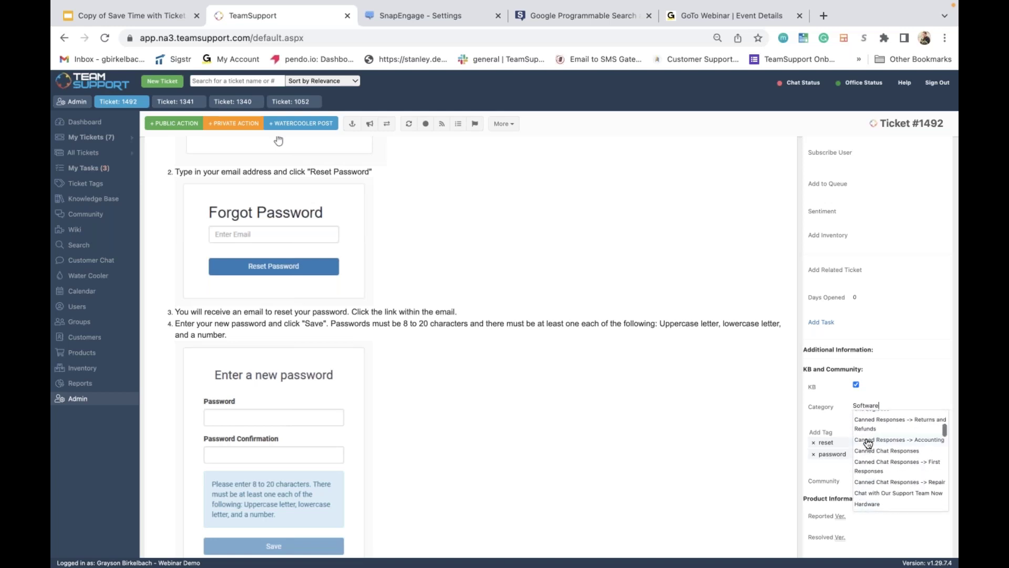
{"action": "scroll", "coordinate": [873, 468], "scroll_direction": "up", "scroll_amount": 3}
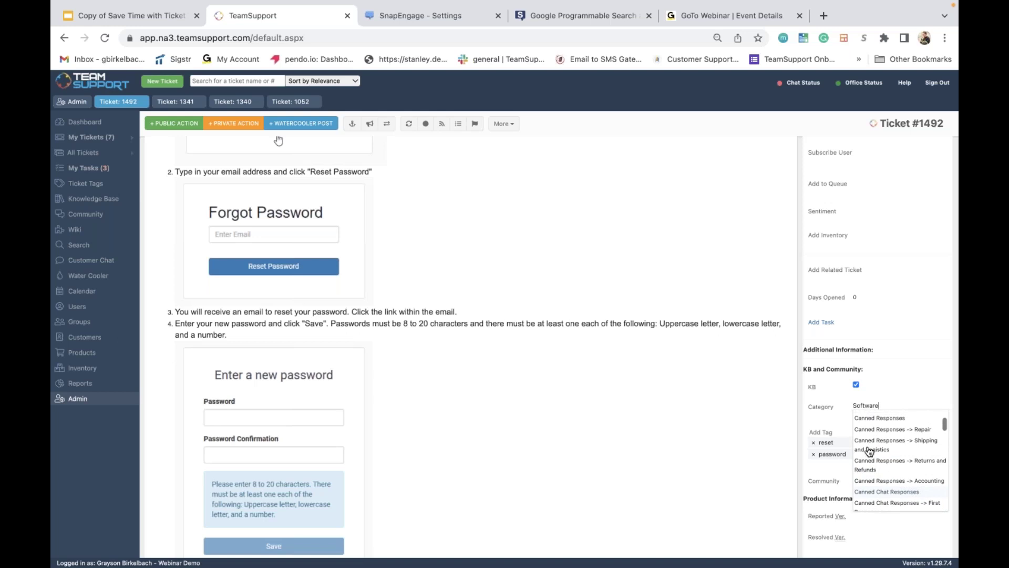
{"action": "scroll", "coordinate": [869, 451], "scroll_direction": "up", "scroll_amount": 1}
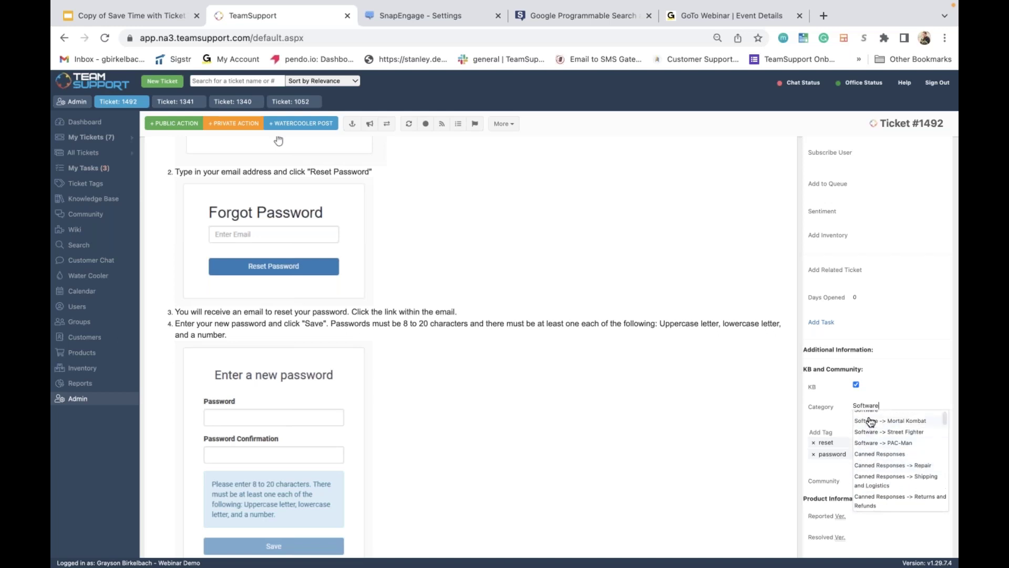
{"action": "scroll", "coordinate": [871, 447], "scroll_direction": "down", "scroll_amount": 3}
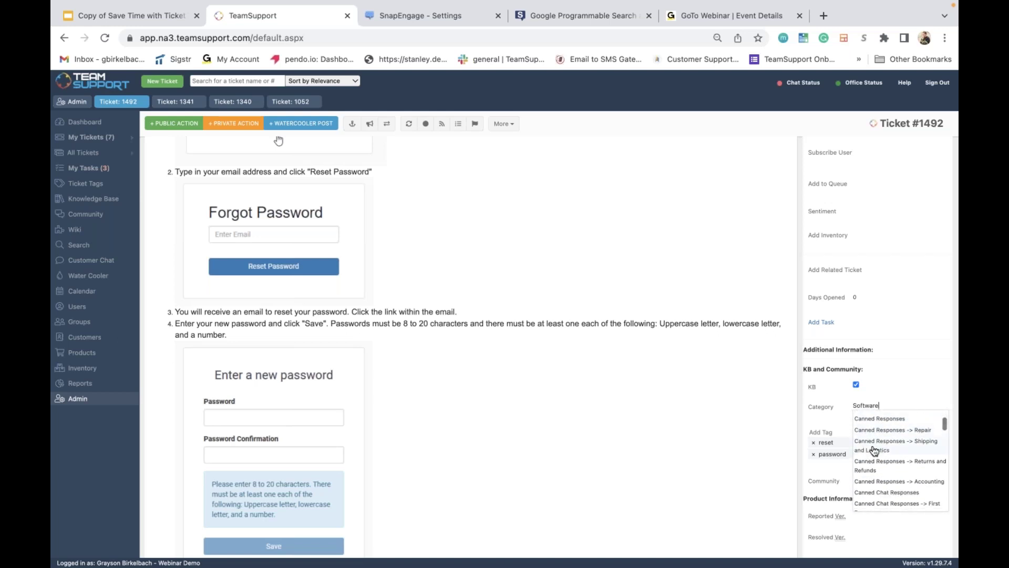
{"action": "scroll", "coordinate": [871, 467], "scroll_direction": "down", "scroll_amount": 1}
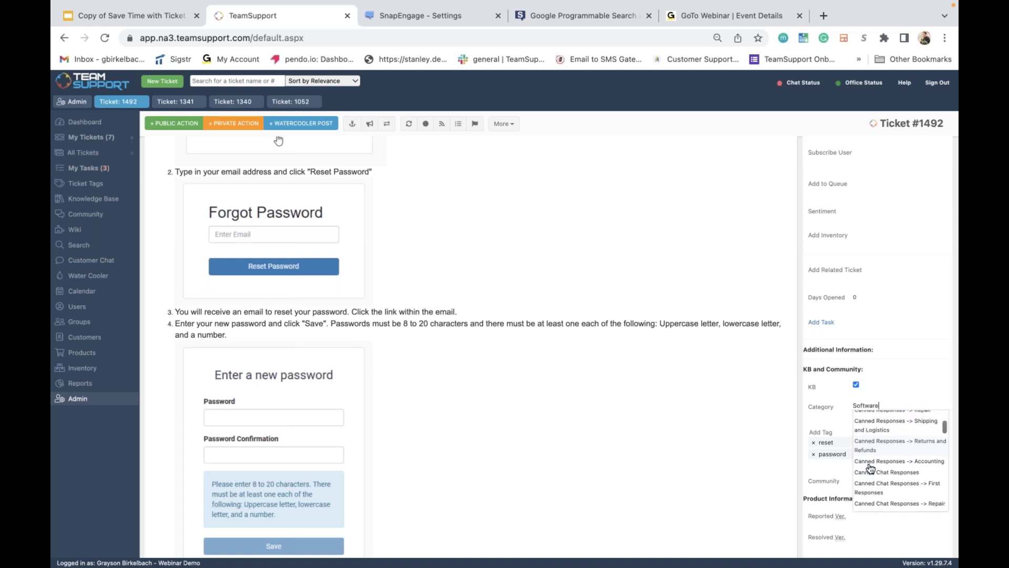
{"action": "scroll", "coordinate": [865, 461], "scroll_direction": "down", "scroll_amount": 4}
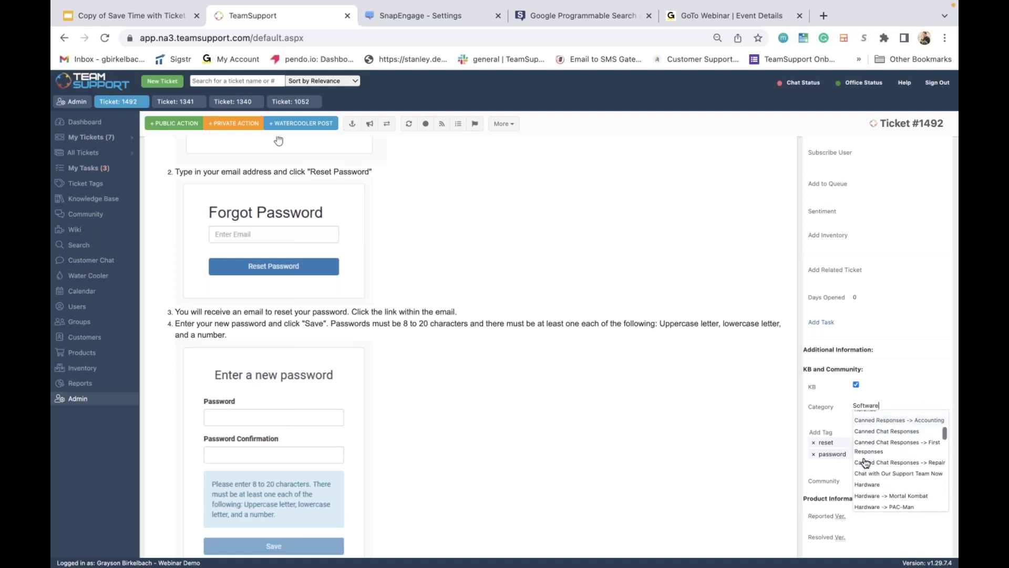
{"action": "scroll", "coordinate": [866, 463], "scroll_direction": "down", "scroll_amount": 4}
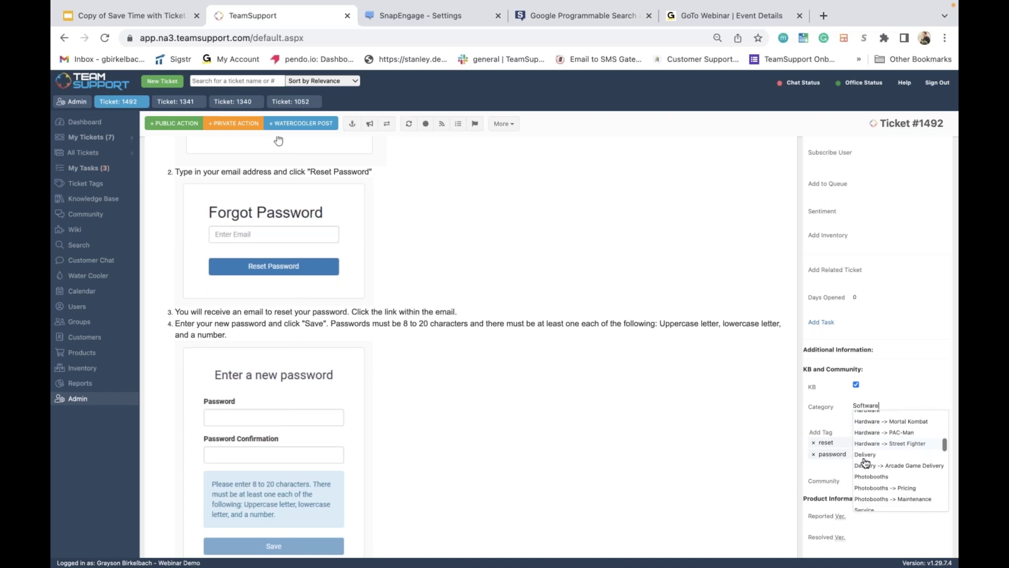
{"action": "scroll", "coordinate": [866, 462], "scroll_direction": "down", "scroll_amount": 5}
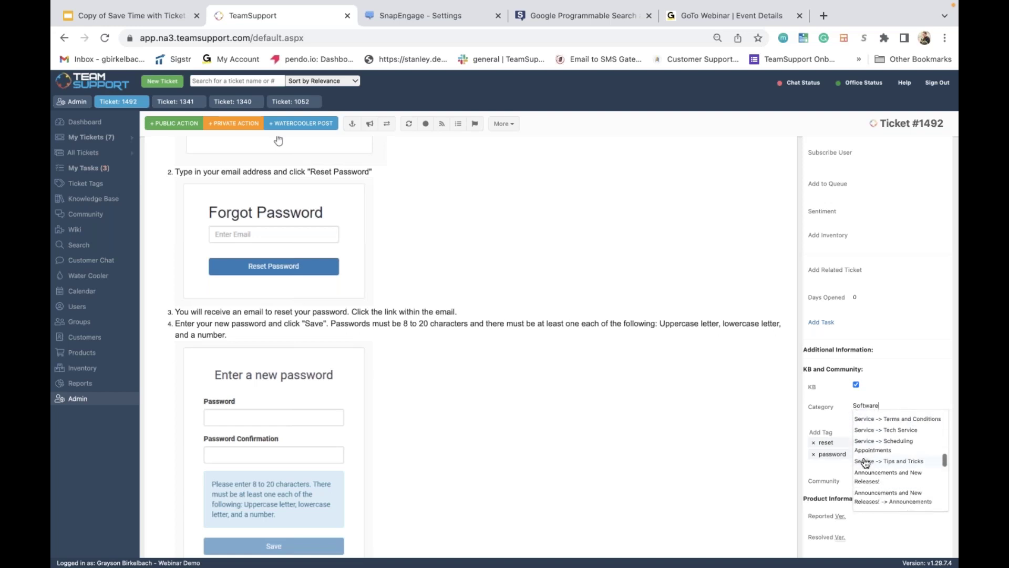
{"action": "scroll", "coordinate": [867, 465], "scroll_direction": "down", "scroll_amount": 1}
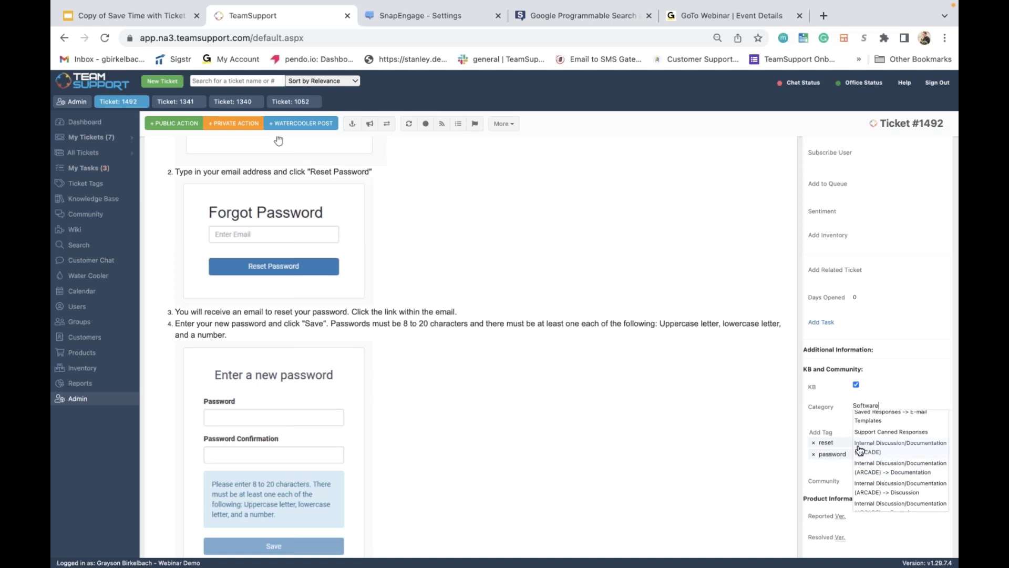
{"action": "scroll", "coordinate": [865, 449], "scroll_direction": "down", "scroll_amount": 1}
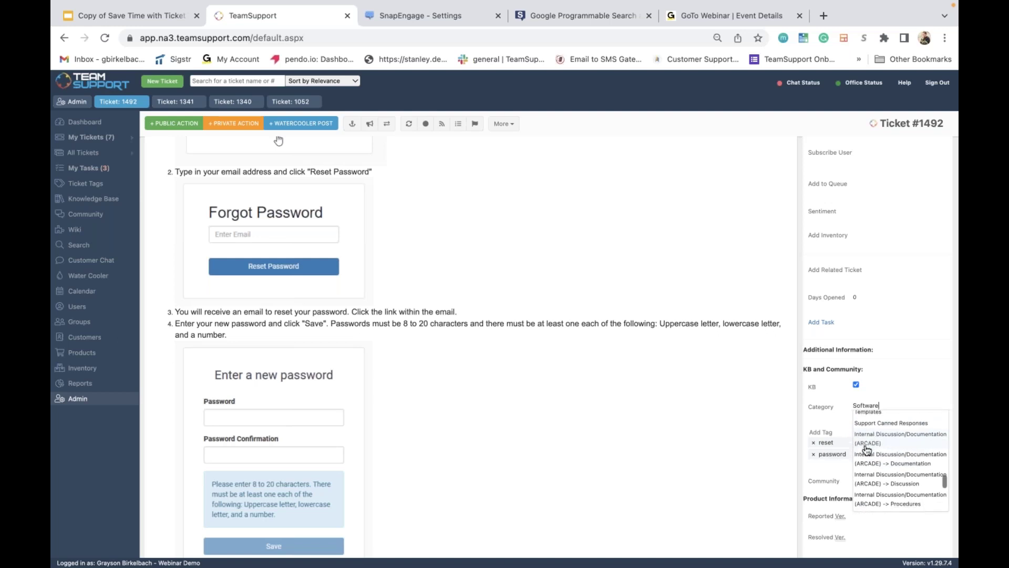
{"action": "scroll", "coordinate": [866, 456], "scroll_direction": "down", "scroll_amount": 1}
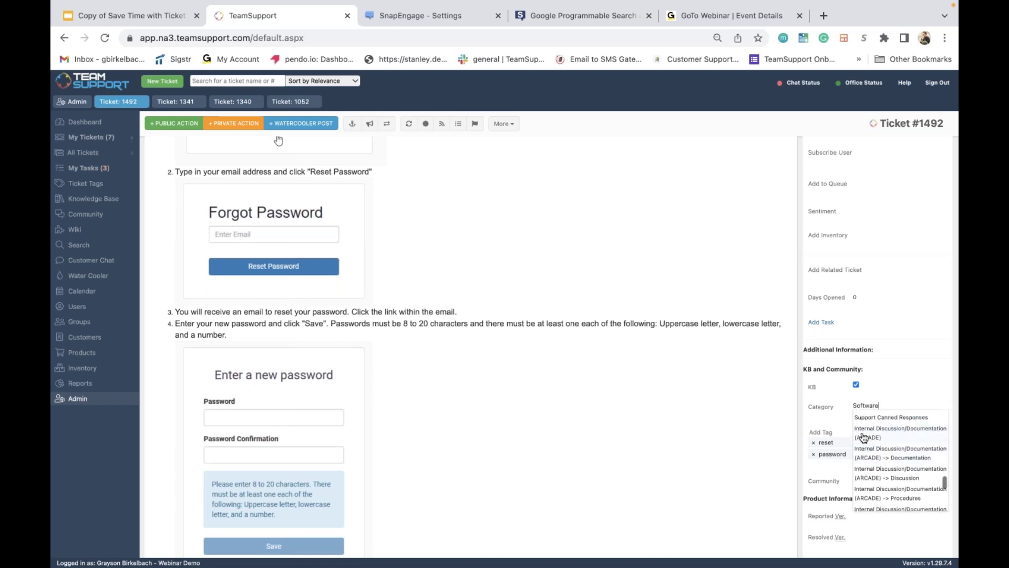
{"action": "scroll", "coordinate": [868, 449], "scroll_direction": "down", "scroll_amount": 1}
{"action": "scroll", "coordinate": [869, 447], "scroll_direction": "down", "scroll_amount": 1}
{"action": "scroll", "coordinate": [866, 492], "scroll_direction": "down", "scroll_amount": 1}
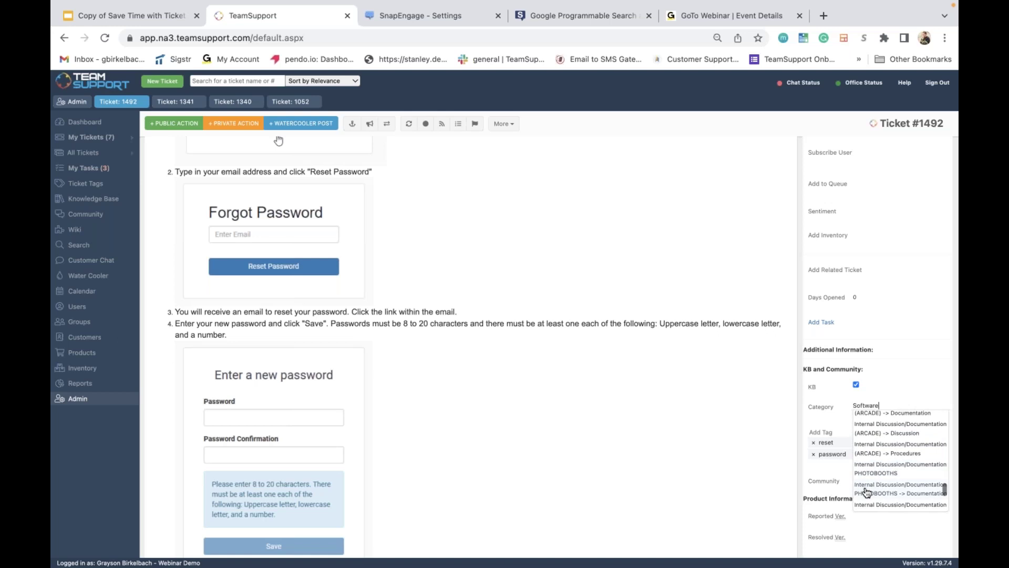
{"action": "scroll", "coordinate": [868, 494], "scroll_direction": "down", "scroll_amount": 1}
{"action": "scroll", "coordinate": [866, 489], "scroll_direction": "down", "scroll_amount": 2}
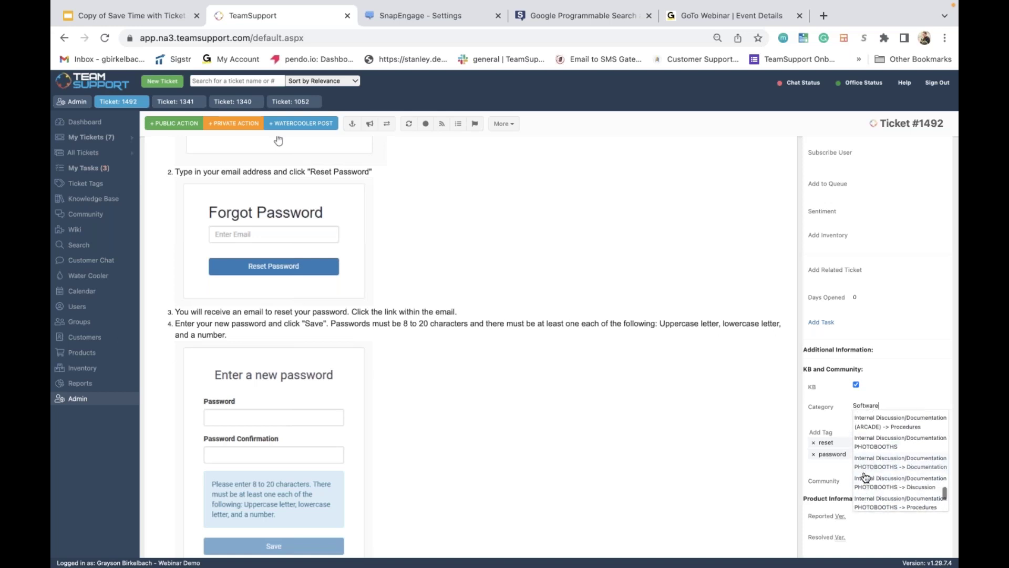
{"action": "scroll", "coordinate": [867, 494], "scroll_direction": "up", "scroll_amount": 4}
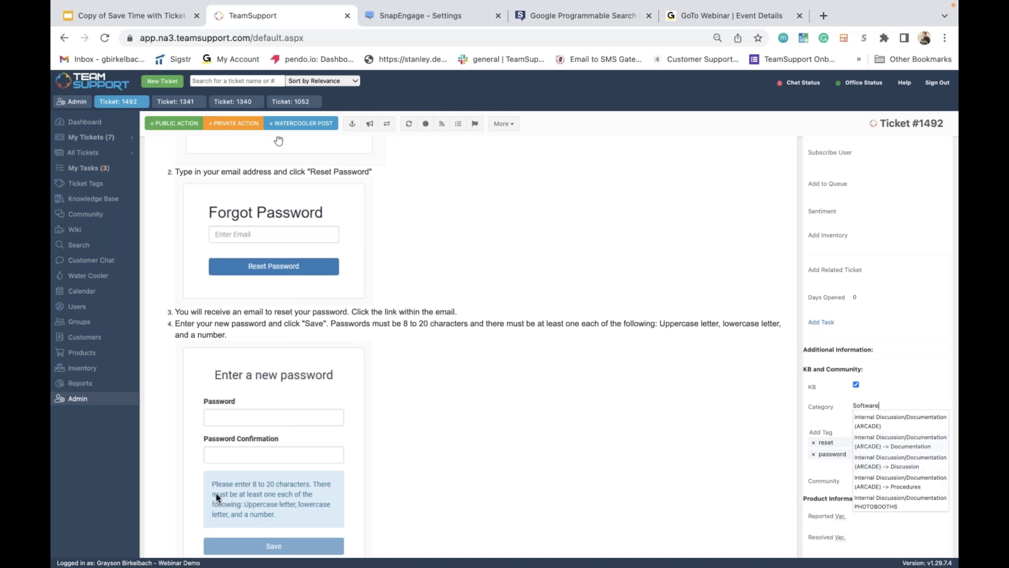
Open the Knowledge Base overview and examine its categories, subcategories and their hub visibility markers.
{"action": "left_click", "coordinate": [93, 402]}
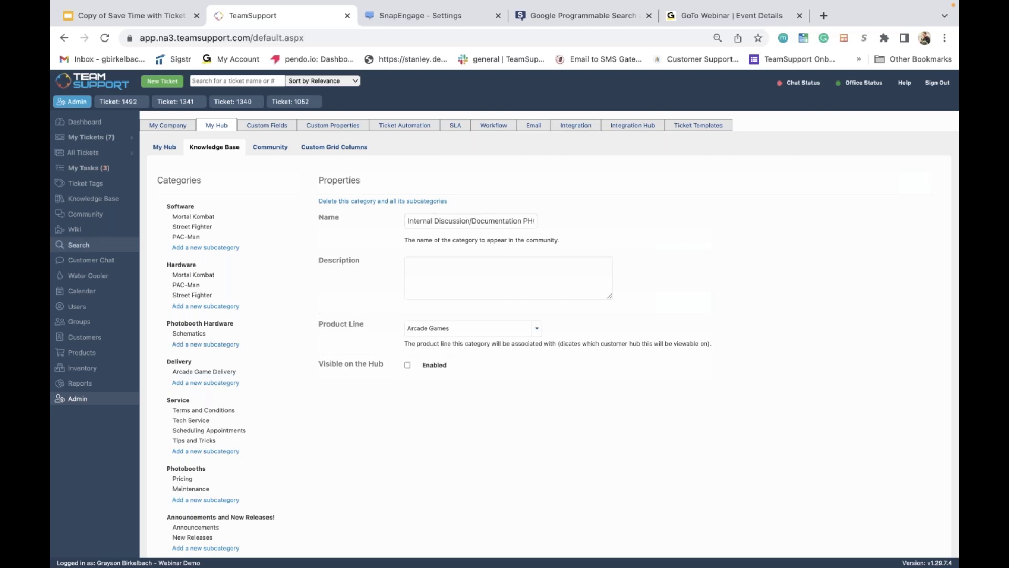
{"action": "left_click", "coordinate": [93, 201]}
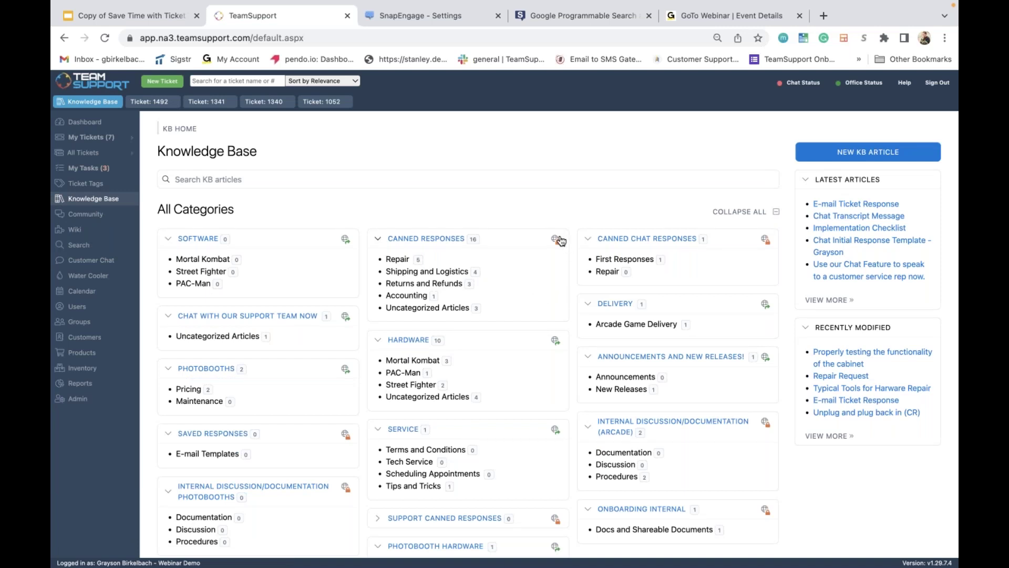
{"action": "mouse_move", "coordinate": [556, 241]}
{"action": "scroll", "coordinate": [558, 246], "scroll_direction": "down", "scroll_amount": 1}
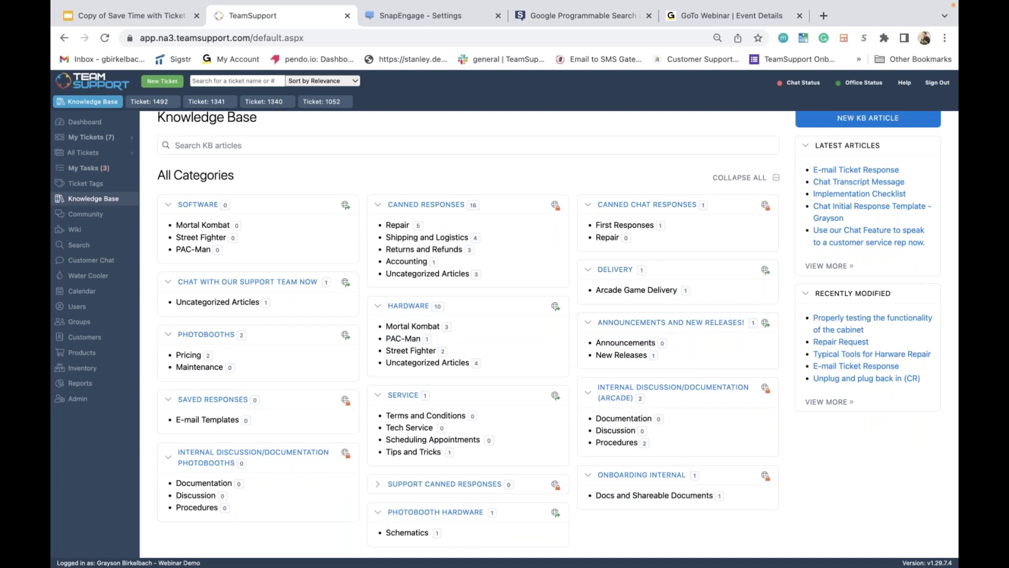
{"action": "scroll", "coordinate": [85, 213], "scroll_direction": "down", "scroll_amount": 1}
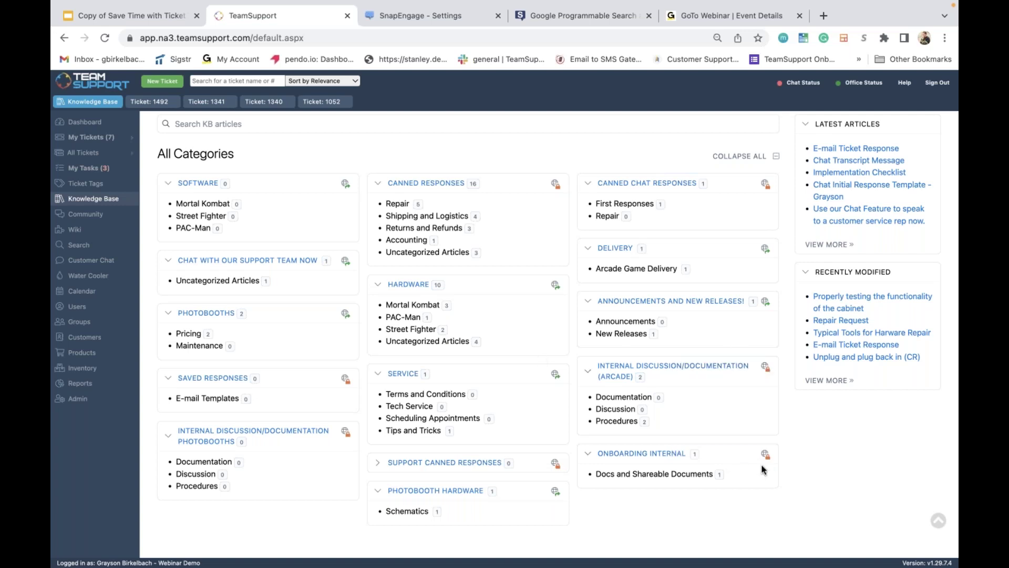
Open the admin custom properties and show the ticket statuses for the Knowledge Base ticket type.
{"action": "left_click", "coordinate": [75, 399]}
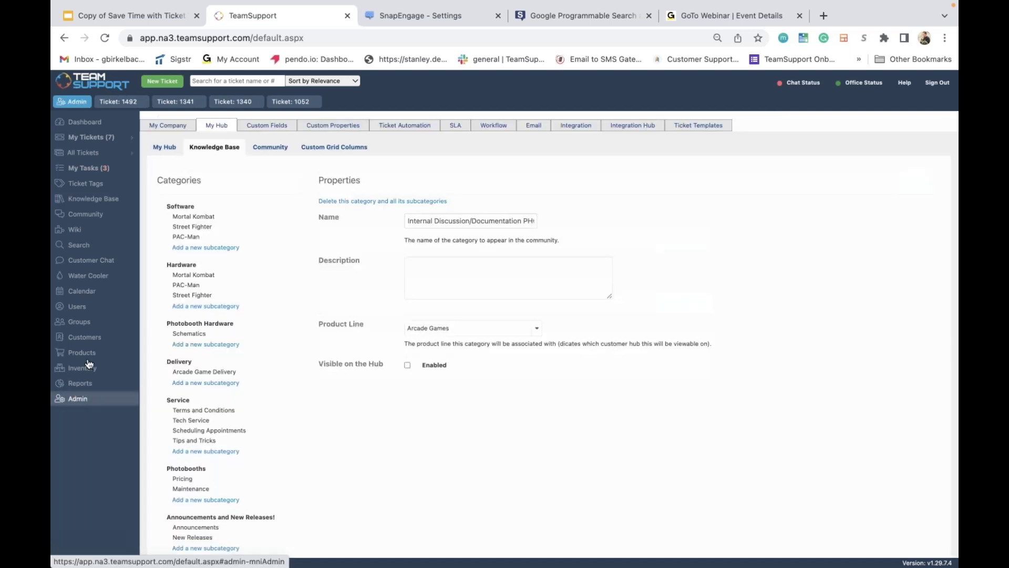
{"action": "left_click", "coordinate": [327, 128]}
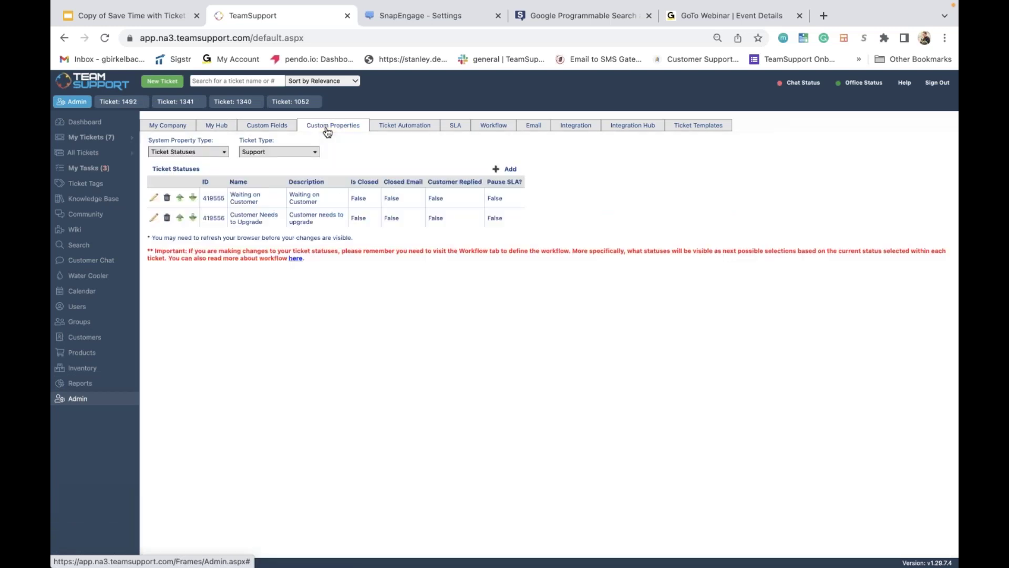
{"action": "left_click", "coordinate": [260, 151]}
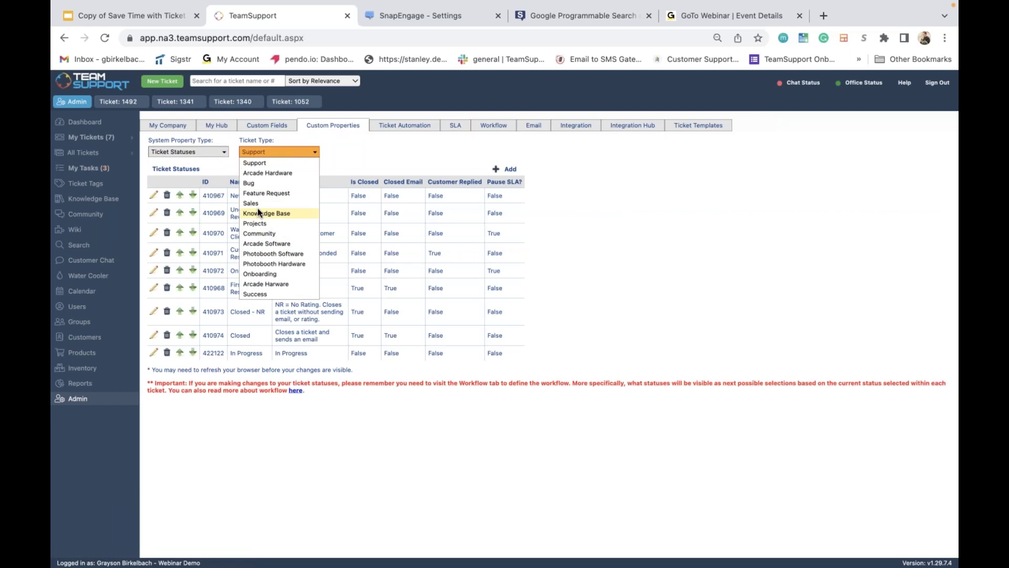
{"action": "left_click", "coordinate": [259, 212]}
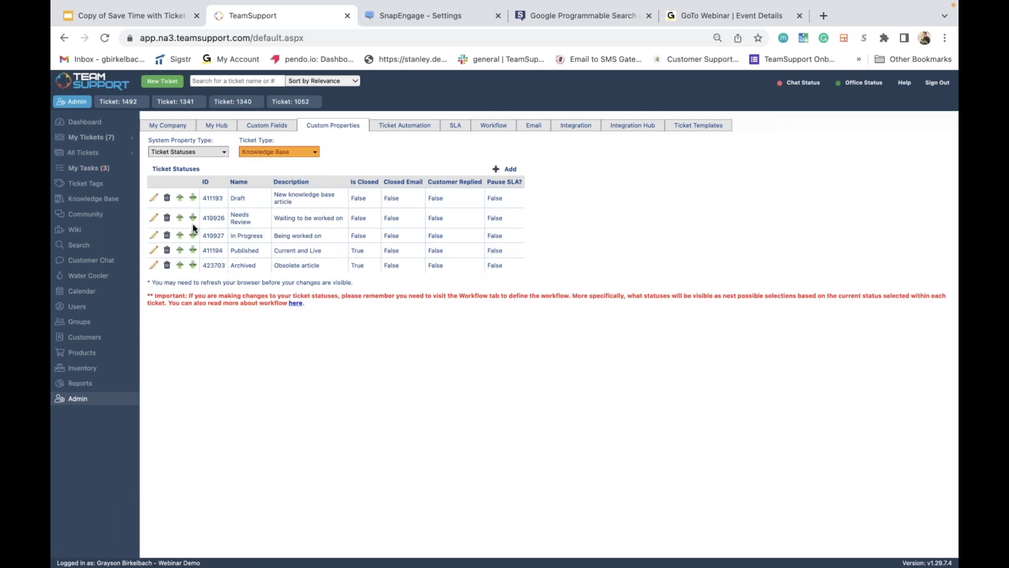
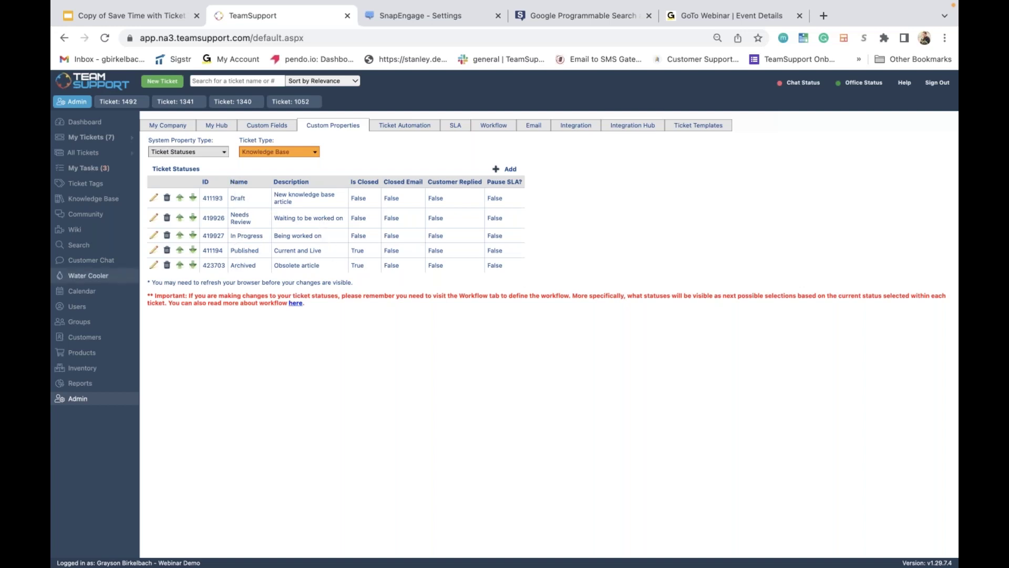
Open the Users page and examine the TeamSupport Admin user's rights and abilities, including Knowledgebase - Change Visibility.
{"action": "left_click", "coordinate": [77, 308]}
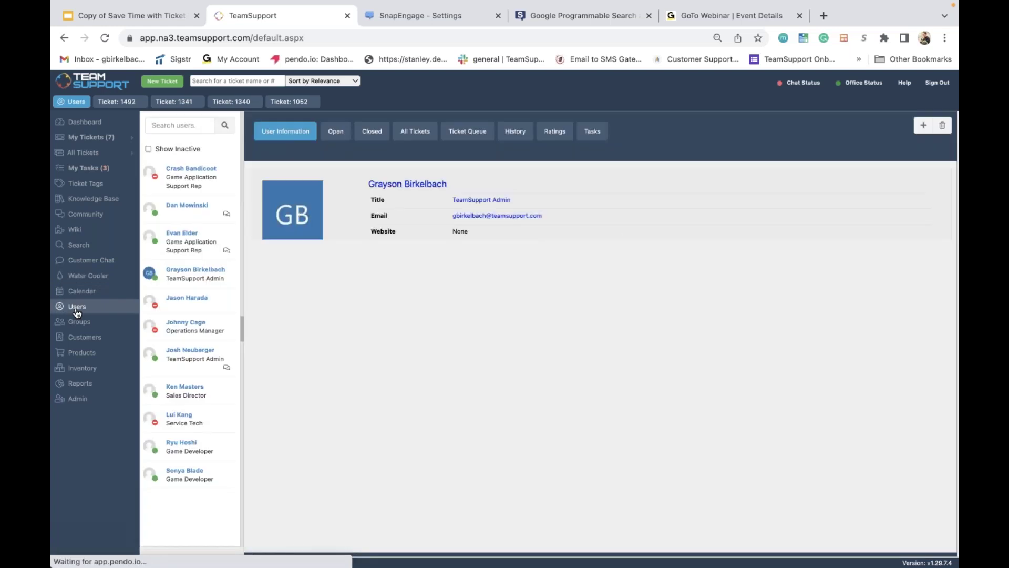
{"action": "scroll", "coordinate": [322, 336], "scroll_direction": "down", "scroll_amount": 7}
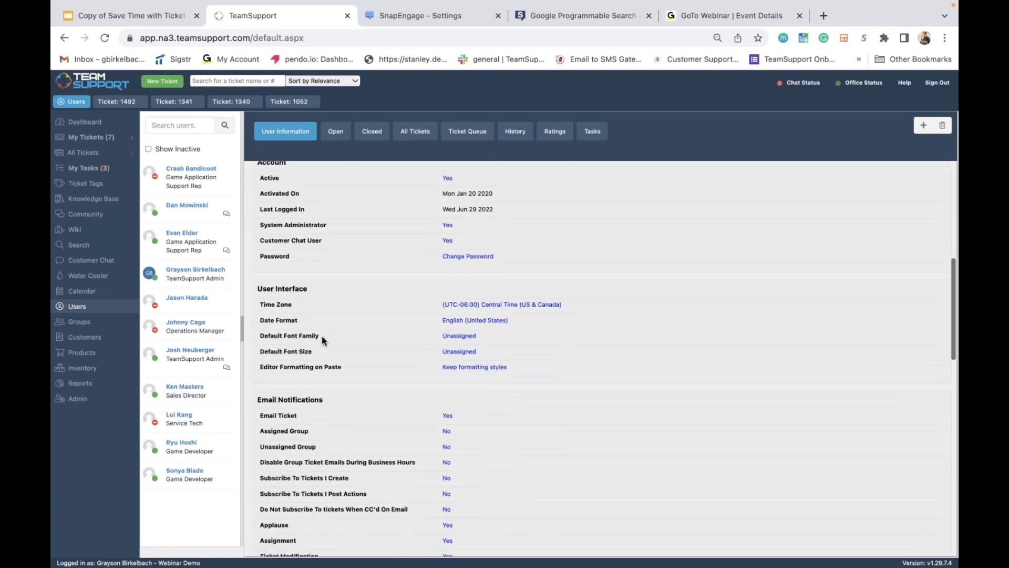
{"action": "scroll", "coordinate": [322, 337], "scroll_direction": "down", "scroll_amount": 10}
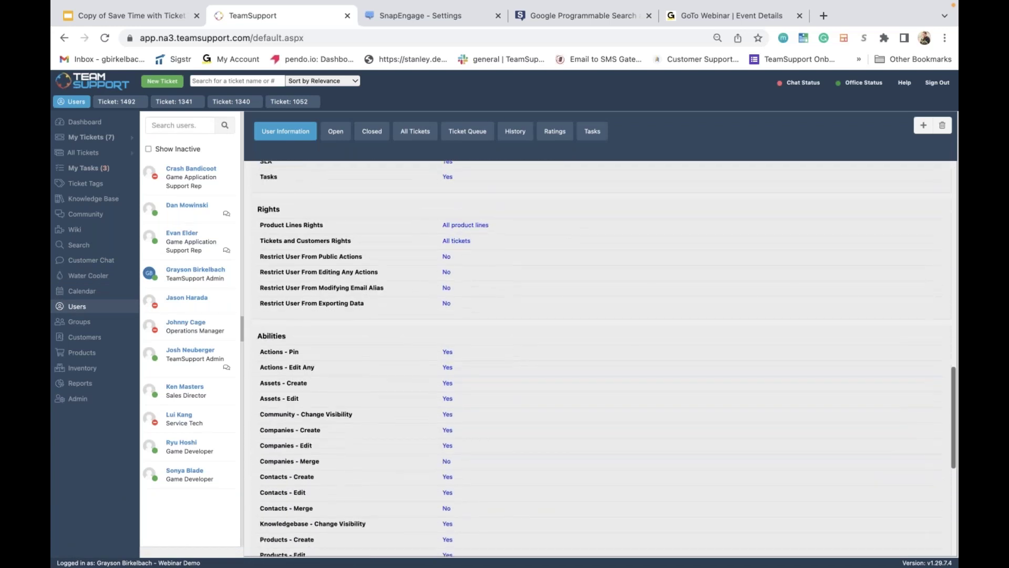
{"action": "scroll", "coordinate": [601, 358], "scroll_direction": "down", "scroll_amount": 2}
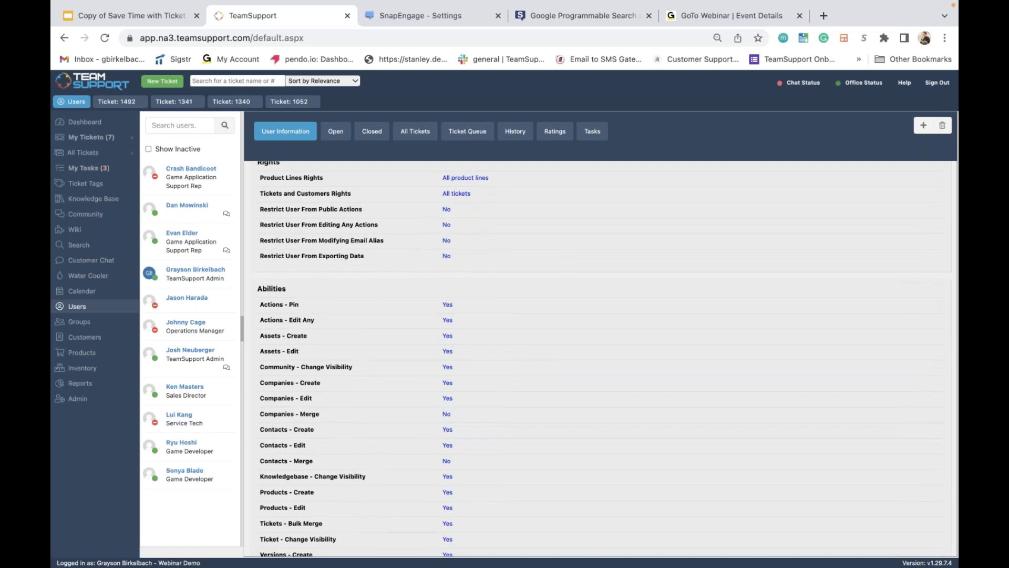
{"action": "scroll", "coordinate": [601, 359], "scroll_direction": "down", "scroll_amount": 4}
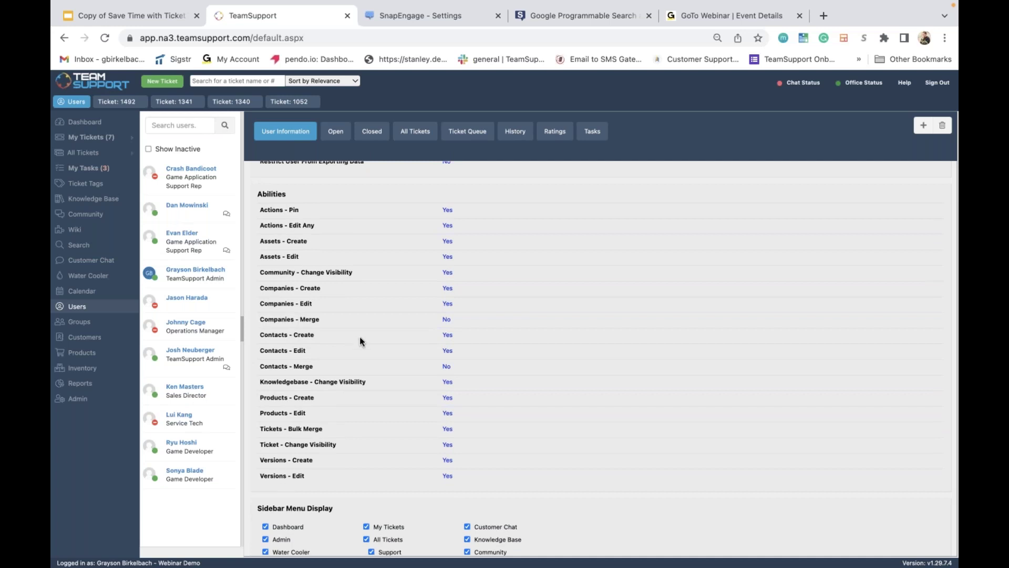
{"action": "scroll", "coordinate": [361, 342], "scroll_direction": "up", "scroll_amount": 1}
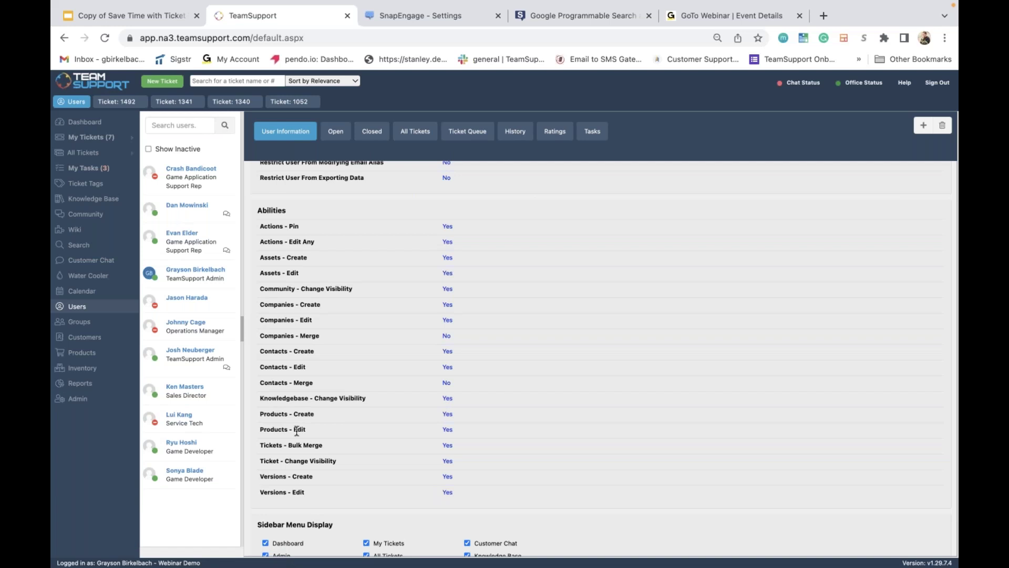
Return to ticket 1492 and review the KB setting, category and tags in its KB and Community details.
{"action": "left_click", "coordinate": [115, 101]}
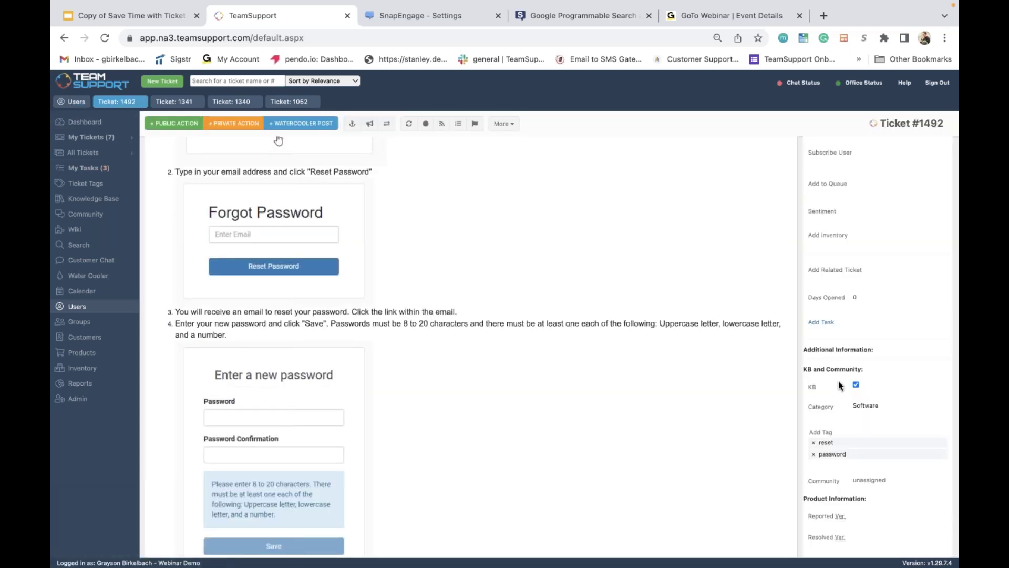
{"action": "scroll", "coordinate": [837, 380], "scroll_direction": "down", "scroll_amount": 2}
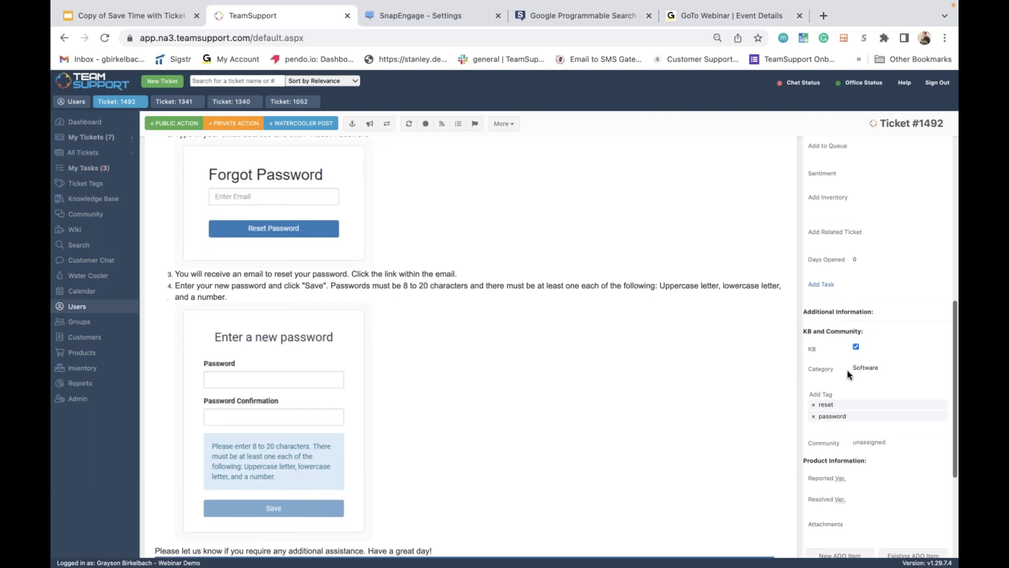
{"action": "scroll", "coordinate": [865, 372], "scroll_direction": "up", "scroll_amount": 3}
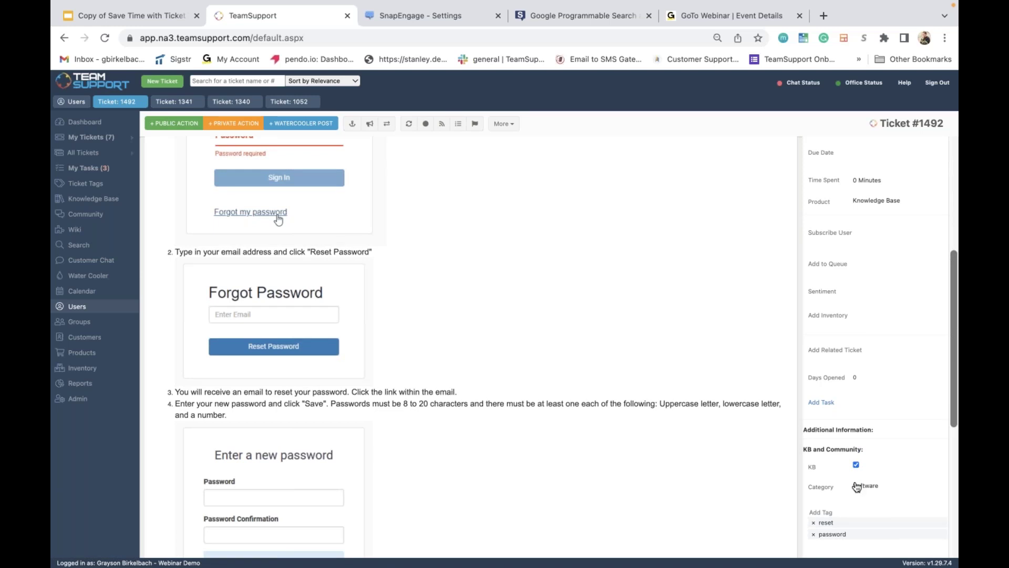
Review ticket 1492's Visible setting, KB and category details, and the options available for its status.
{"action": "scroll", "coordinate": [860, 484], "scroll_direction": "up", "scroll_amount": 5}
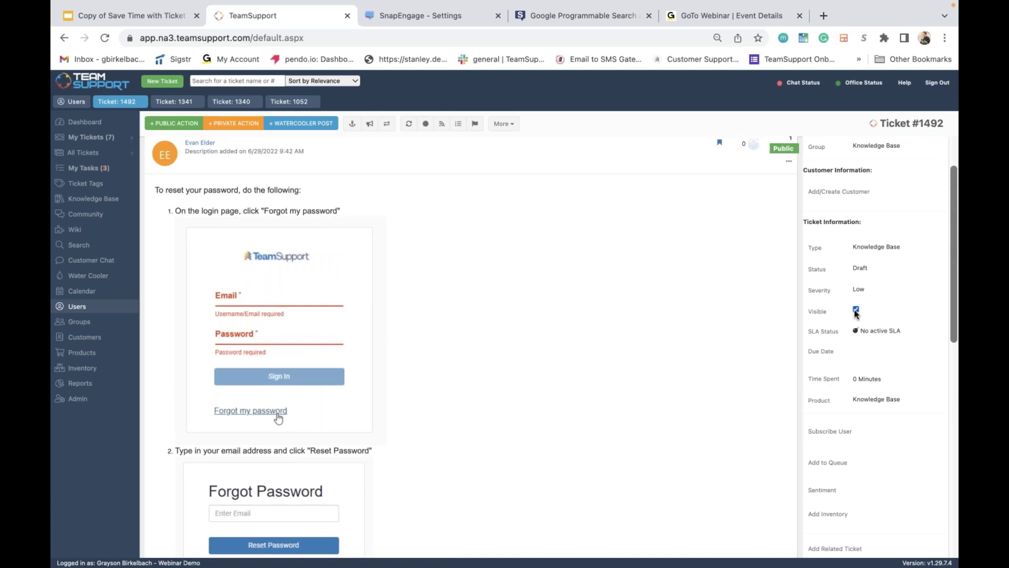
{"action": "scroll", "coordinate": [854, 378], "scroll_direction": "down", "scroll_amount": 5}
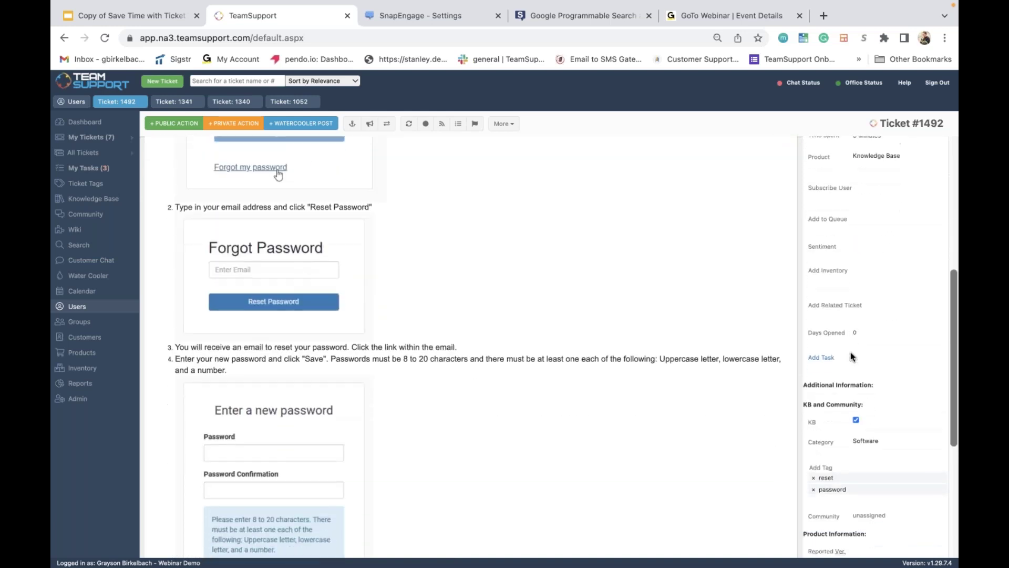
{"action": "scroll", "coordinate": [857, 409], "scroll_direction": "up", "scroll_amount": 3}
{"action": "scroll", "coordinate": [857, 409], "scroll_direction": "up", "scroll_amount": 2}
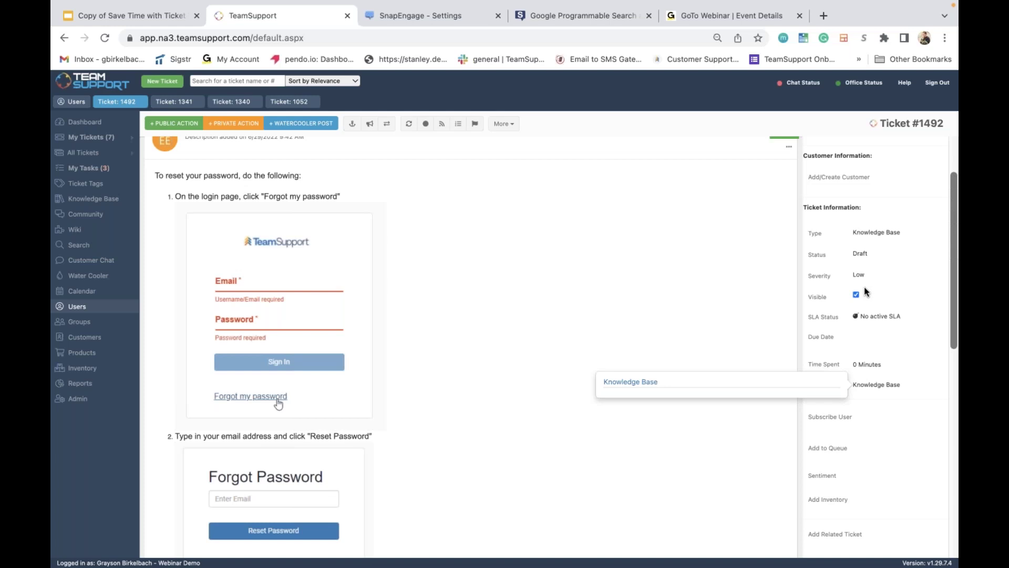
{"action": "scroll", "coordinate": [859, 284], "scroll_direction": "up", "scroll_amount": 1}
{"action": "left_click", "coordinate": [862, 280]}
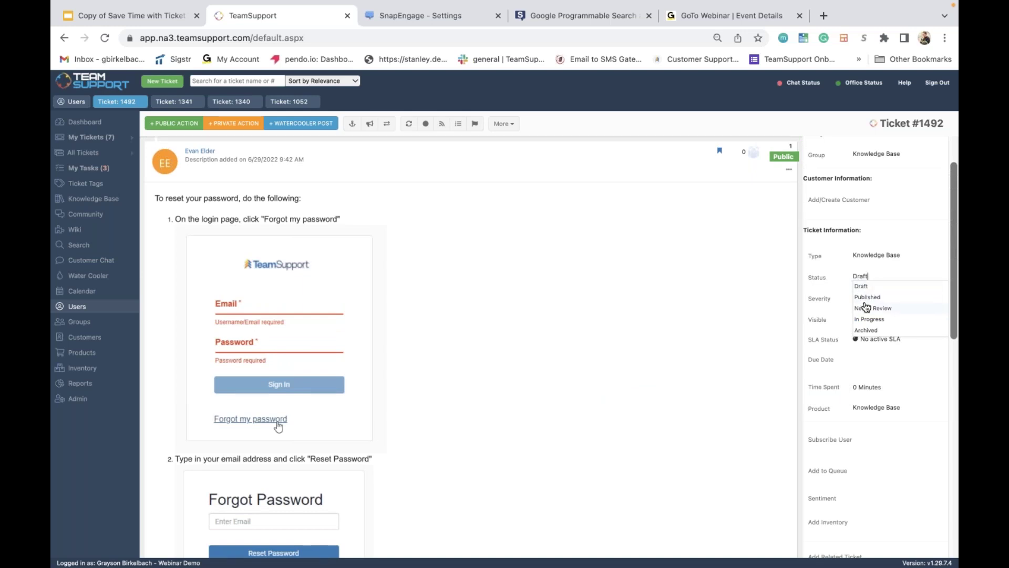
{"action": "left_click", "coordinate": [731, 304]}
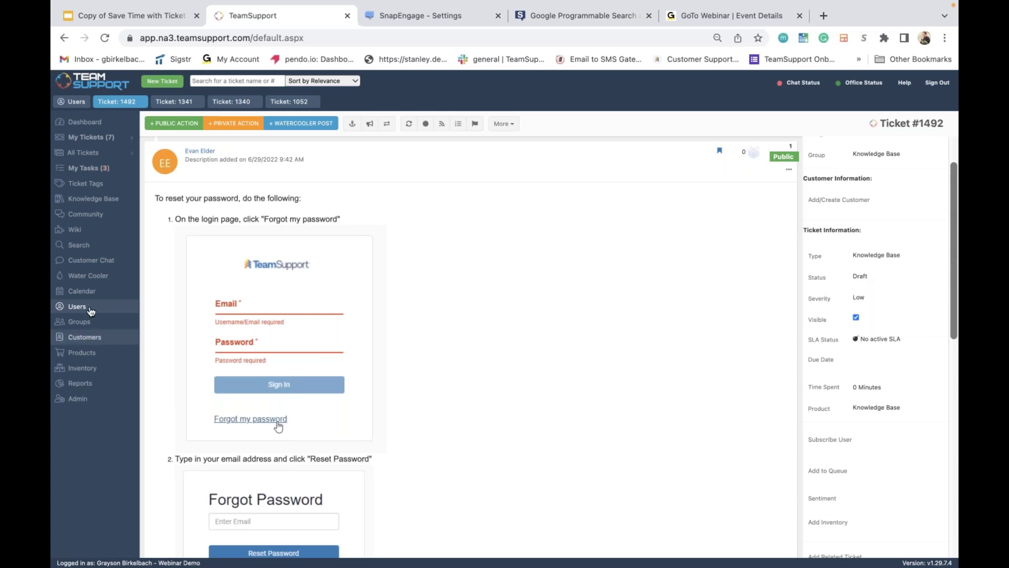
{"action": "scroll", "coordinate": [611, 327], "scroll_direction": "down", "scroll_amount": 2}
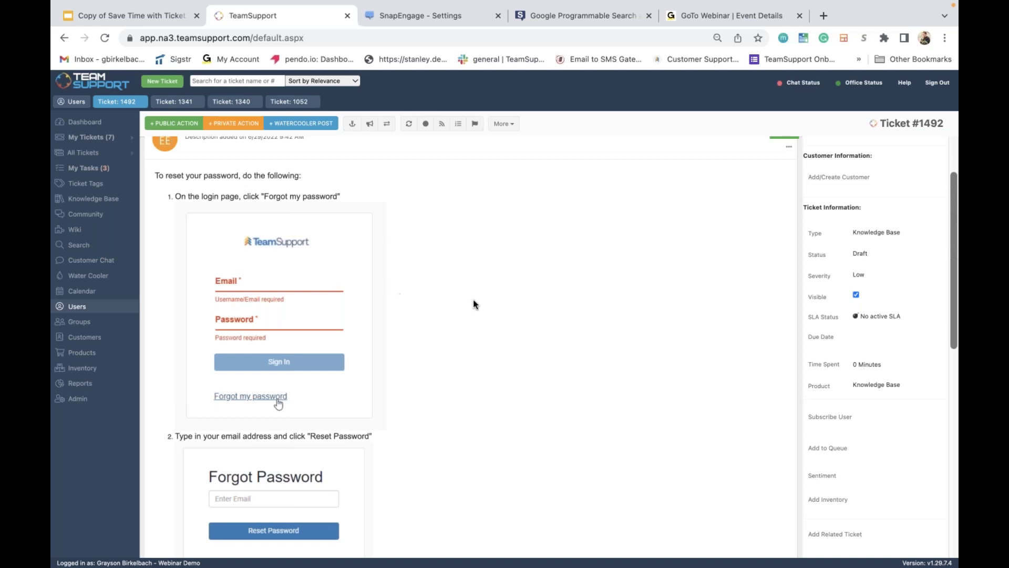
{"action": "scroll", "coordinate": [474, 304], "scroll_direction": "up", "scroll_amount": 3}
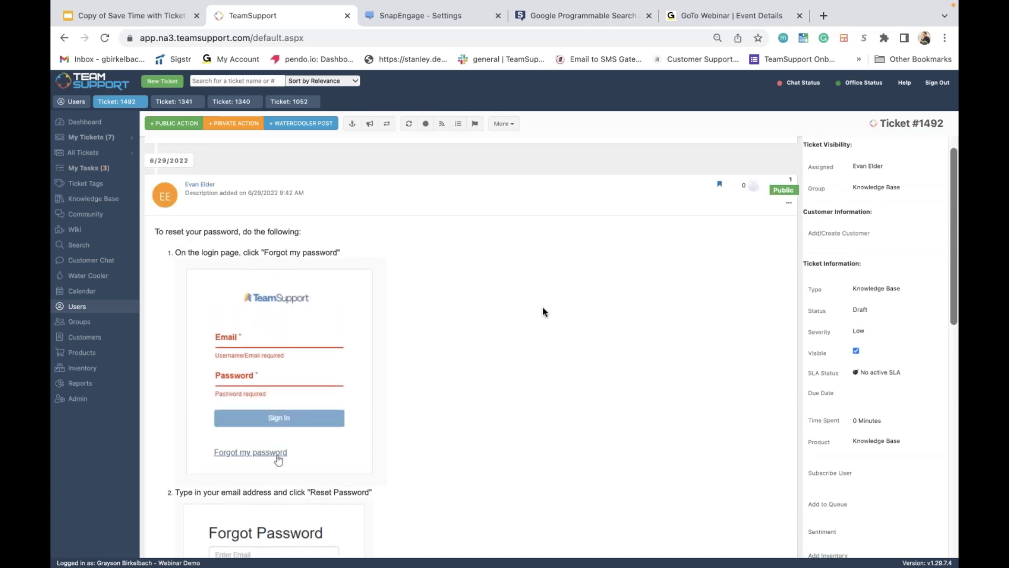
{"action": "left_click", "coordinate": [855, 352]}
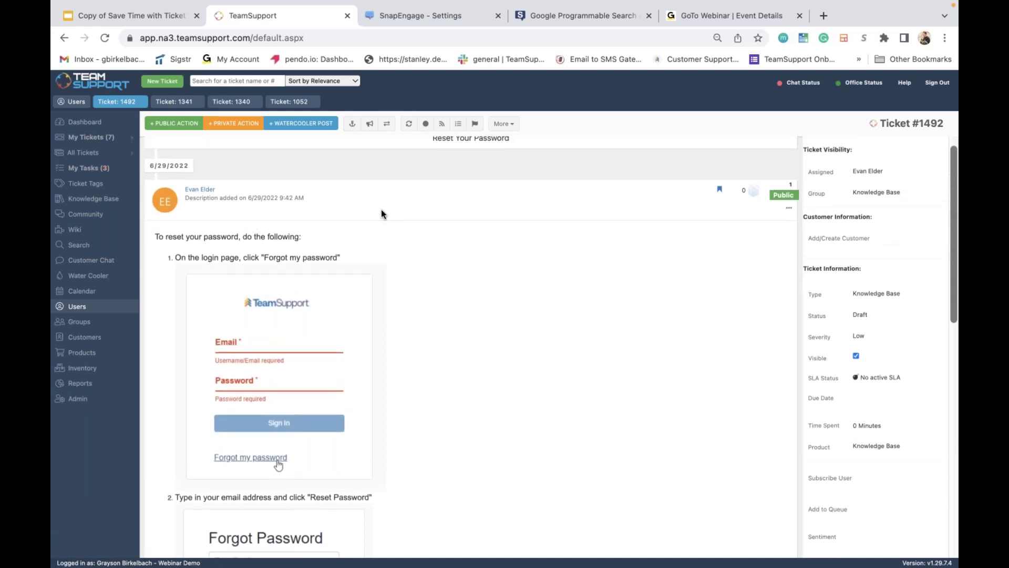
Look through the article tickets 1052 and 1341 and the Knowledge Base category overview, ending on ticket 1341.
{"action": "left_click", "coordinate": [287, 103]}
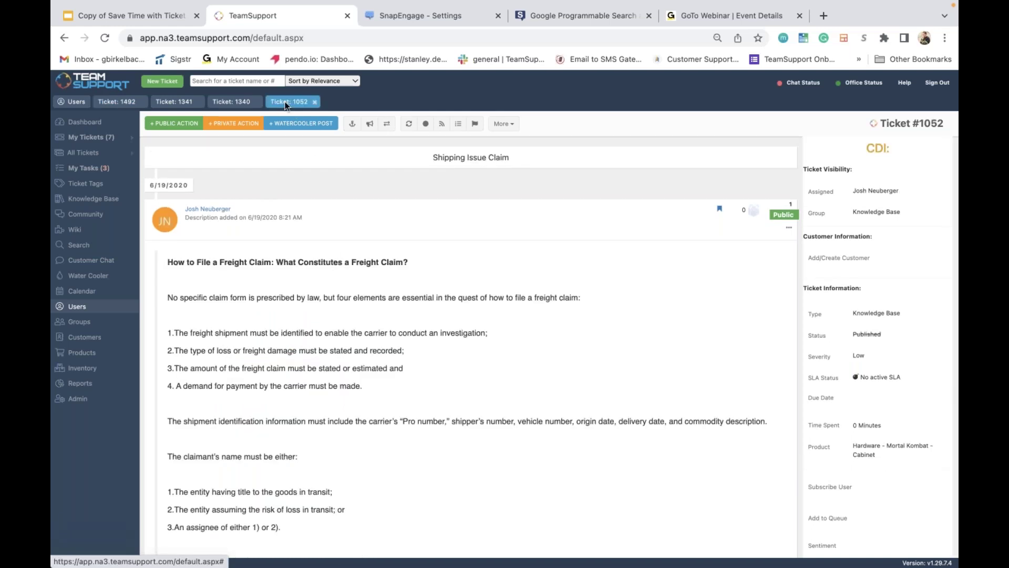
{"action": "scroll", "coordinate": [266, 184], "scroll_direction": "down", "scroll_amount": 1}
{"action": "left_click", "coordinate": [233, 102]}
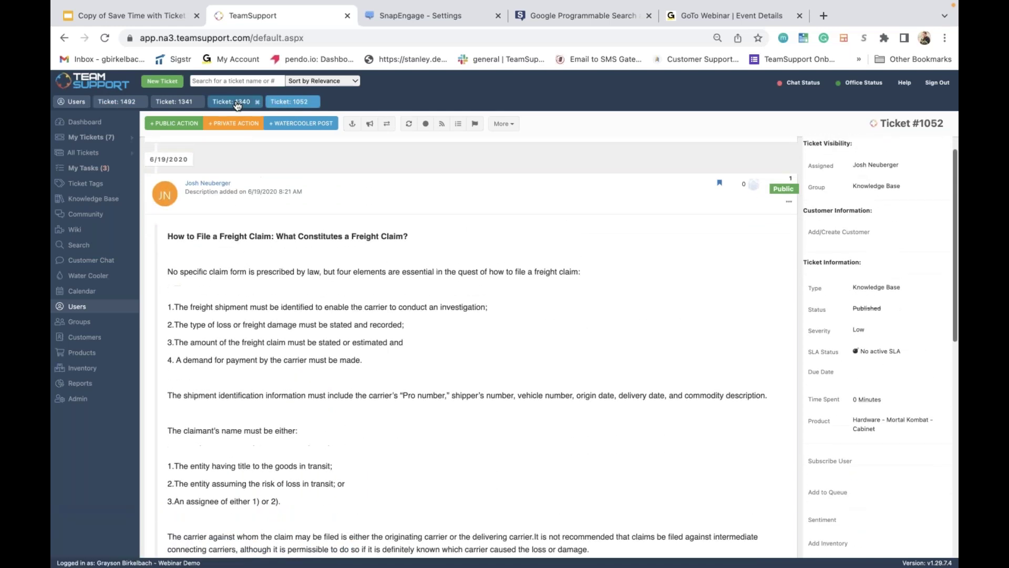
{"action": "left_click", "coordinate": [174, 102]}
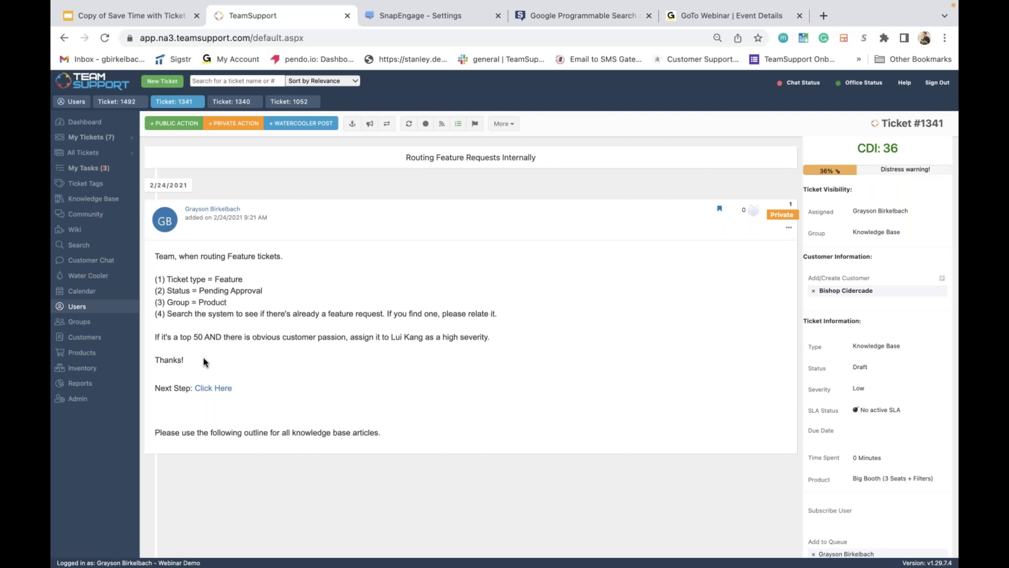
{"action": "left_click", "coordinate": [89, 203]}
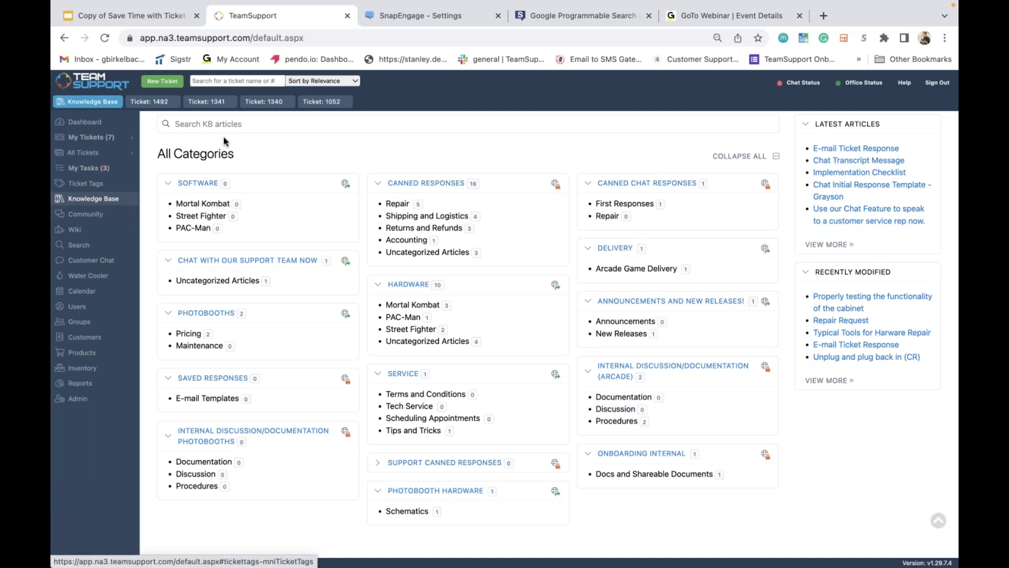
{"action": "left_click", "coordinate": [206, 102]}
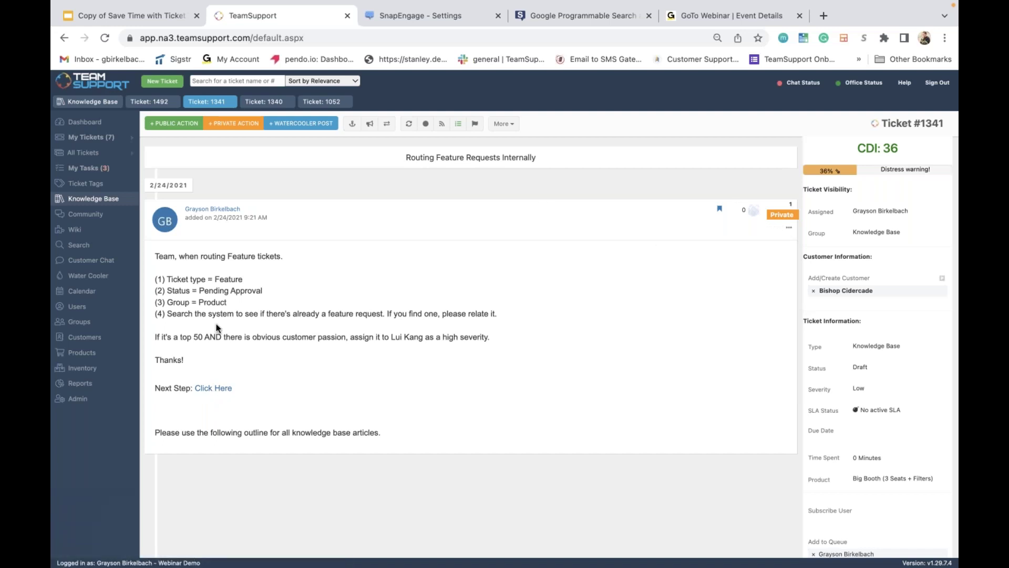
{"action": "scroll", "coordinate": [207, 250], "scroll_direction": "down", "scroll_amount": 1}
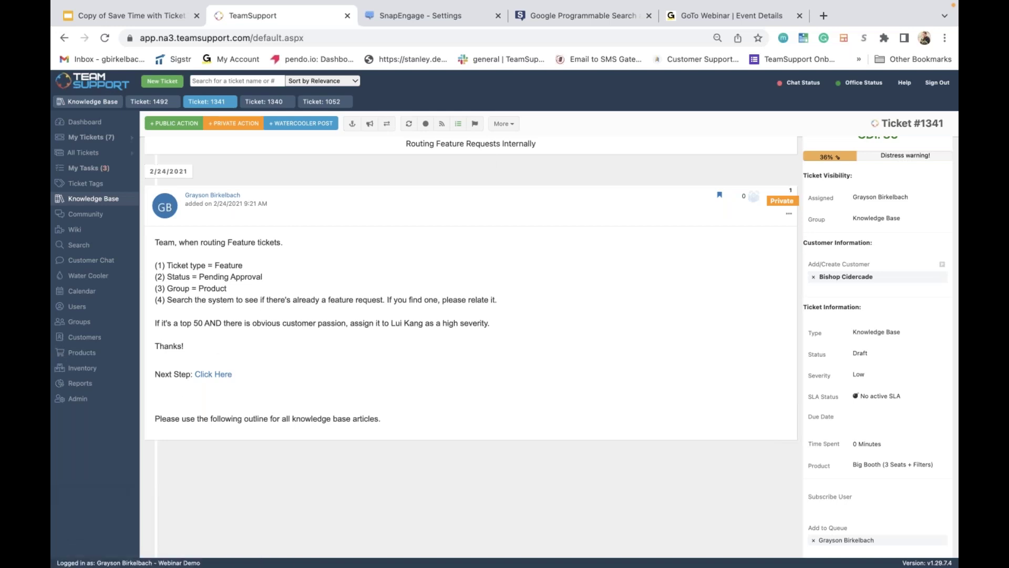
Copy the URL of ticket 1341 to the clipboard.
{"action": "left_click", "coordinate": [504, 127]}
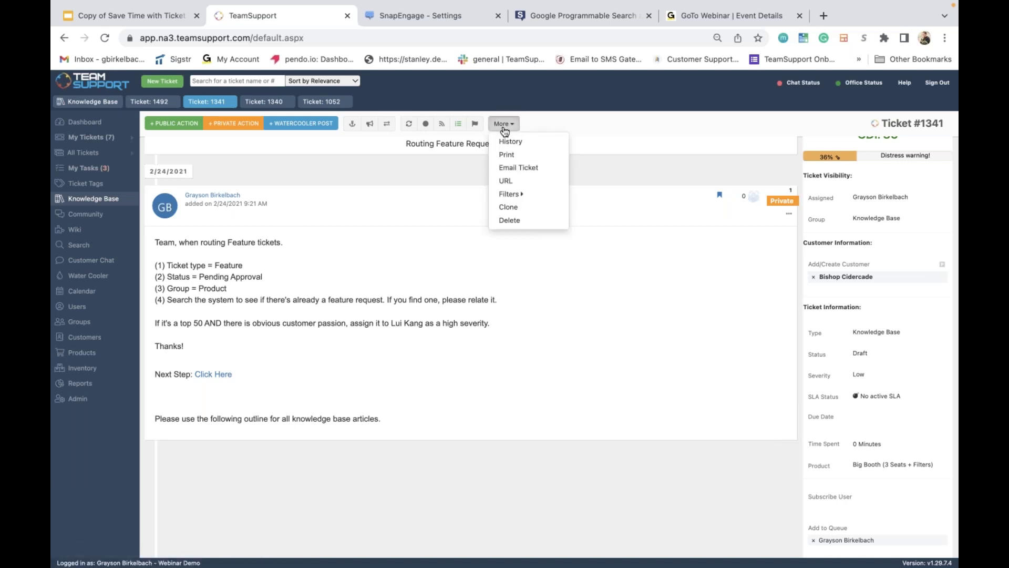
{"action": "left_click", "coordinate": [507, 181]}
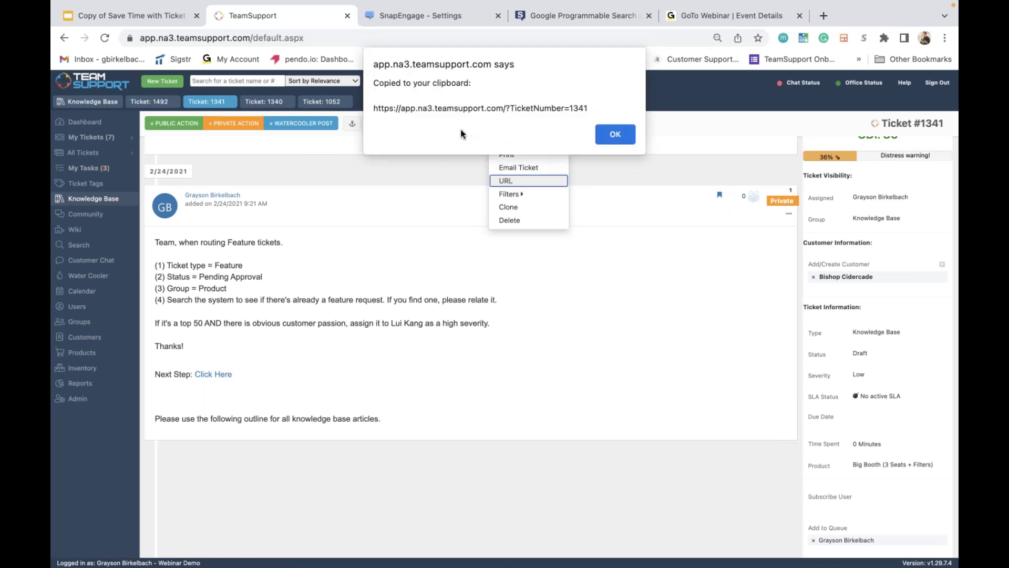
{"action": "left_click", "coordinate": [614, 133]}
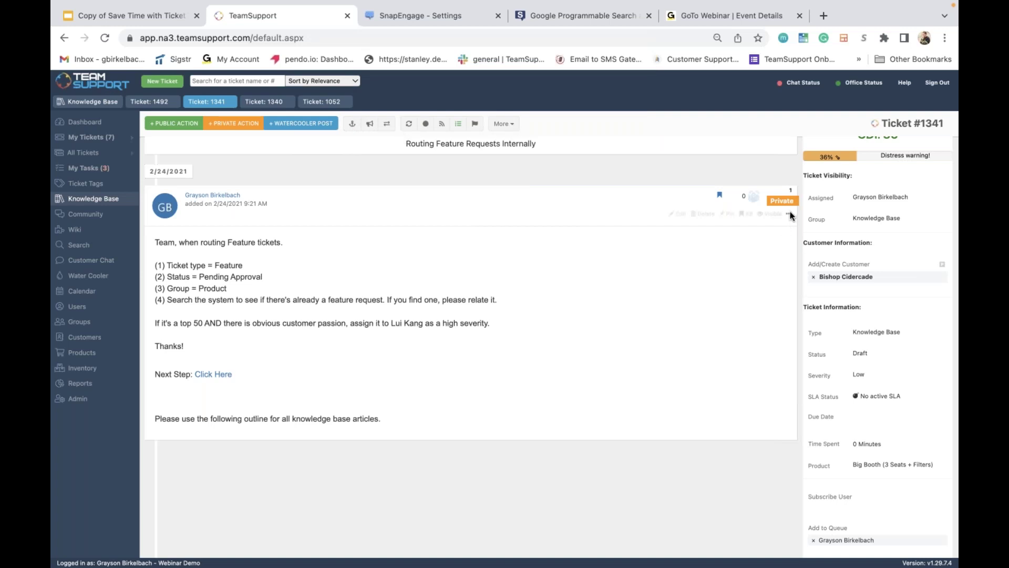
Open the private action of ticket 1341 for editing and view the Insert/Edit Link options without adding a link.
{"action": "left_click", "coordinate": [677, 214]}
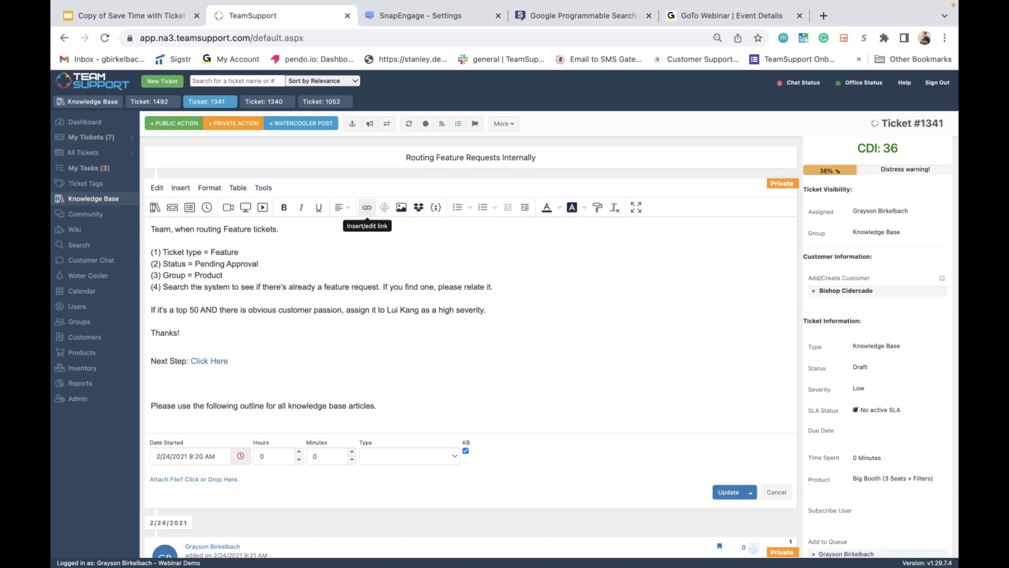
{"action": "left_click", "coordinate": [367, 211]}
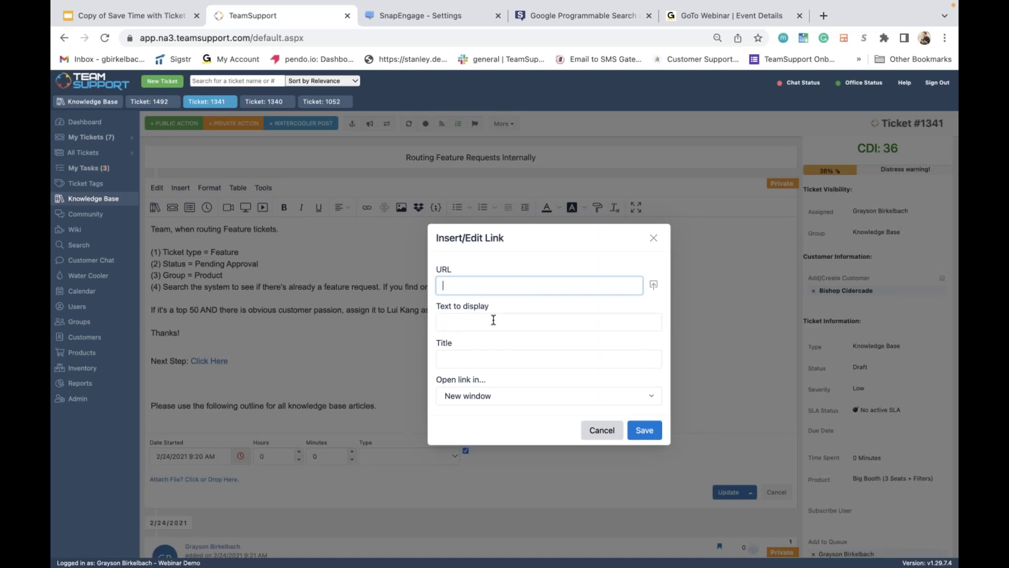
{"action": "left_click", "coordinate": [608, 430]}
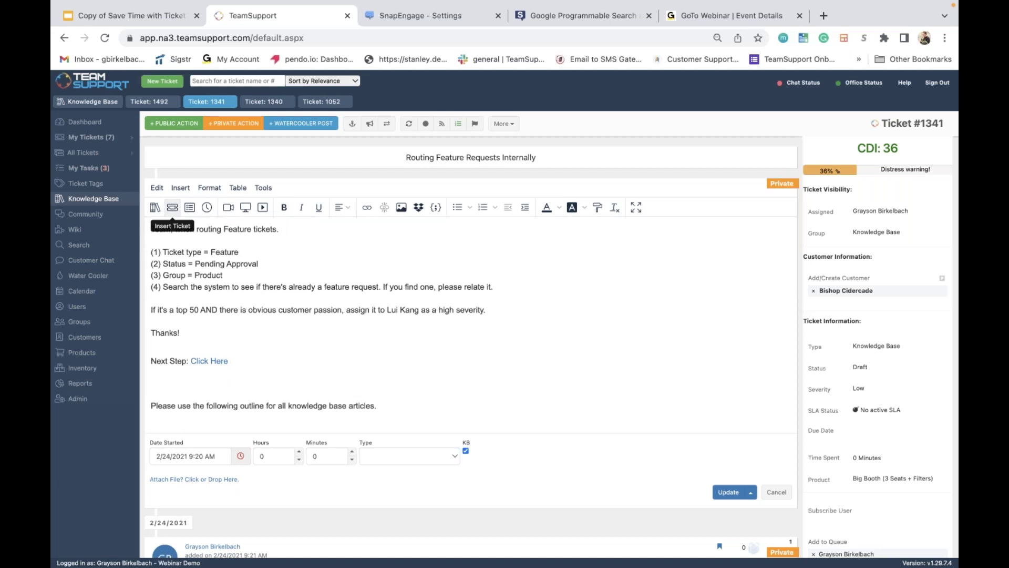
Insert a link to ticket 1340, Severity Assignment Guide, at the start of the article text.
{"action": "left_click", "coordinate": [172, 208]}
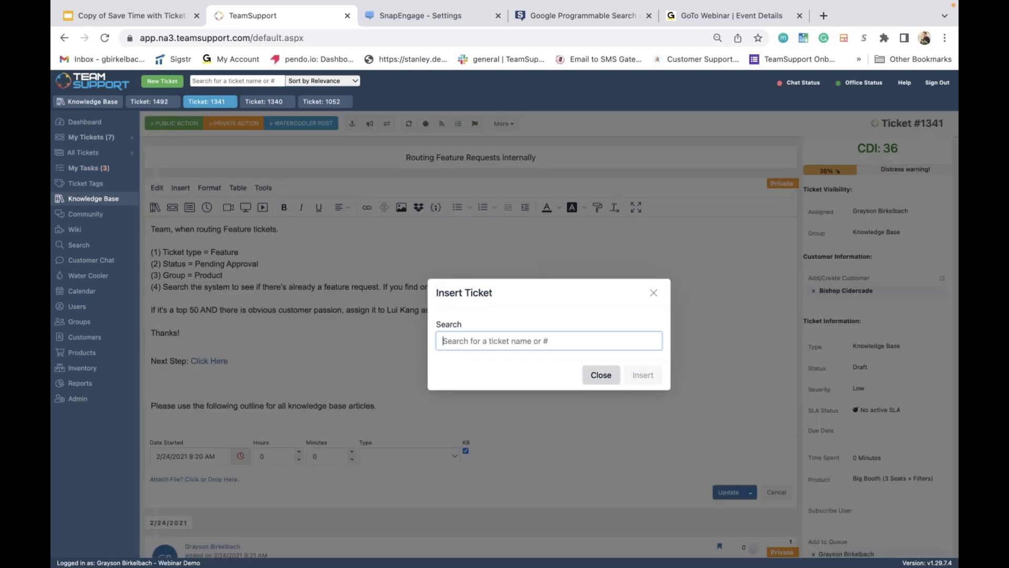
{"action": "type", "text": "134"}
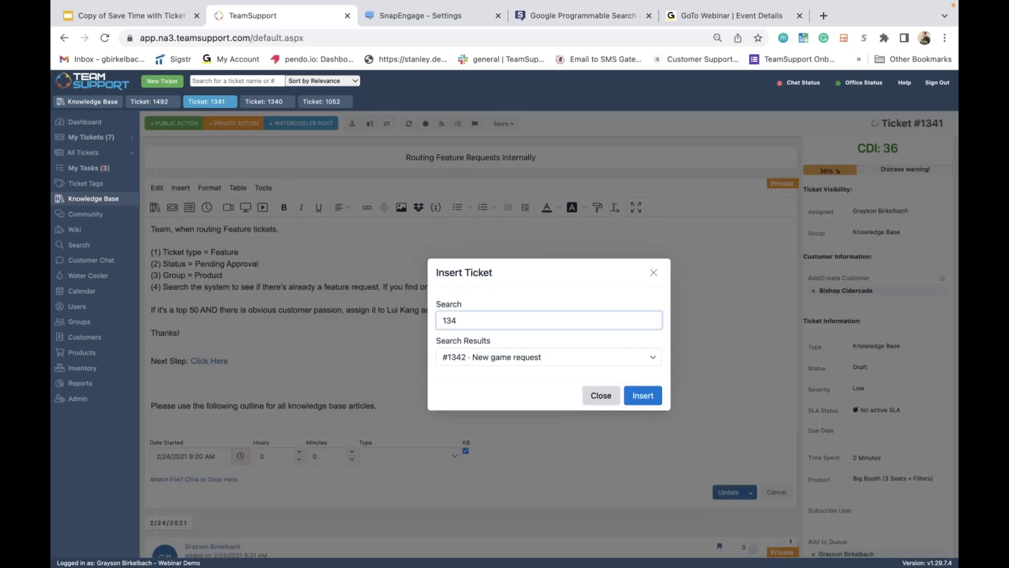
{"action": "type", "text": "0"}
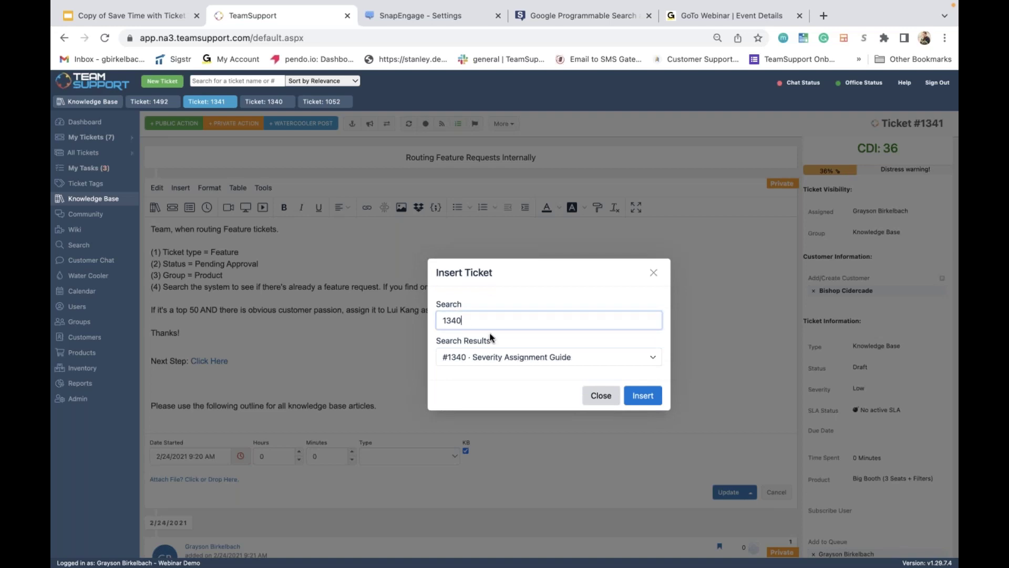
{"action": "left_click", "coordinate": [500, 357]}
{"action": "left_click", "coordinate": [633, 397]}
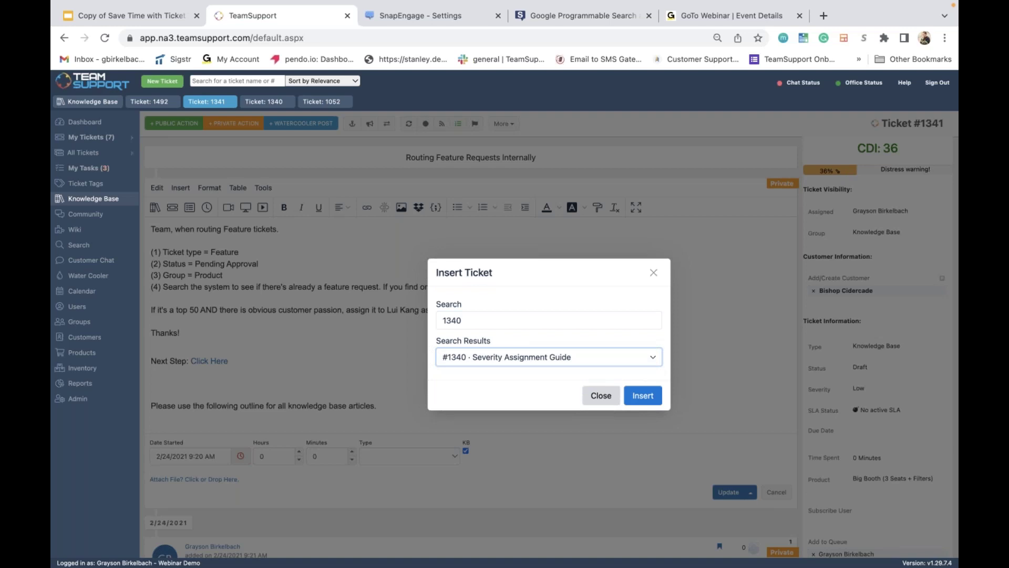
{"action": "left_click", "coordinate": [641, 397]}
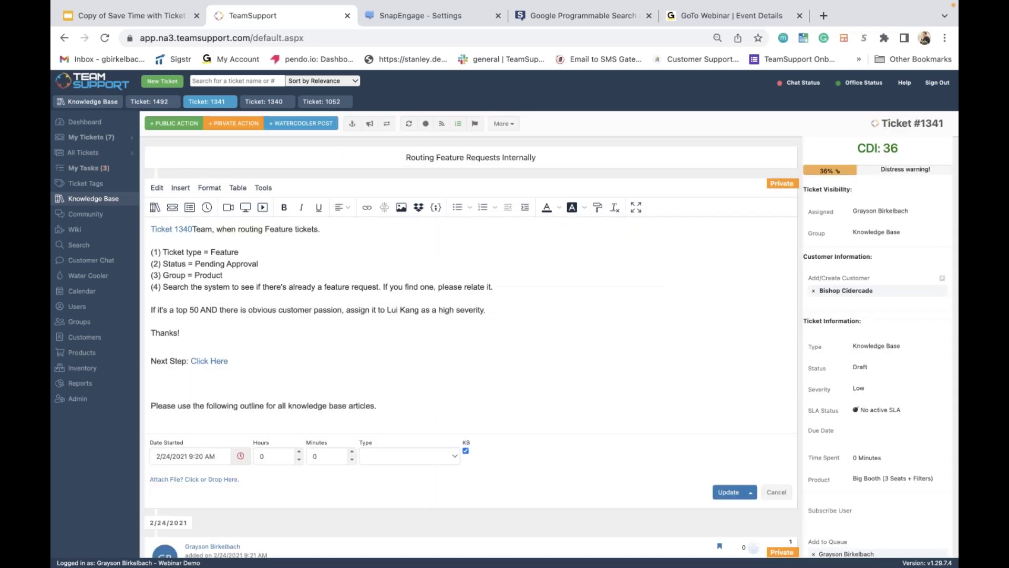
Inspect the URL, display text and target window of the Ticket 1340 link, leaving its settings as they are.
{"action": "left_click", "coordinate": [176, 230]}
{"action": "left_click", "coordinate": [366, 208]}
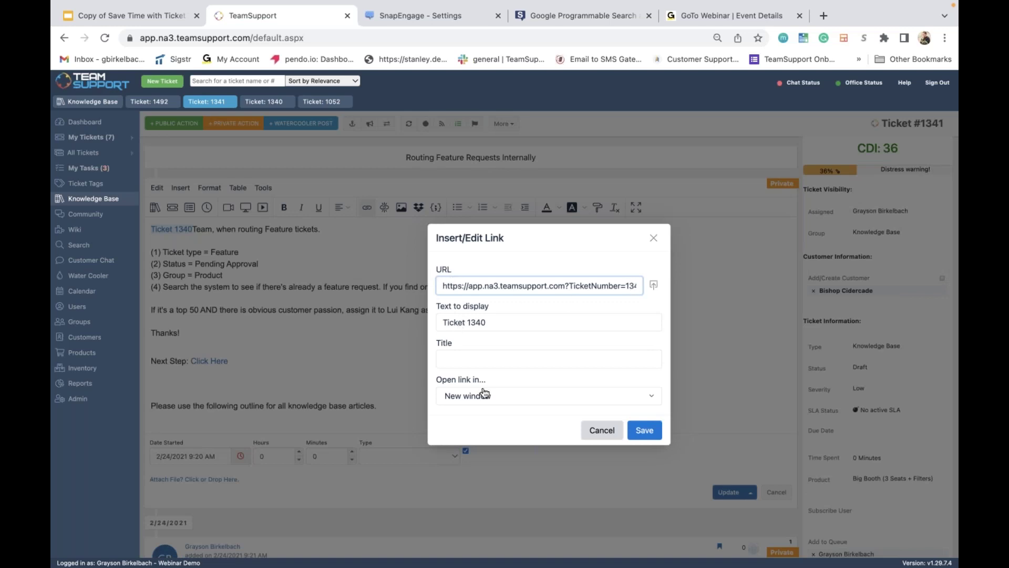
{"action": "left_click", "coordinate": [597, 429]}
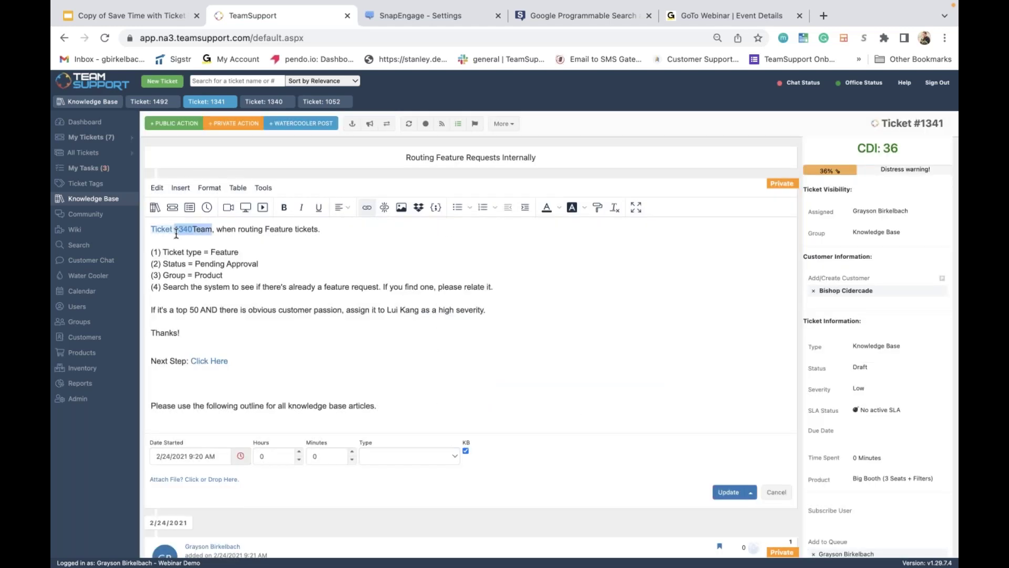
{"action": "triple_click", "coordinate": [179, 228]}
{"action": "left_click", "coordinate": [182, 220]}
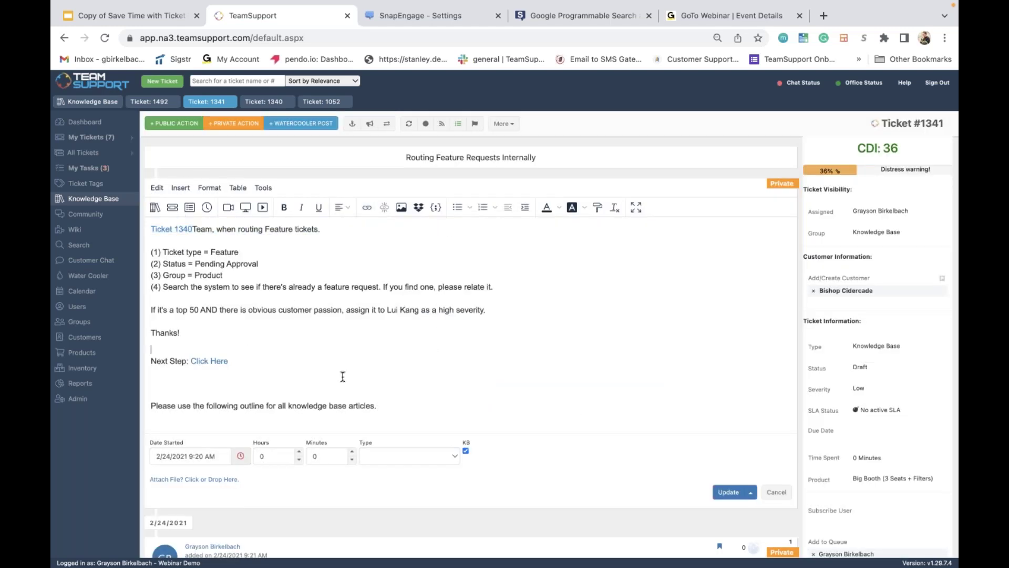
Save the edited article and follow its Next Step link to the Severity Assignment Guide ticket.
{"action": "left_click", "coordinate": [727, 493]}
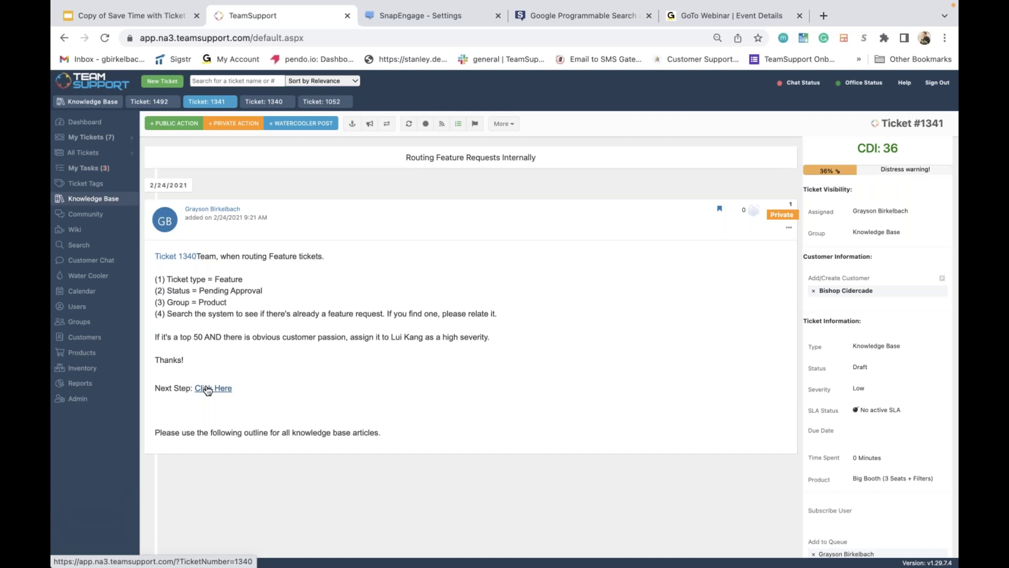
{"action": "left_click", "coordinate": [208, 390]}
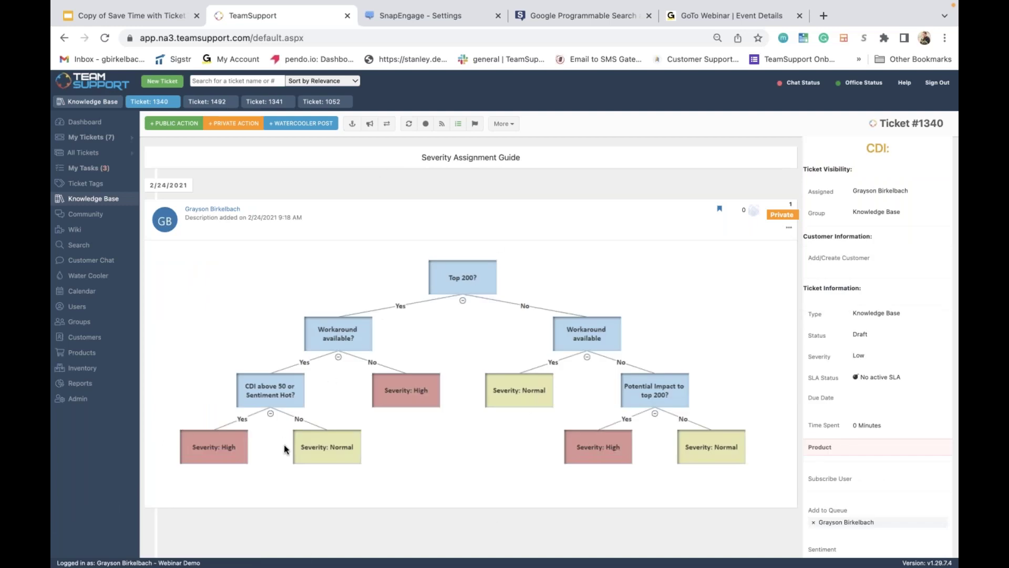
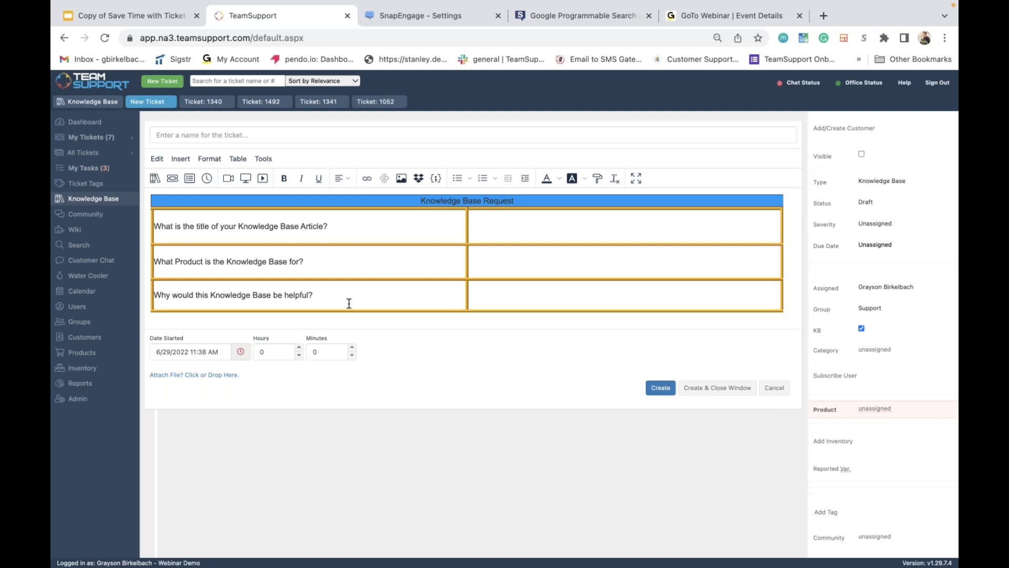
Examine the Knowledge Base Request template's answer cells in the new ticket, visit the Admin page, and return to the new ticket.
{"action": "left_click", "coordinate": [516, 226]}
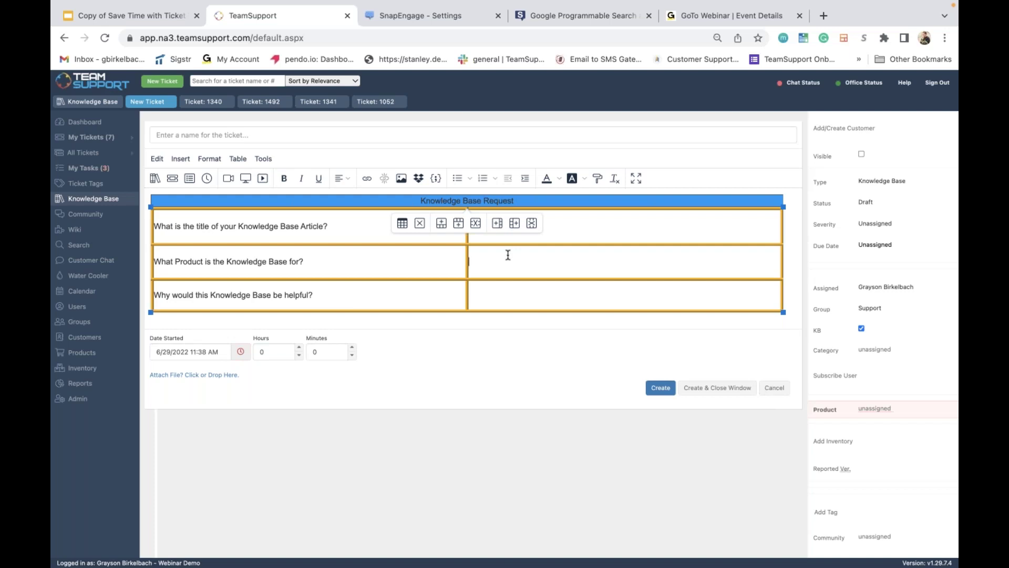
{"action": "left_click", "coordinate": [495, 284]}
{"action": "left_click", "coordinate": [462, 321]}
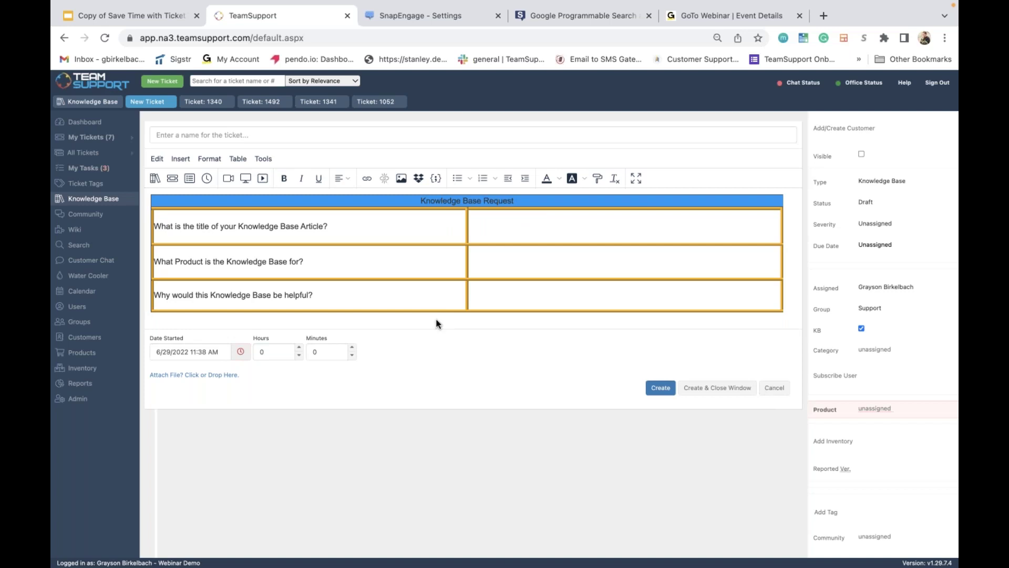
{"action": "left_click", "coordinate": [78, 399]}
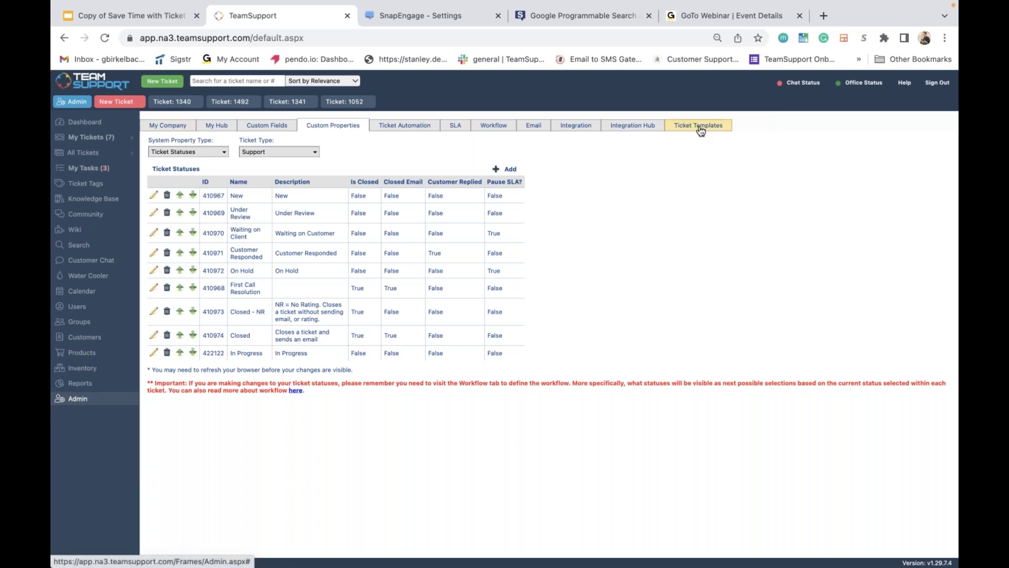
{"action": "left_click", "coordinate": [116, 101]}
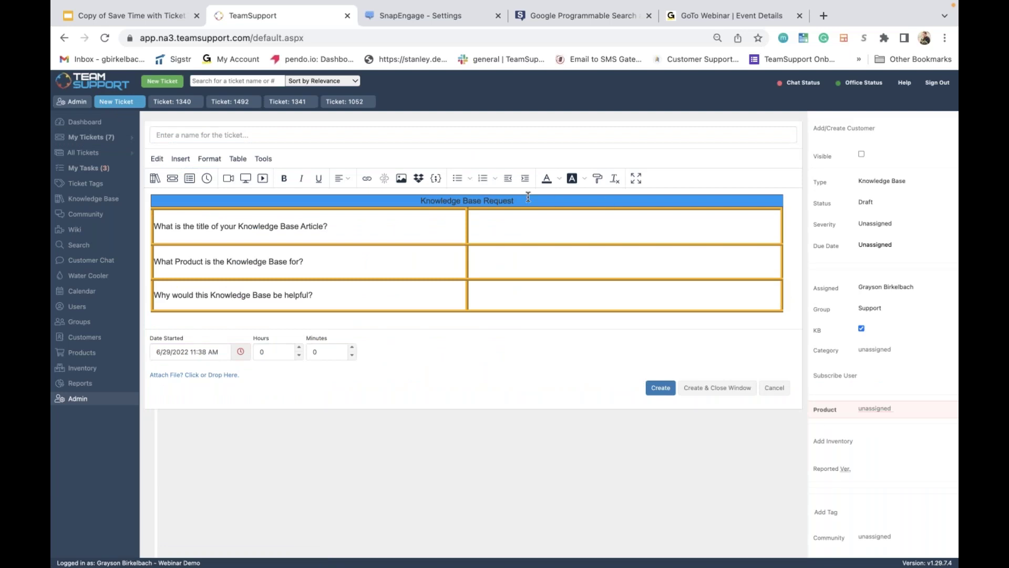
Discard the new Knowledge Base request ticket and look over the category list on the Knowledge Base page.
{"action": "left_click", "coordinate": [773, 387]}
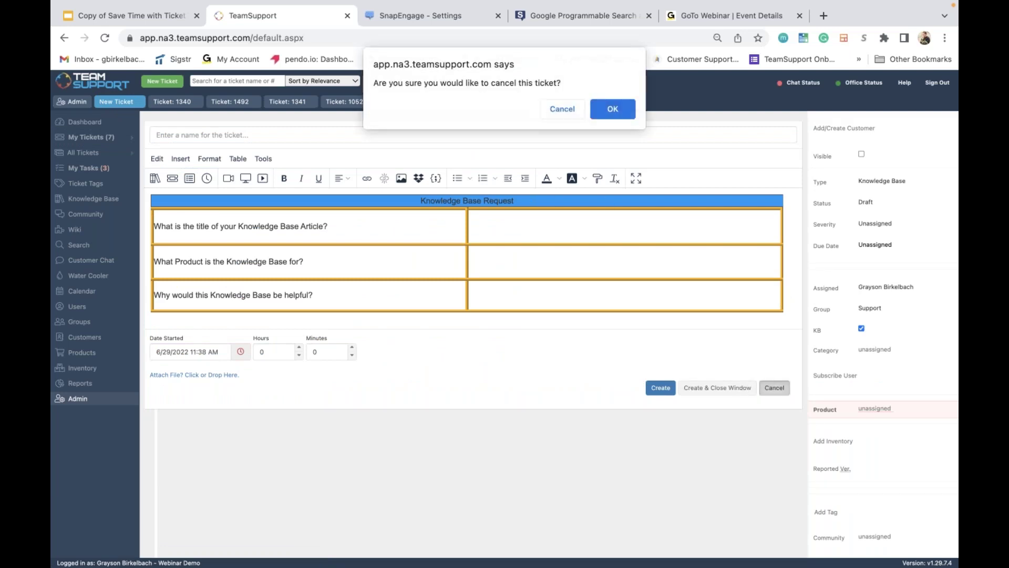
{"action": "left_click", "coordinate": [612, 105]}
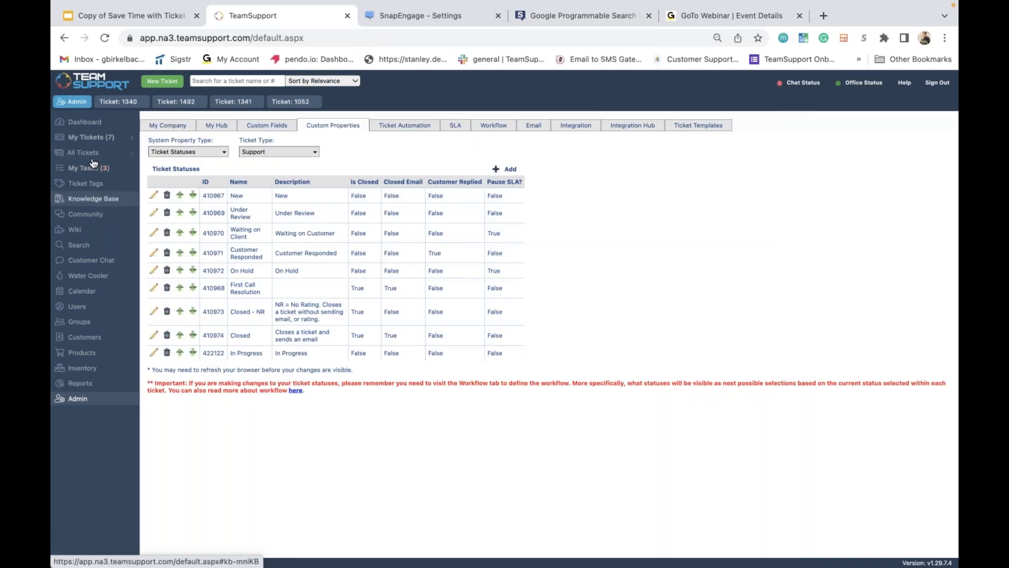
{"action": "left_click", "coordinate": [91, 200]}
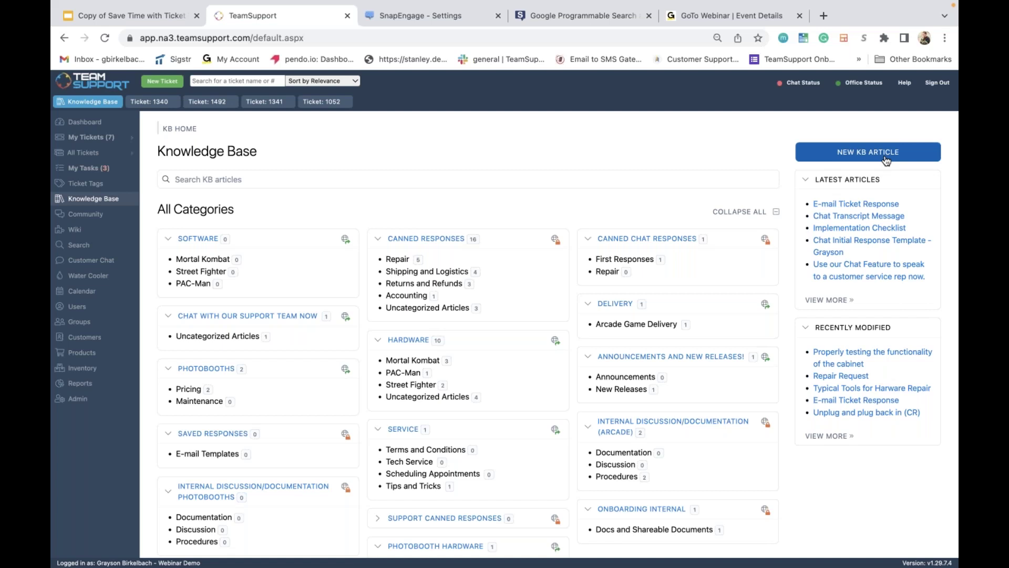
{"action": "scroll", "coordinate": [886, 160], "scroll_direction": "down", "scroll_amount": 2}
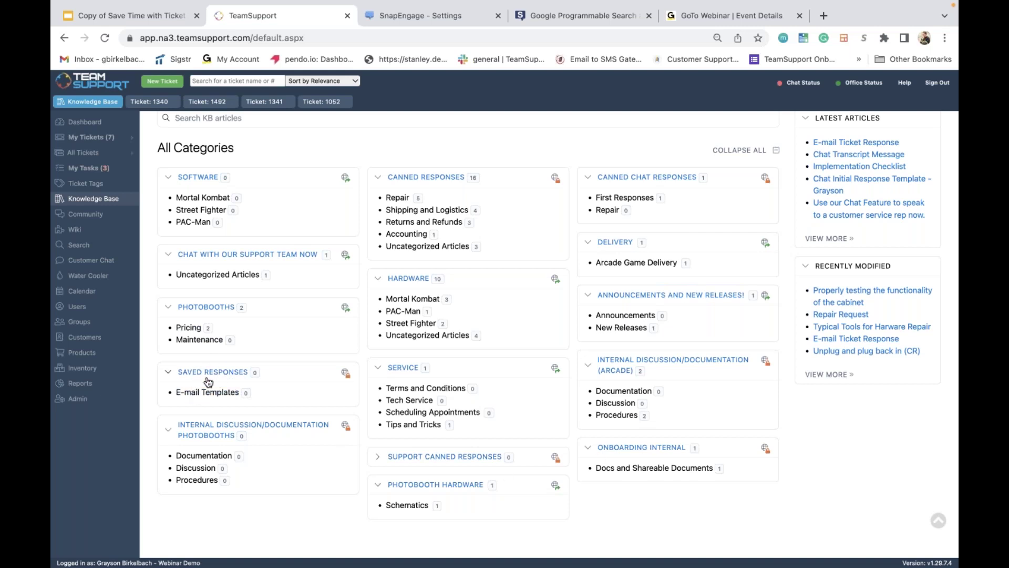
{"action": "scroll", "coordinate": [237, 399], "scroll_direction": "up", "scroll_amount": 2}
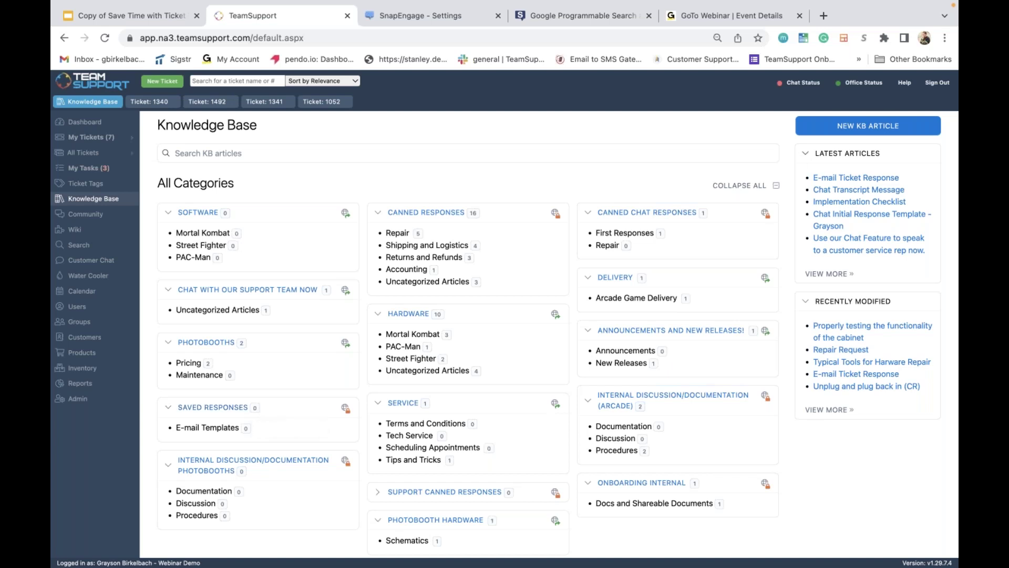
Start a new KB article and insert the full text of suggested solution #1491, Article Template, found by searching for "Template".
{"action": "left_click", "coordinate": [870, 129]}
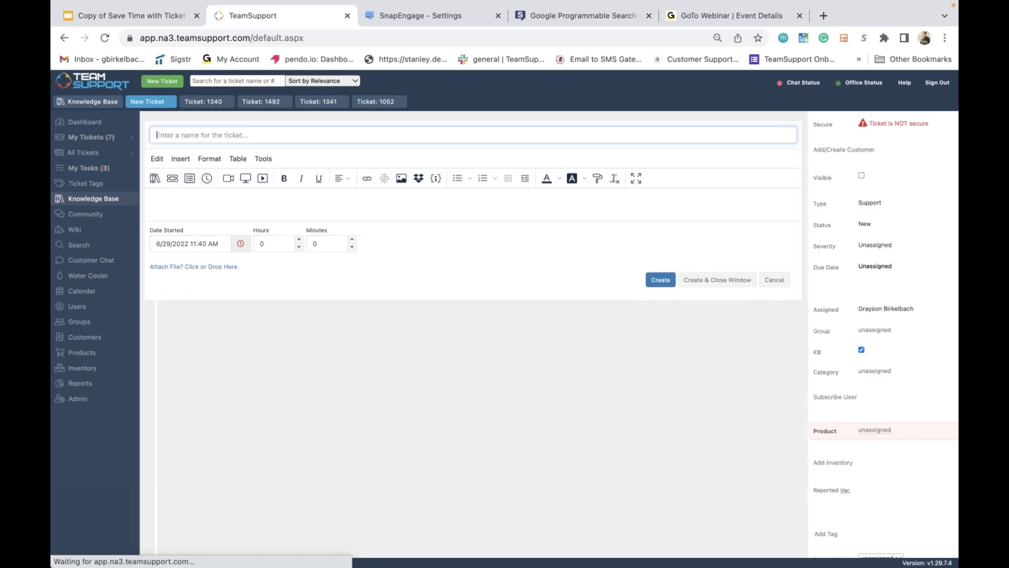
{"action": "left_click", "coordinate": [155, 180]}
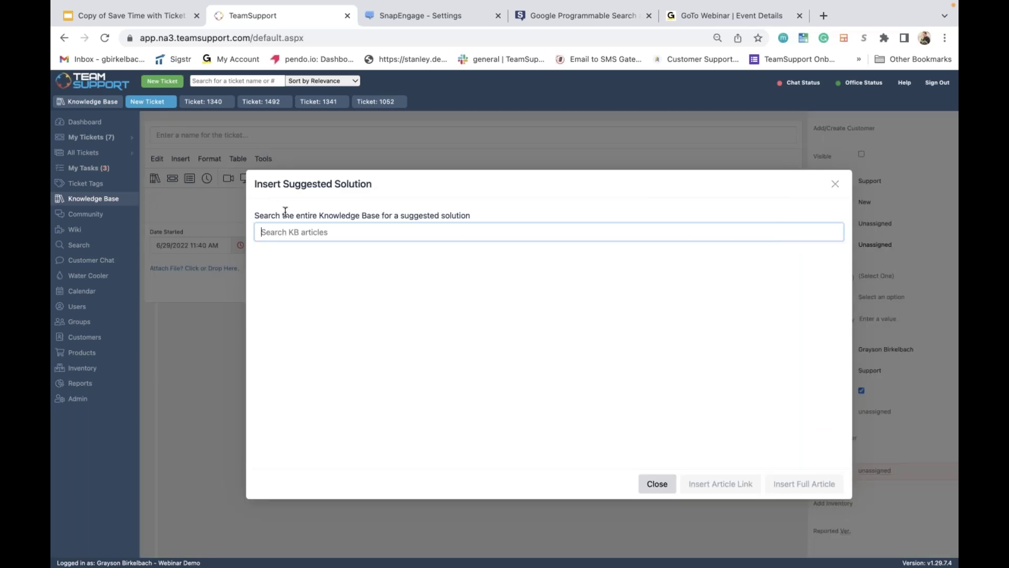
{"action": "type", "text": "Template"}
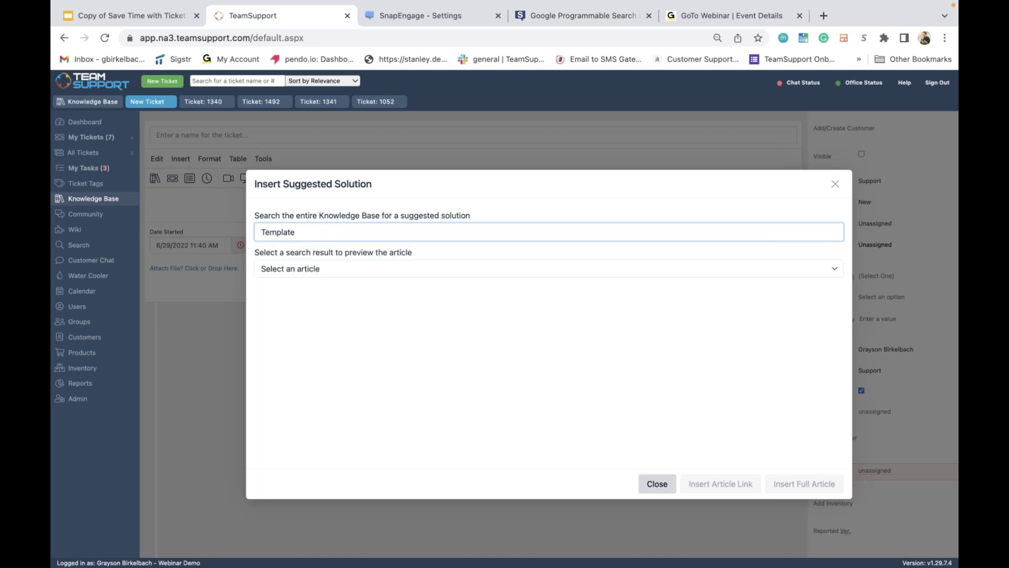
{"action": "left_click", "coordinate": [331, 268]}
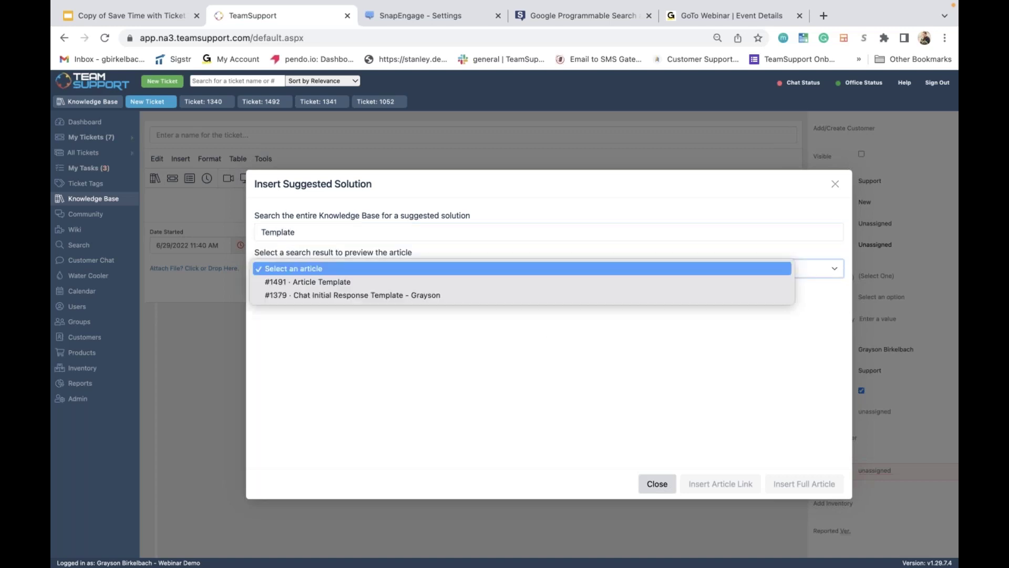
{"action": "left_click", "coordinate": [335, 287]}
{"action": "scroll", "coordinate": [446, 364], "scroll_direction": "down", "scroll_amount": 5}
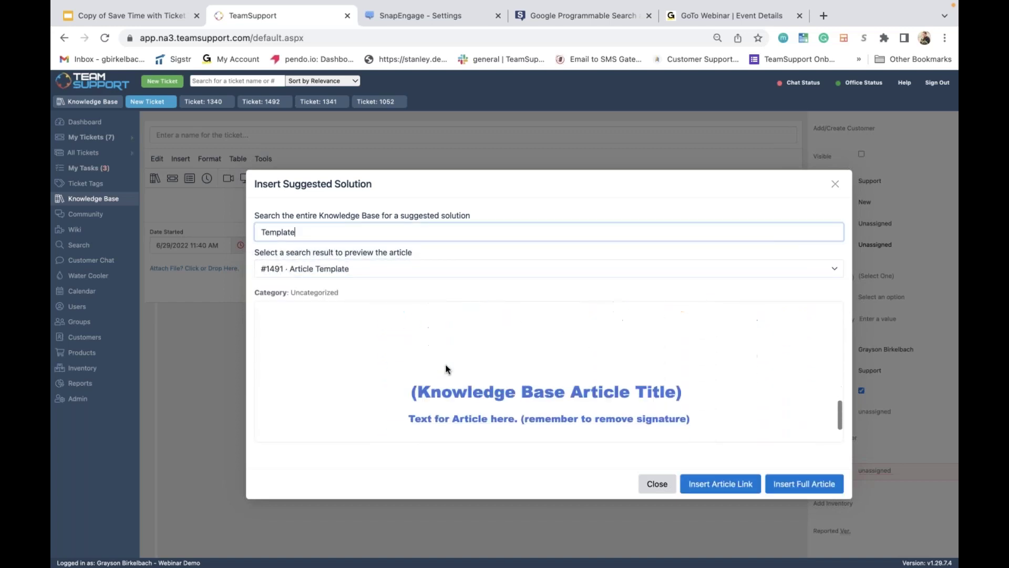
{"action": "left_click", "coordinate": [793, 487]}
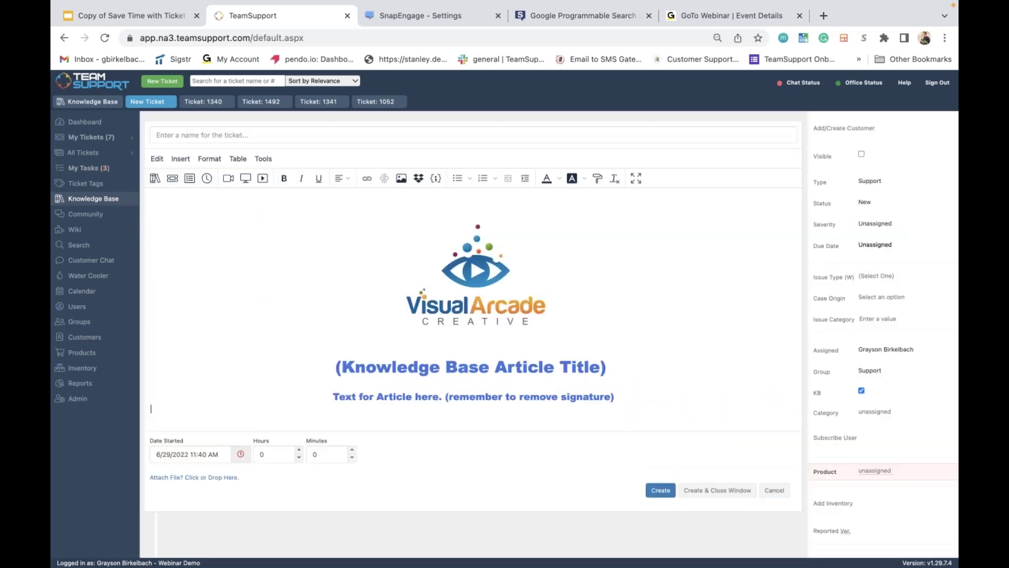
Examine the inserted template's logo, title placeholder and article text placeholder, and discard the new ticket without creating it.
{"action": "scroll", "coordinate": [398, 220], "scroll_direction": "down", "scroll_amount": 1}
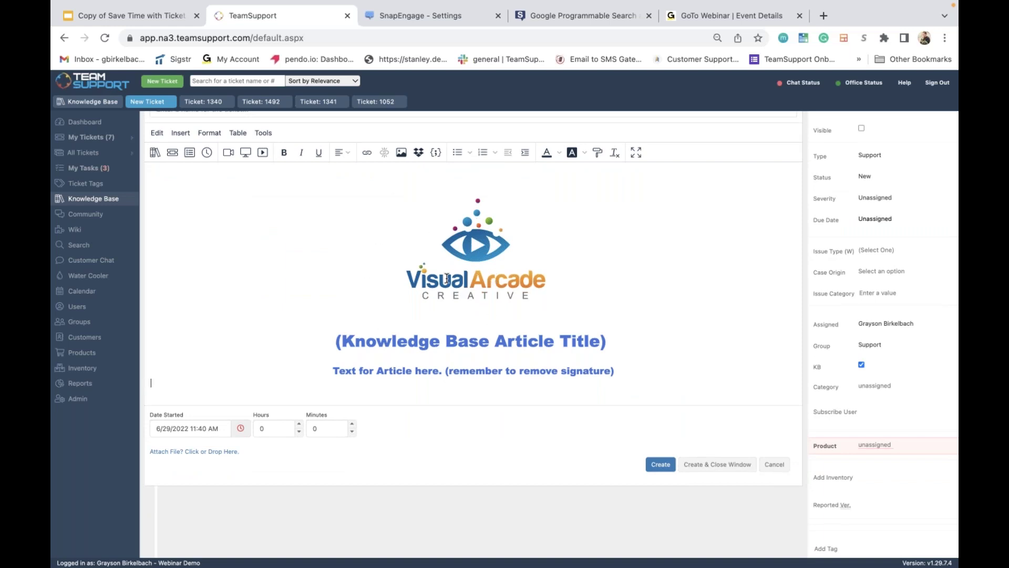
{"action": "scroll", "coordinate": [368, 328], "scroll_direction": "down", "scroll_amount": 1}
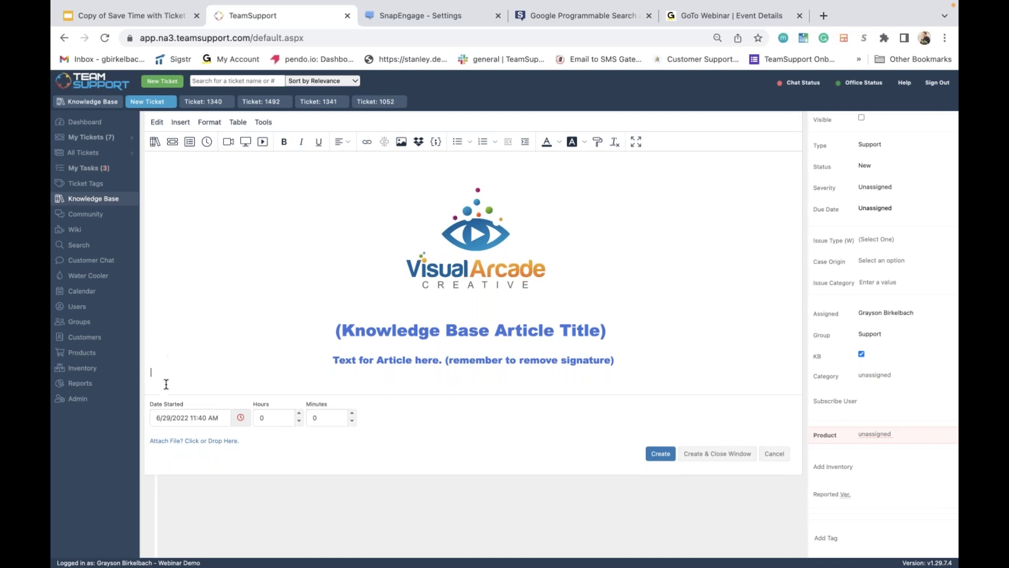
{"action": "scroll", "coordinate": [158, 363], "scroll_direction": "down", "scroll_amount": 1}
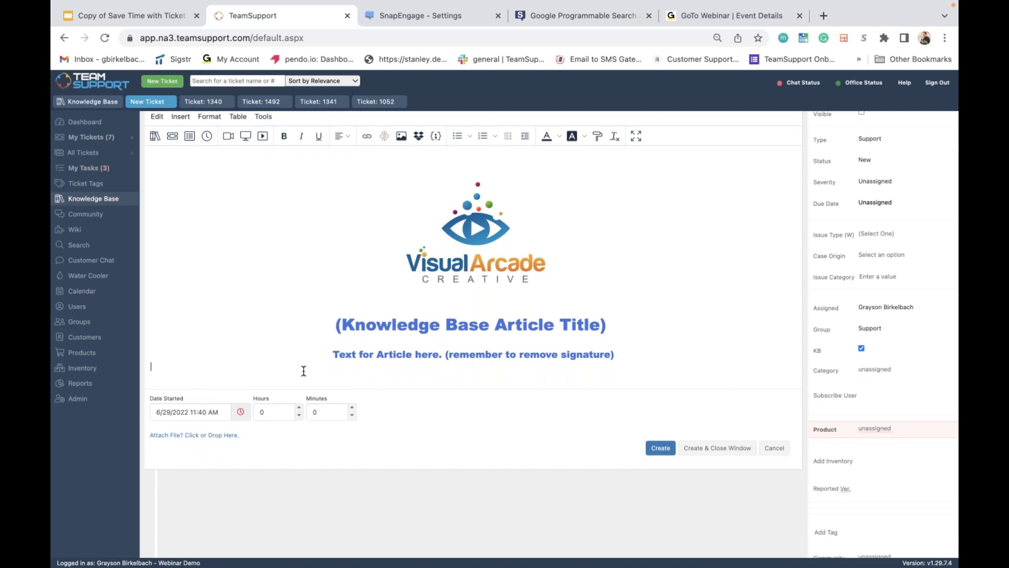
{"action": "left_click", "coordinate": [209, 372]}
{"action": "scroll", "coordinate": [221, 376], "scroll_direction": "down", "scroll_amount": 1}
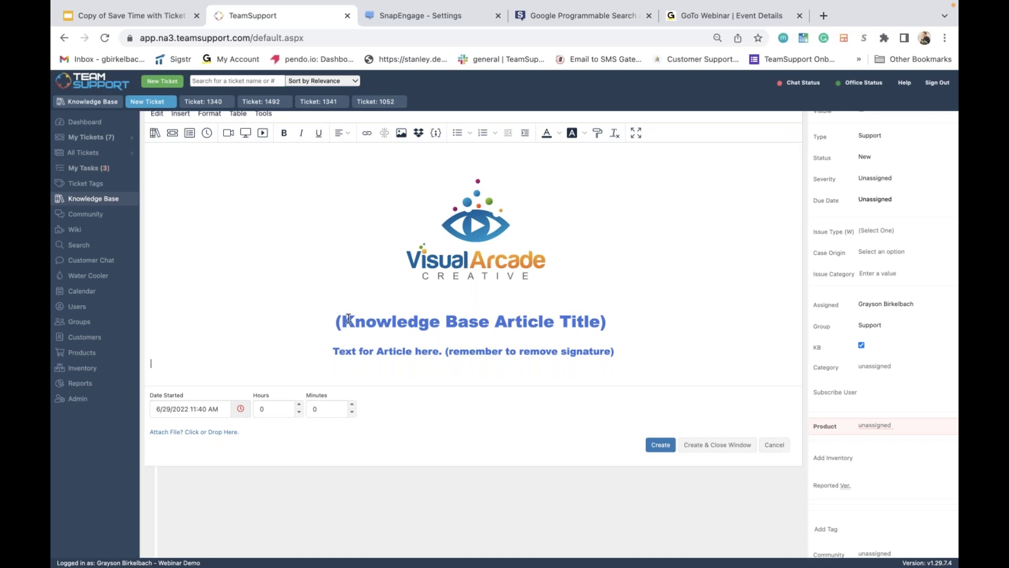
{"action": "scroll", "coordinate": [615, 323], "scroll_direction": "up", "scroll_amount": 1}
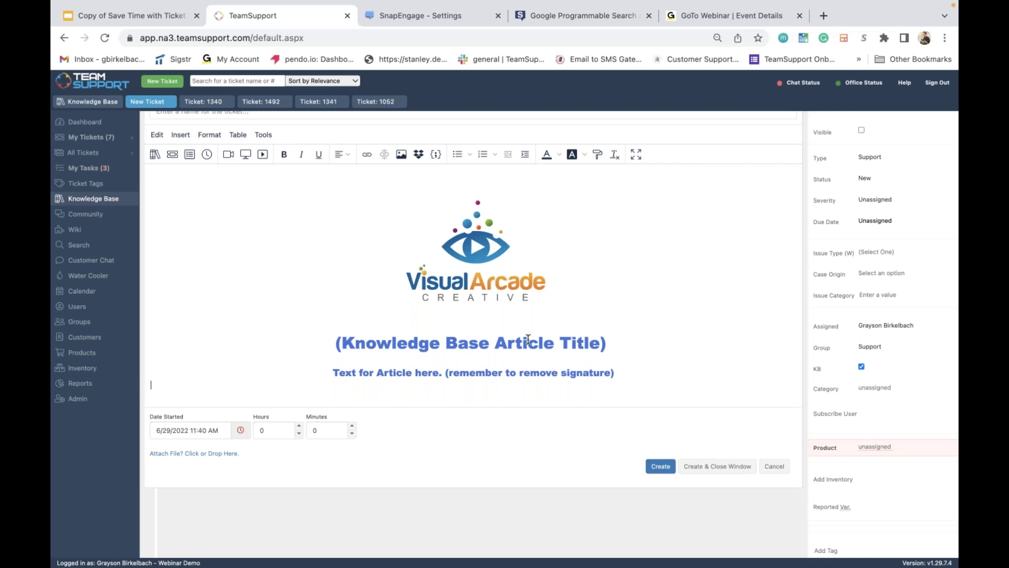
{"action": "scroll", "coordinate": [526, 315], "scroll_direction": "down", "scroll_amount": 1}
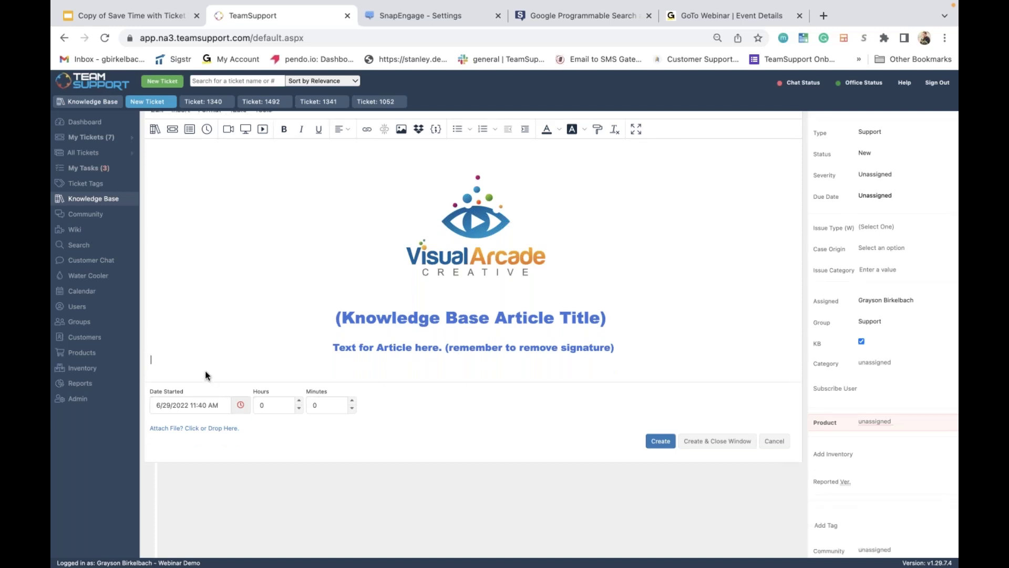
{"action": "left_click", "coordinate": [397, 358]}
{"action": "scroll", "coordinate": [461, 270], "scroll_direction": "up", "scroll_amount": 2}
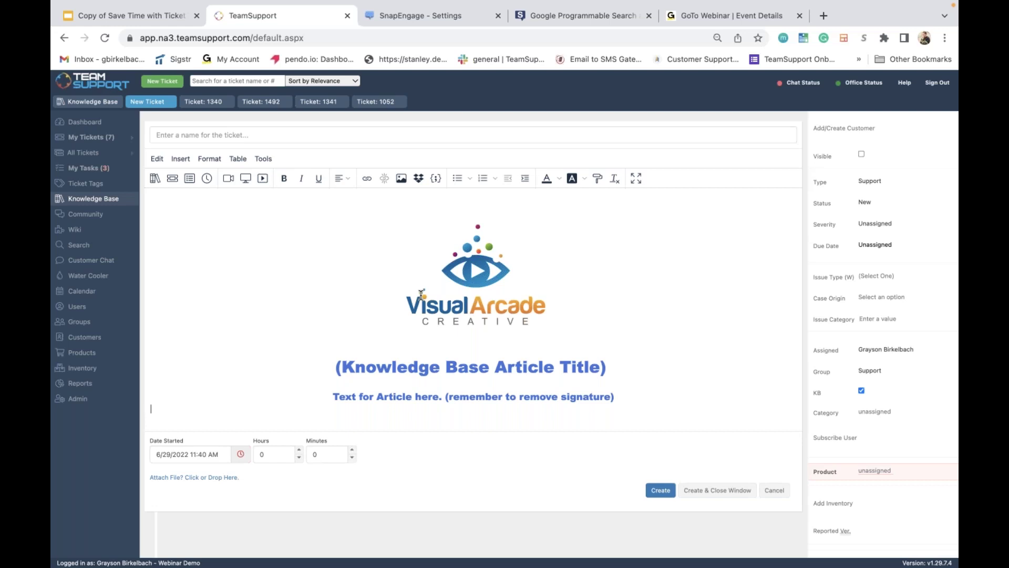
{"action": "left_click", "coordinate": [773, 490]}
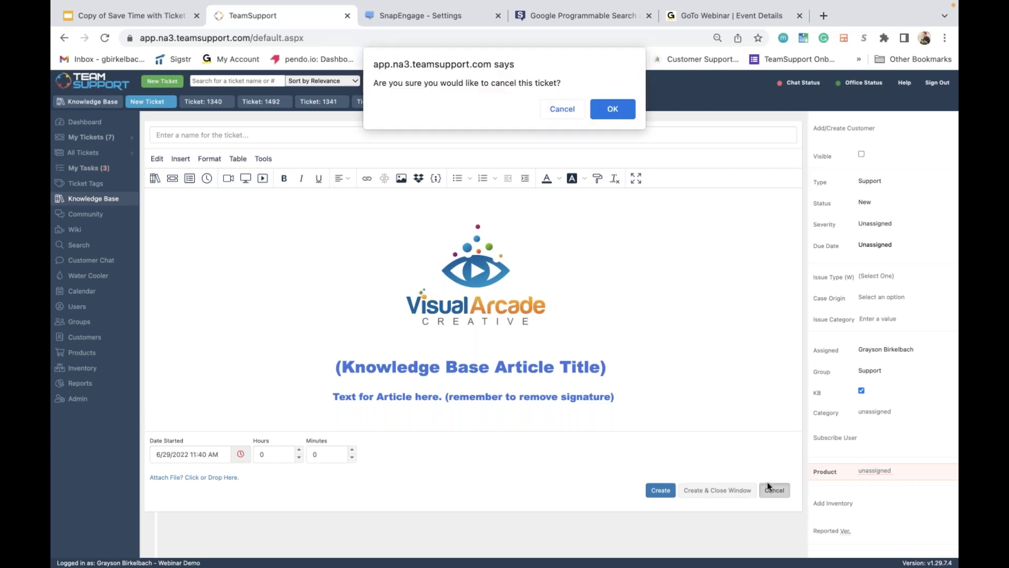
{"action": "left_click", "coordinate": [608, 113]}
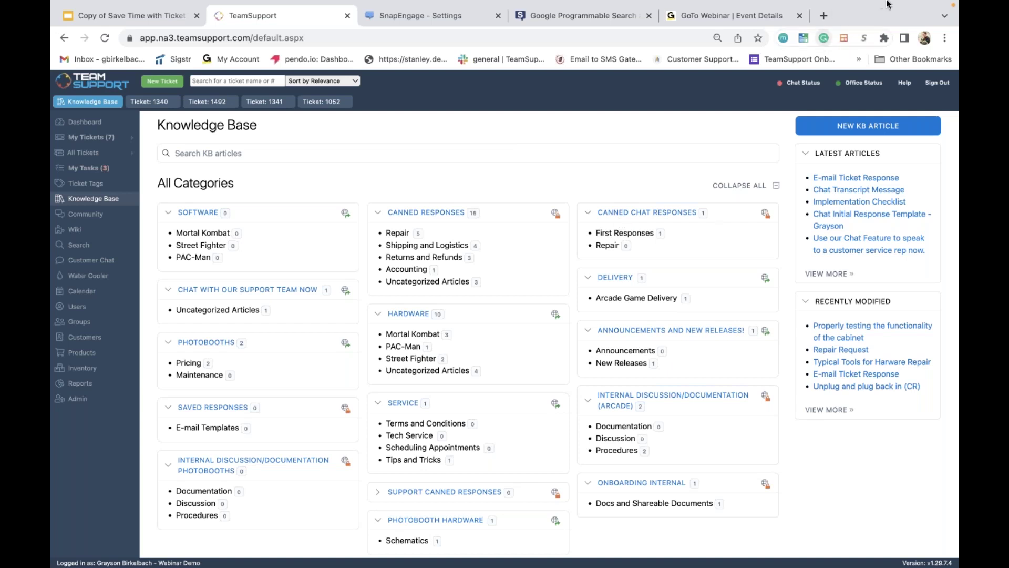
Visit the Customer Chat page and view the hub's Knowledge Base category settings in Admin.
{"action": "mouse_move", "coordinate": [823, 1]}
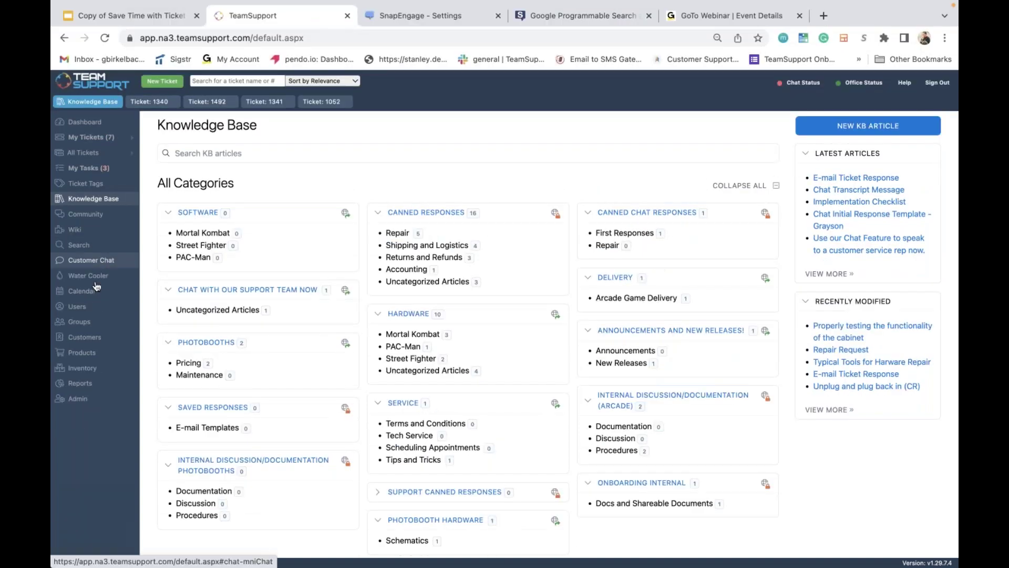
{"action": "left_click", "coordinate": [108, 268]}
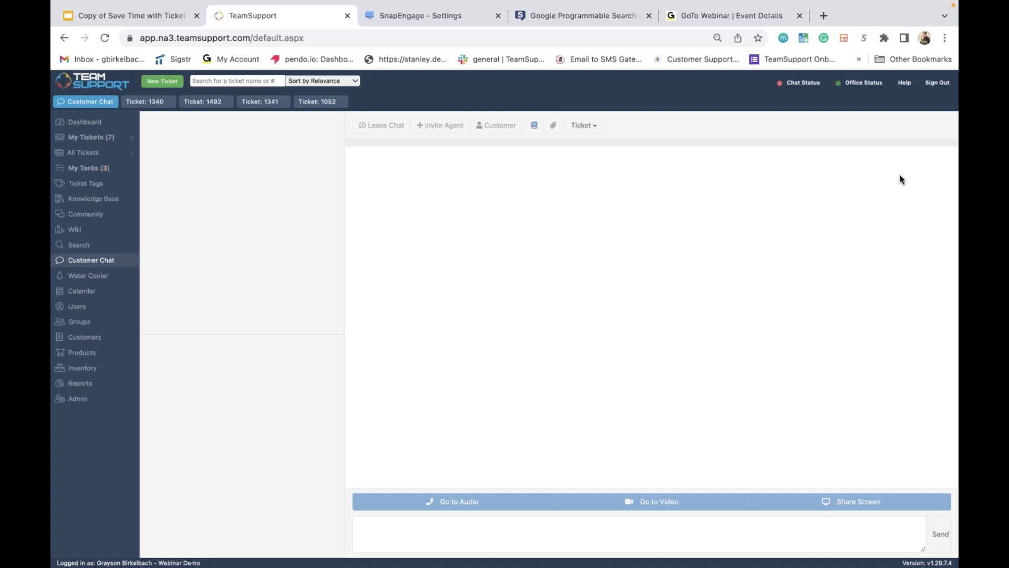
{"action": "left_click", "coordinate": [101, 401]}
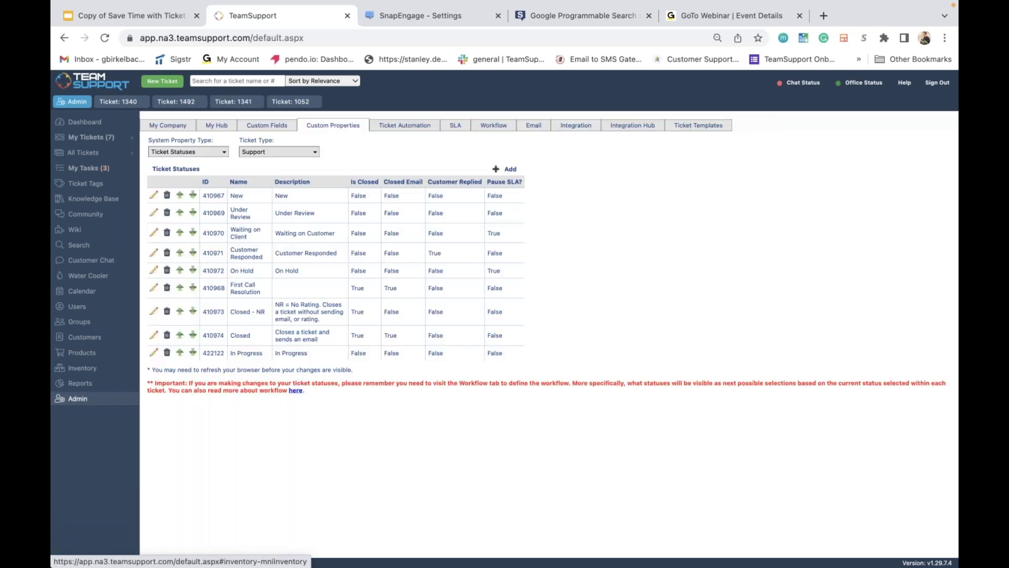
{"action": "left_click", "coordinate": [214, 126]}
{"action": "left_click", "coordinate": [220, 153]}
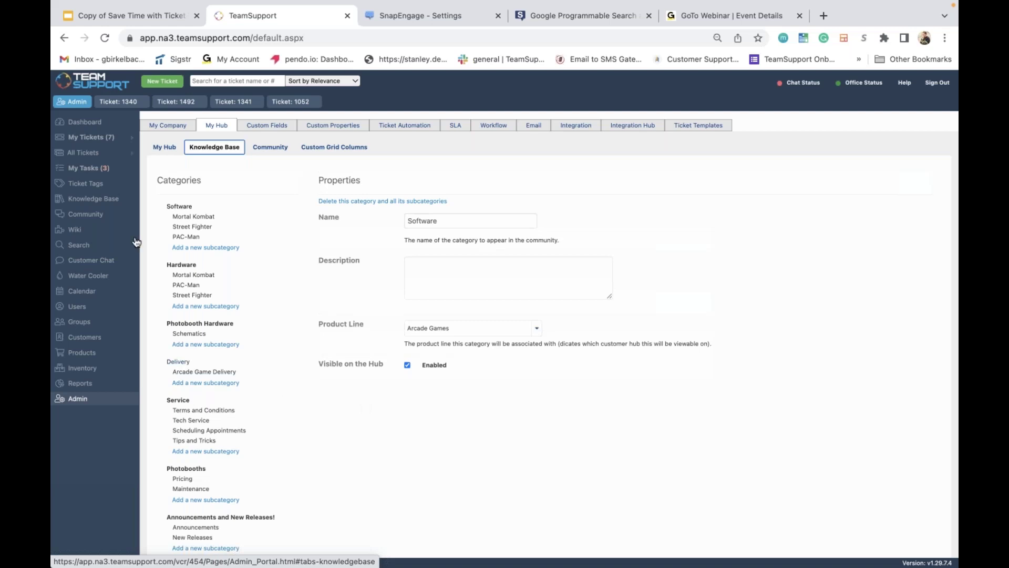
Start a new KB article with the ticket type Knowledge Base to show its request template, and discard the ticket.
{"action": "left_click", "coordinate": [108, 198]}
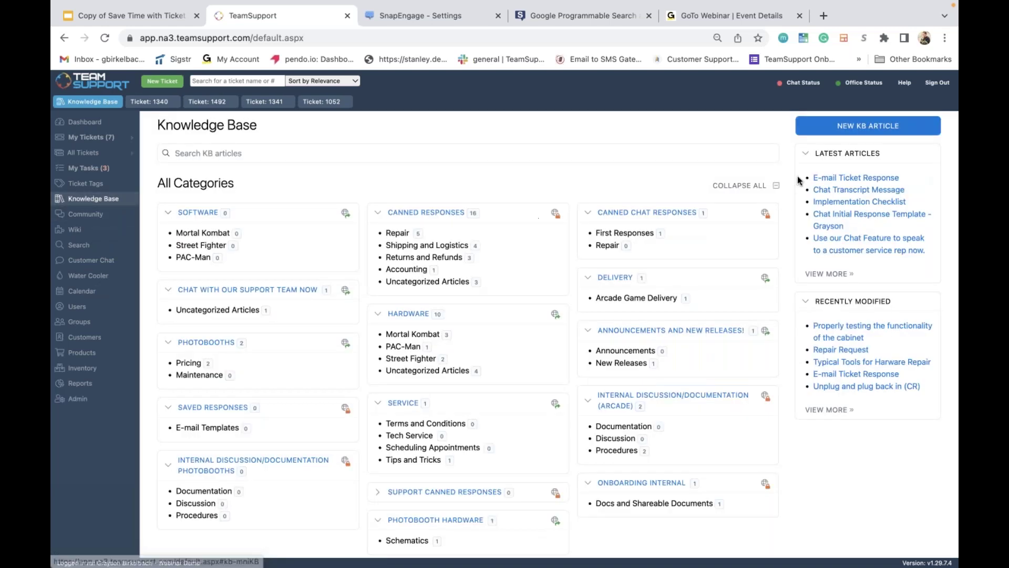
{"action": "left_click", "coordinate": [826, 129]}
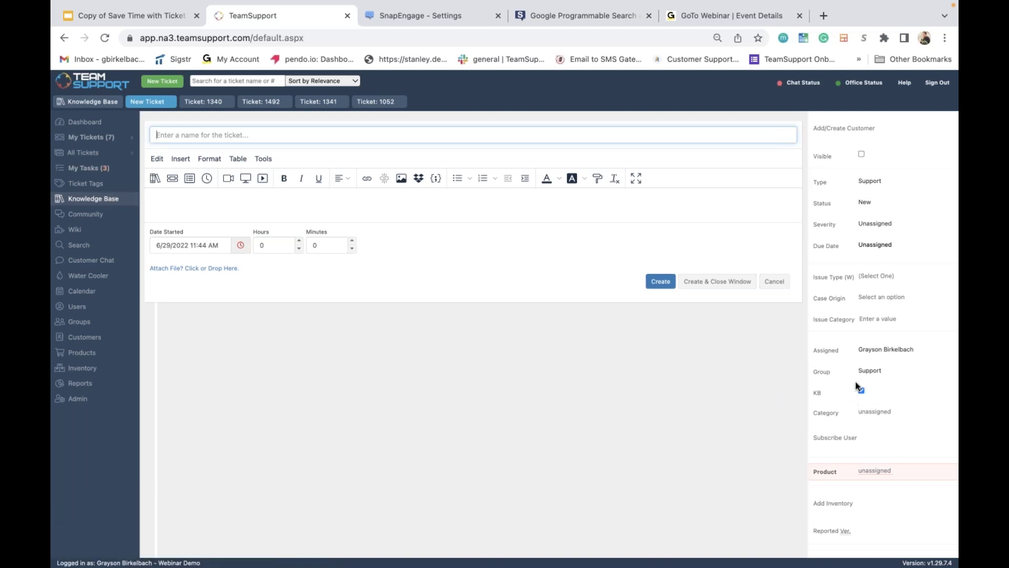
{"action": "left_click", "coordinate": [870, 181]}
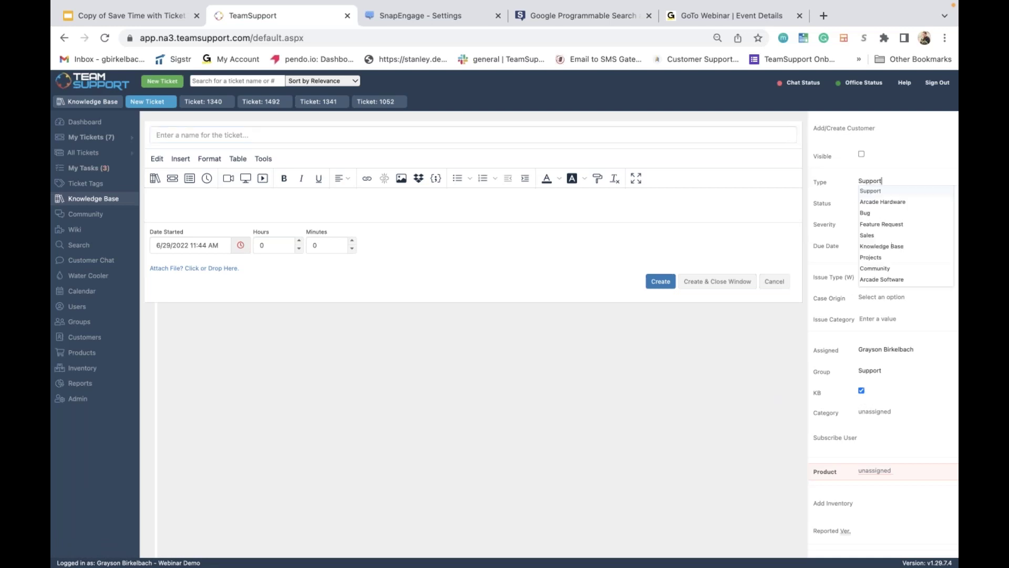
{"action": "left_click", "coordinate": [902, 247]}
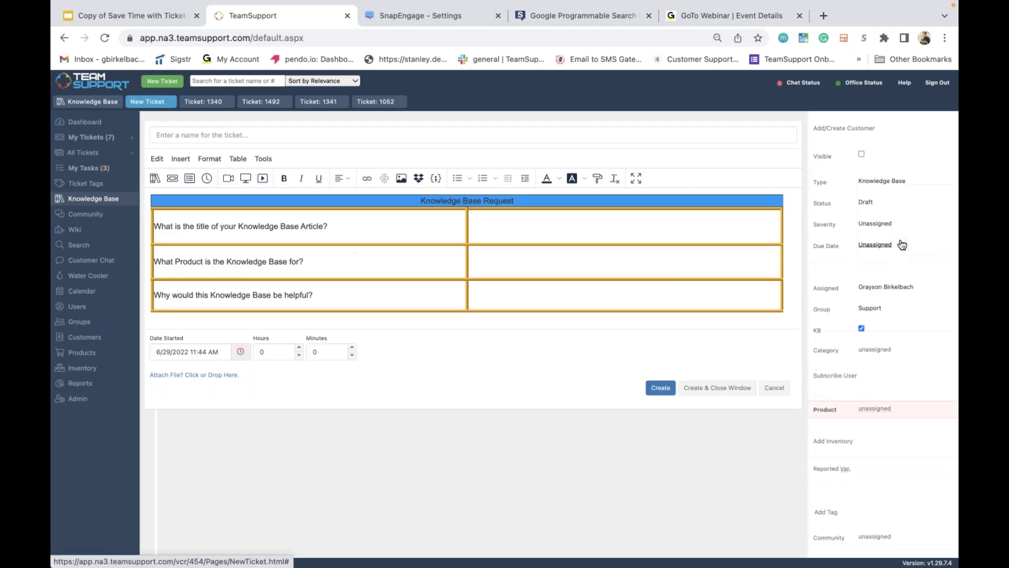
{"action": "left_click", "coordinate": [872, 182]}
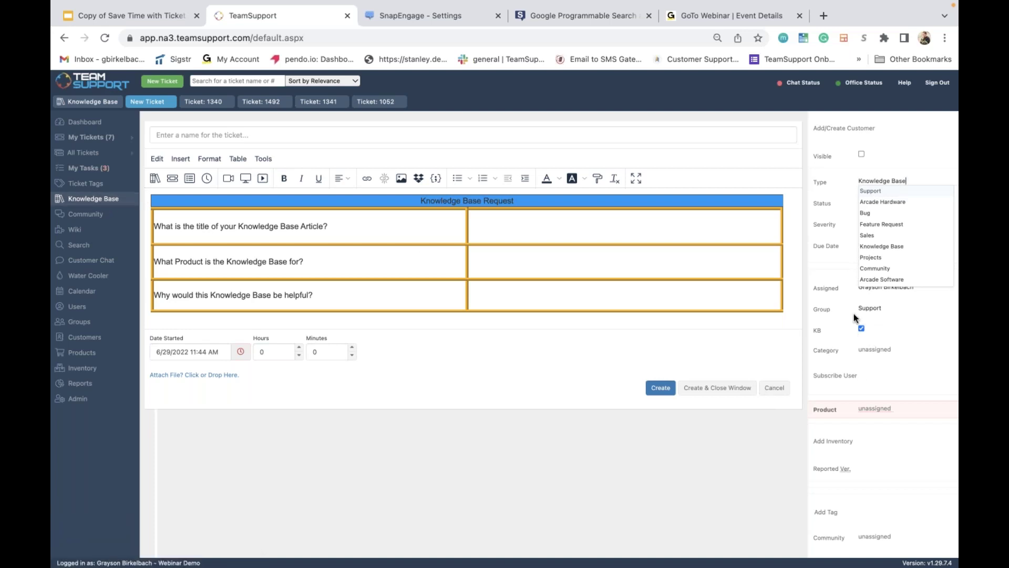
{"action": "left_click", "coordinate": [774, 387]}
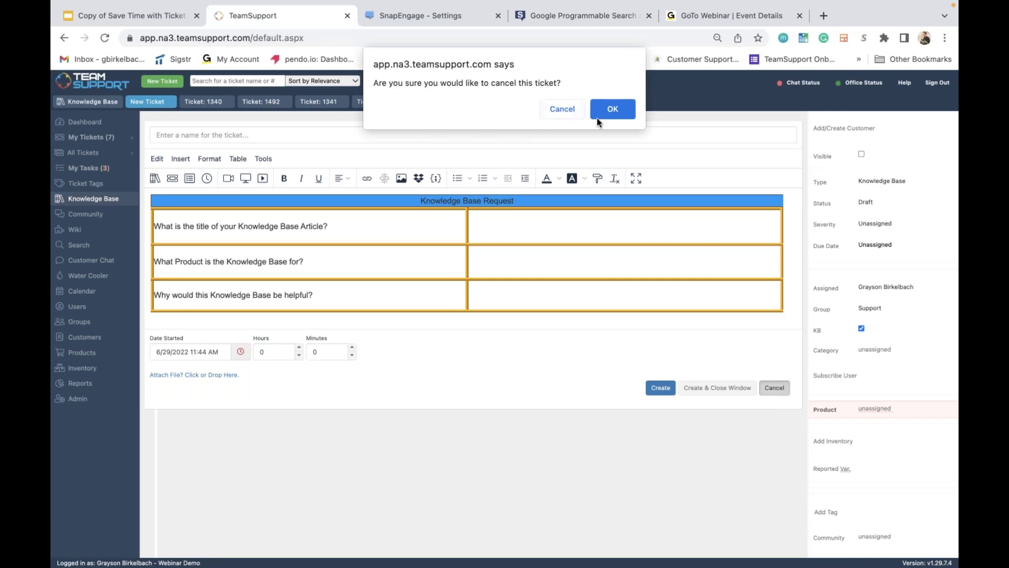
{"action": "left_click", "coordinate": [623, 112]}
Start and discard a blank new ticket, and open the Wiki.
{"action": "left_click", "coordinate": [211, 103]}
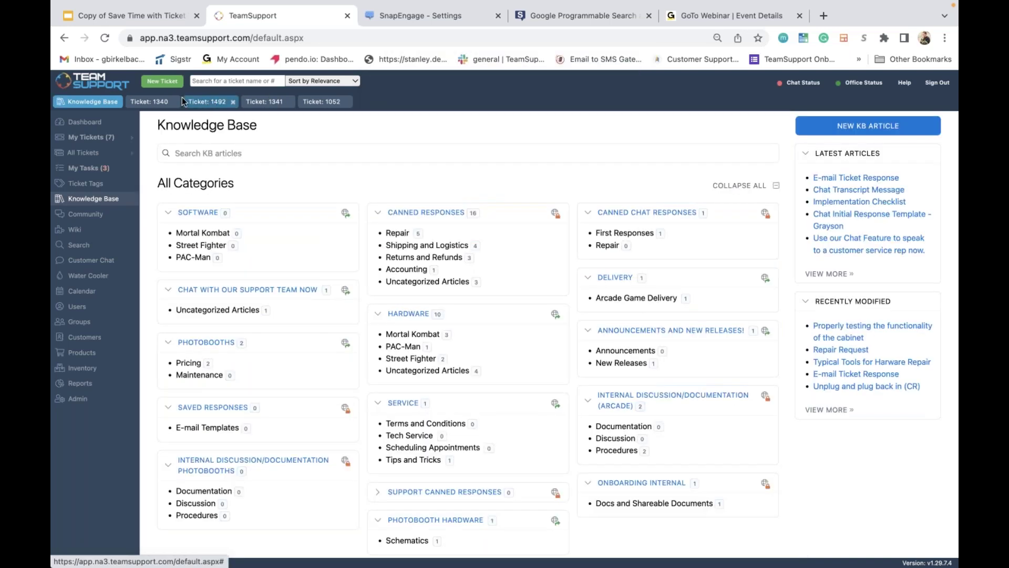
{"action": "left_click", "coordinate": [170, 82]}
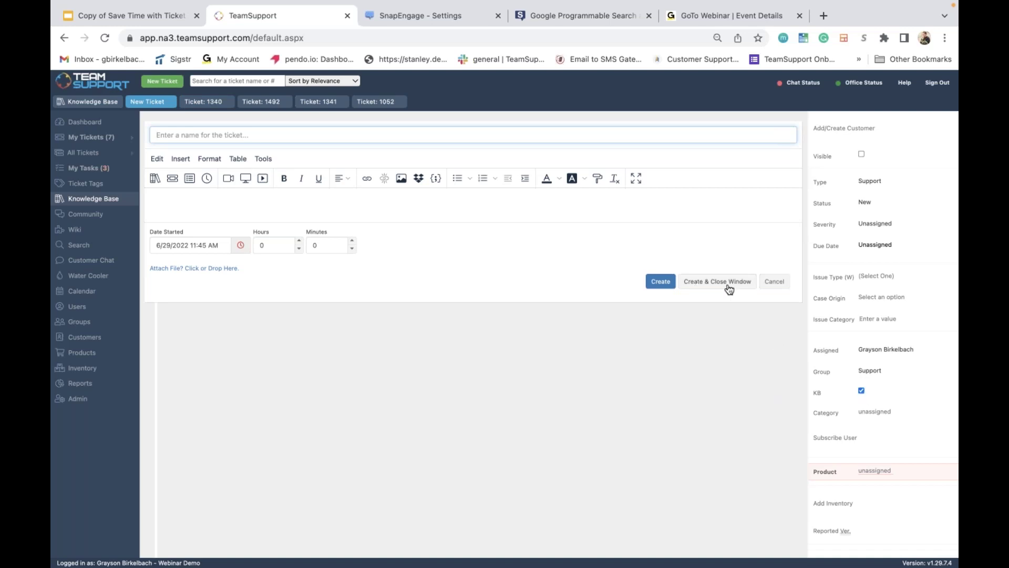
{"action": "left_click", "coordinate": [775, 282]}
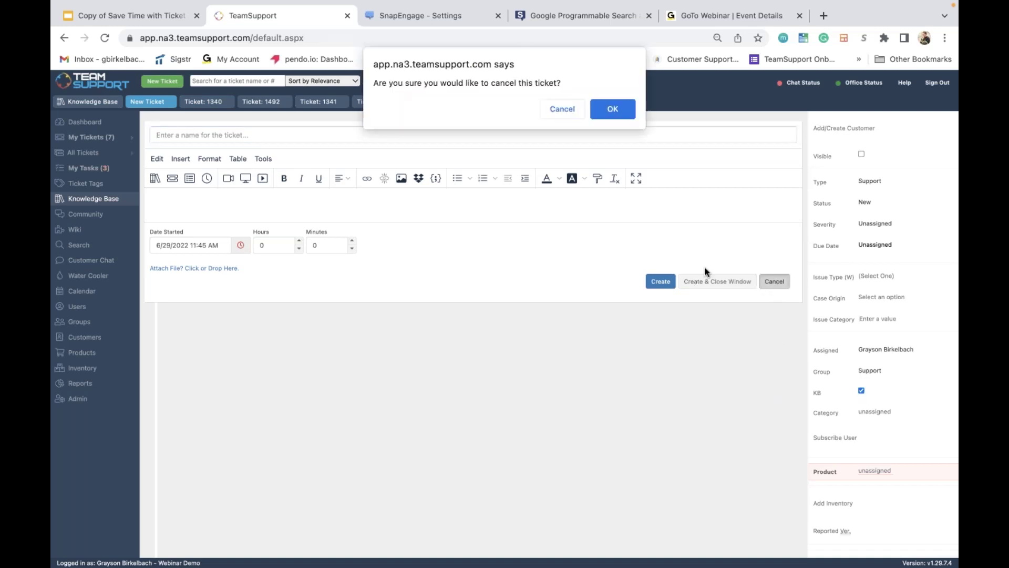
{"action": "left_click", "coordinate": [620, 115]}
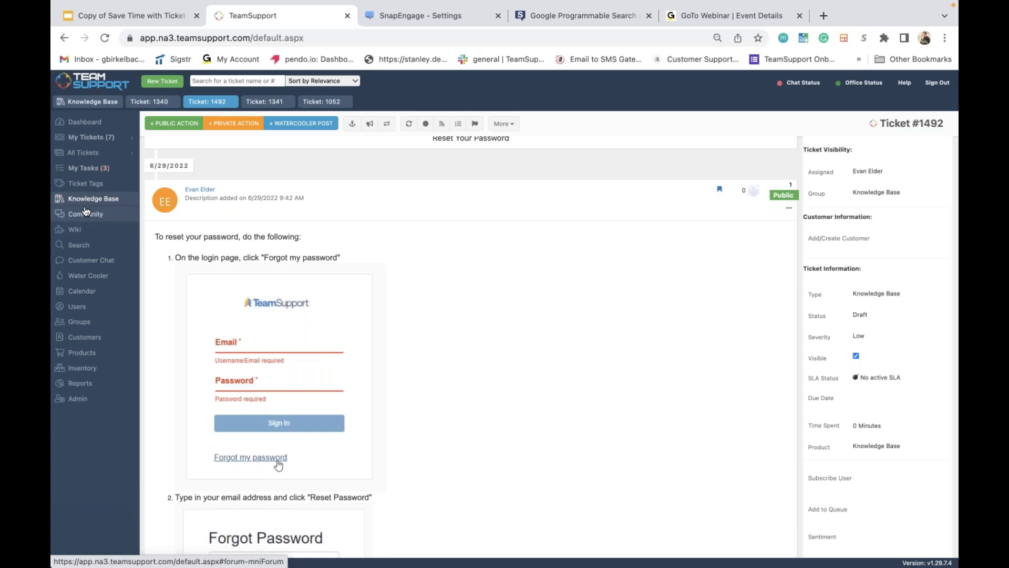
{"action": "left_click", "coordinate": [79, 229]}
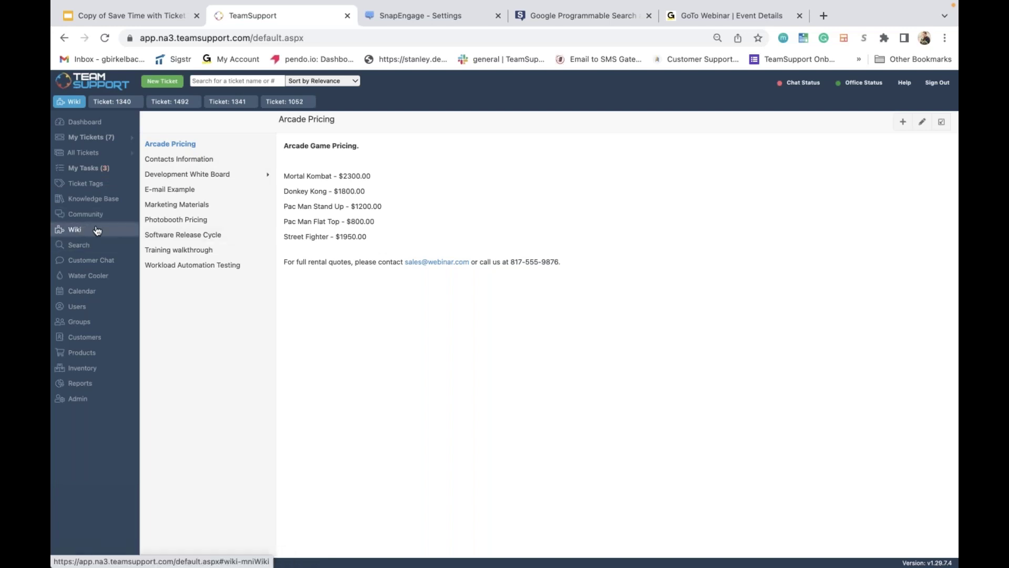
Show the article search field on the Knowledge Base home page, and return to the Wiki.
{"action": "left_click", "coordinate": [89, 200]}
{"action": "left_click", "coordinate": [223, 155]}
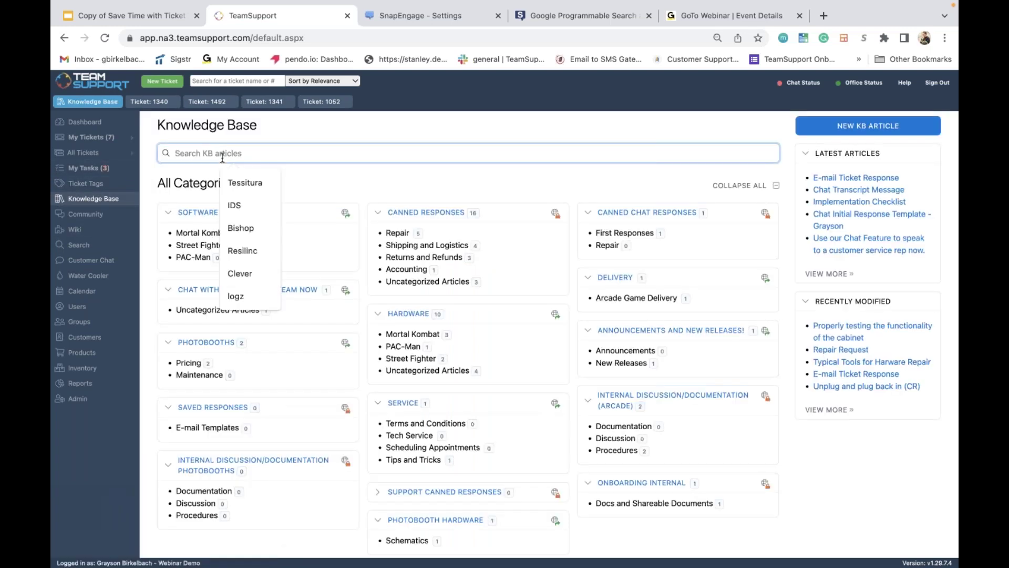
{"action": "left_click", "coordinate": [315, 135]}
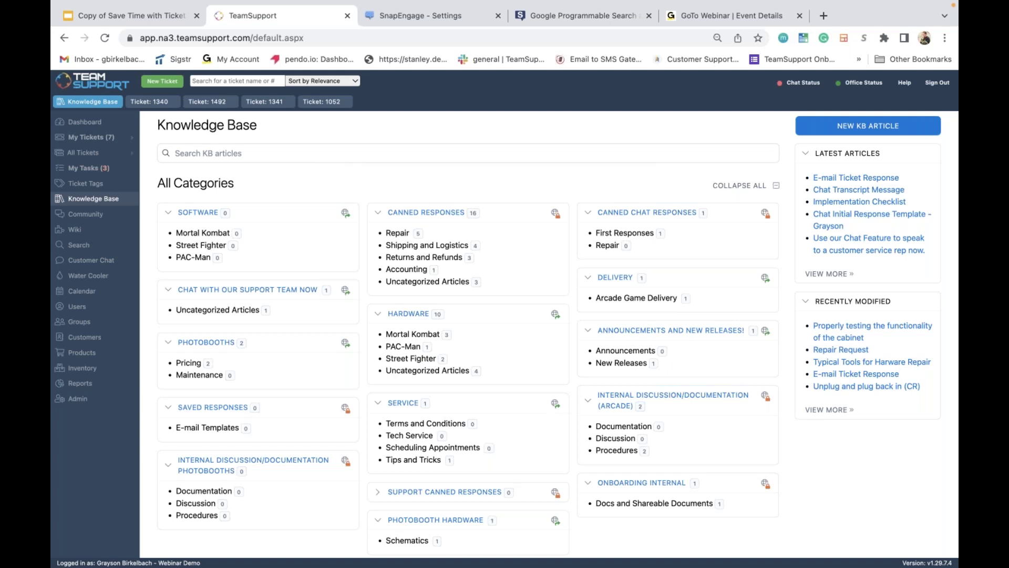
{"action": "left_click", "coordinate": [75, 229]}
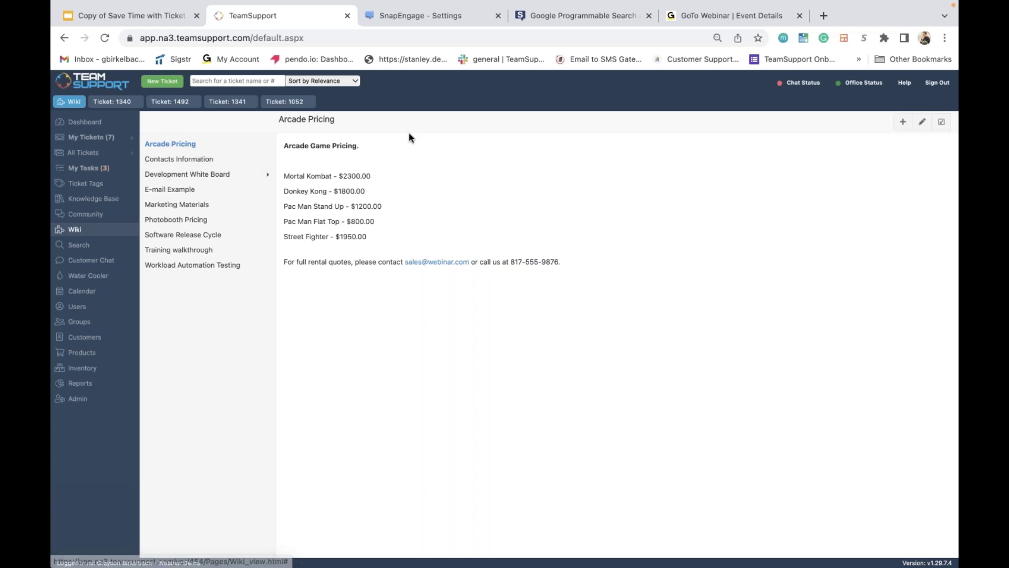
View the Wiki's Development White Board, its Mortal Kombat Freezing V.4.1 sub-article and the nested 3rd Level Donkey Kong Project checklist.
{"action": "left_click", "coordinate": [207, 164]}
{"action": "left_click", "coordinate": [199, 175]}
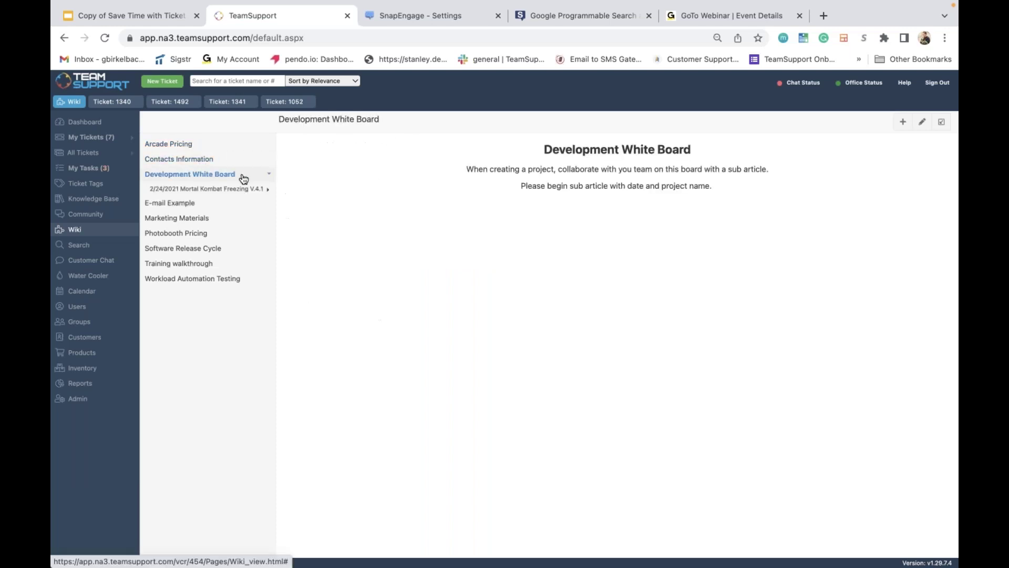
{"action": "left_click", "coordinate": [268, 193]}
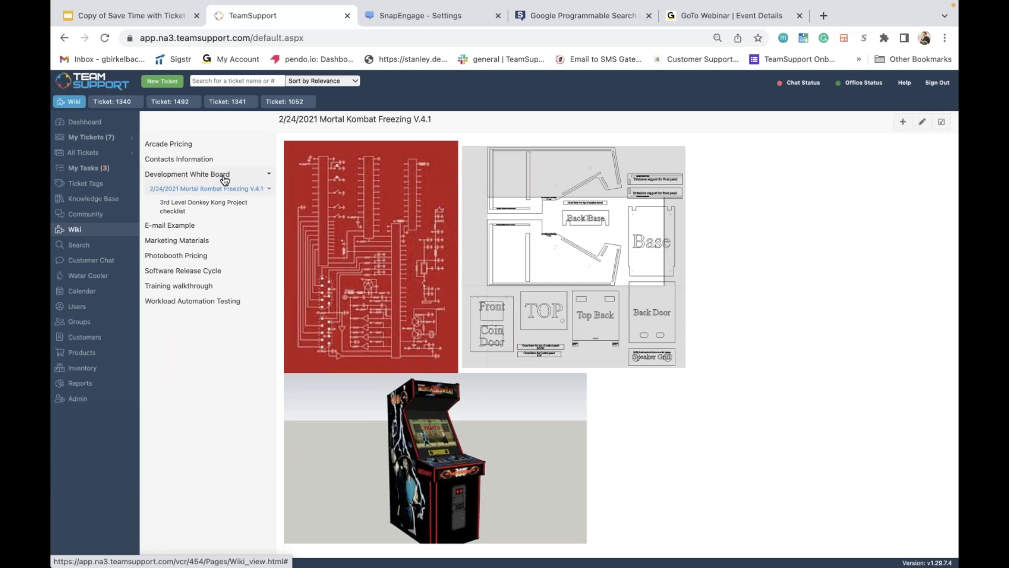
{"action": "left_click", "coordinate": [254, 210]}
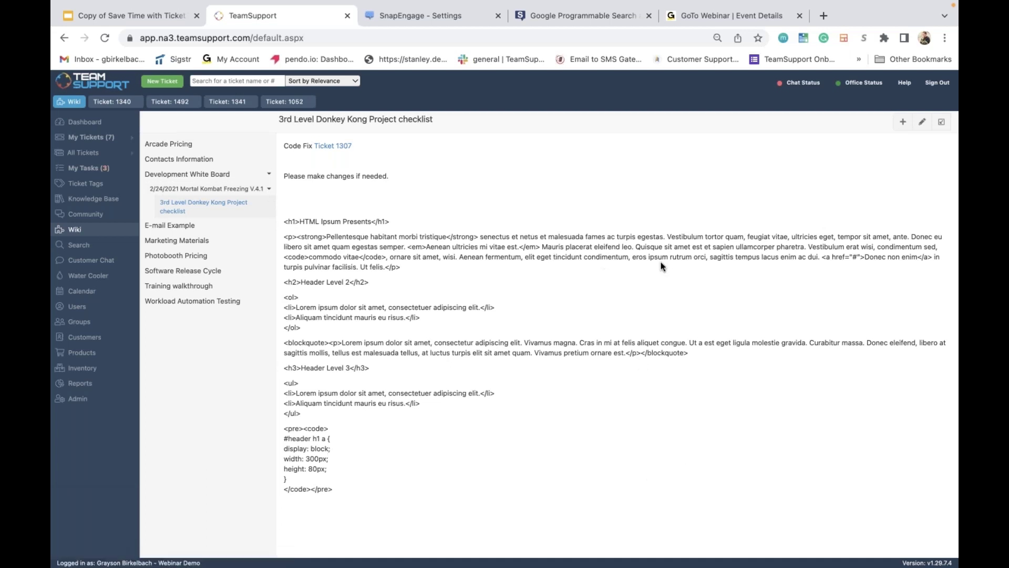
Open the Repair Request article from the Repair subcategory of Canned Responses in the Knowledge Base.
{"action": "left_click", "coordinate": [98, 199]}
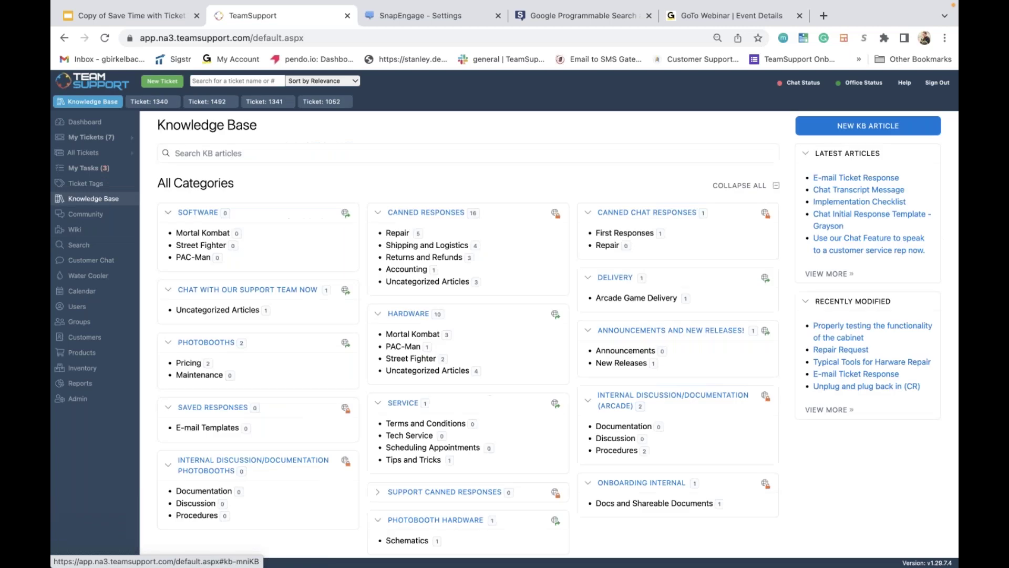
{"action": "left_click", "coordinate": [396, 233]}
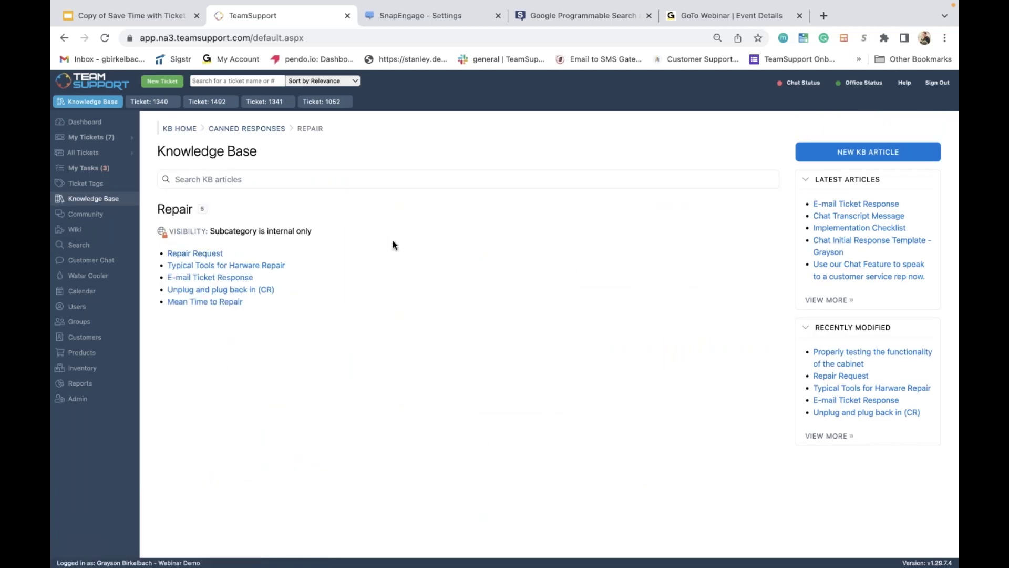
{"action": "left_click", "coordinate": [209, 252]}
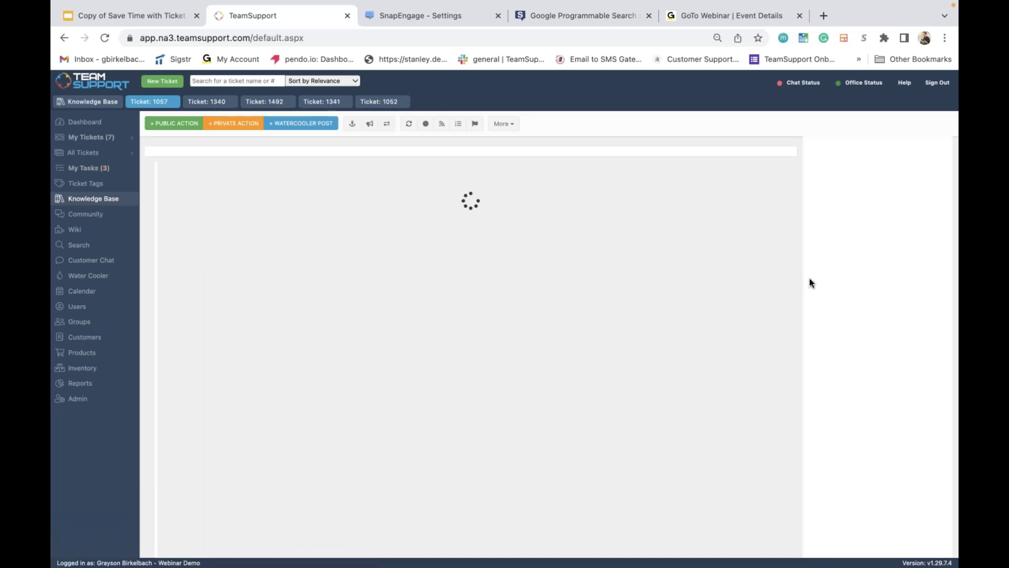
{"action": "left_click", "coordinate": [614, 109]}
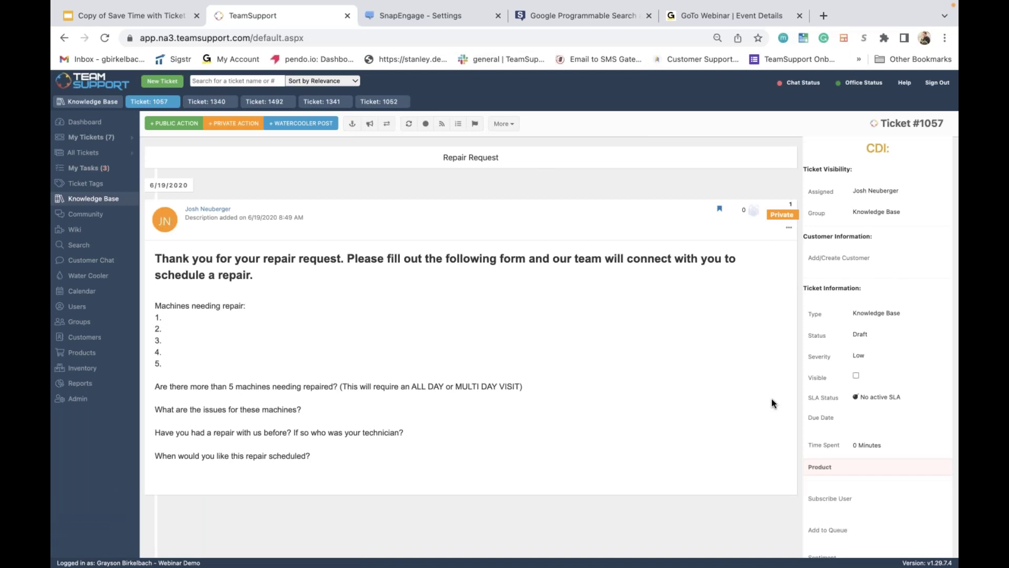
Compare the Wiki's article list with the Knowledge Base's article search, ending in the Wiki.
{"action": "left_click", "coordinate": [102, 228]}
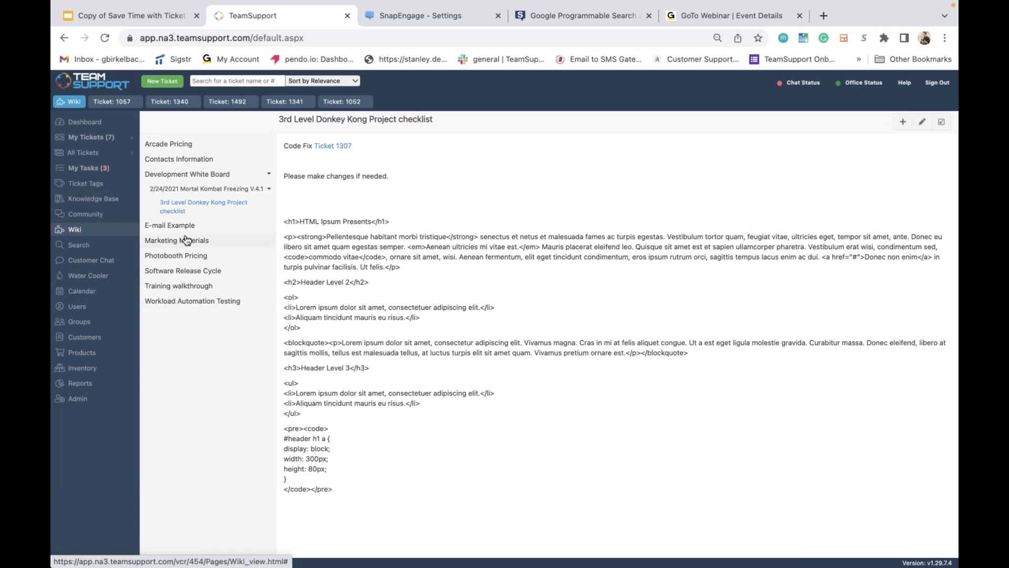
{"action": "left_click", "coordinate": [84, 199]}
{"action": "left_click", "coordinate": [206, 180]}
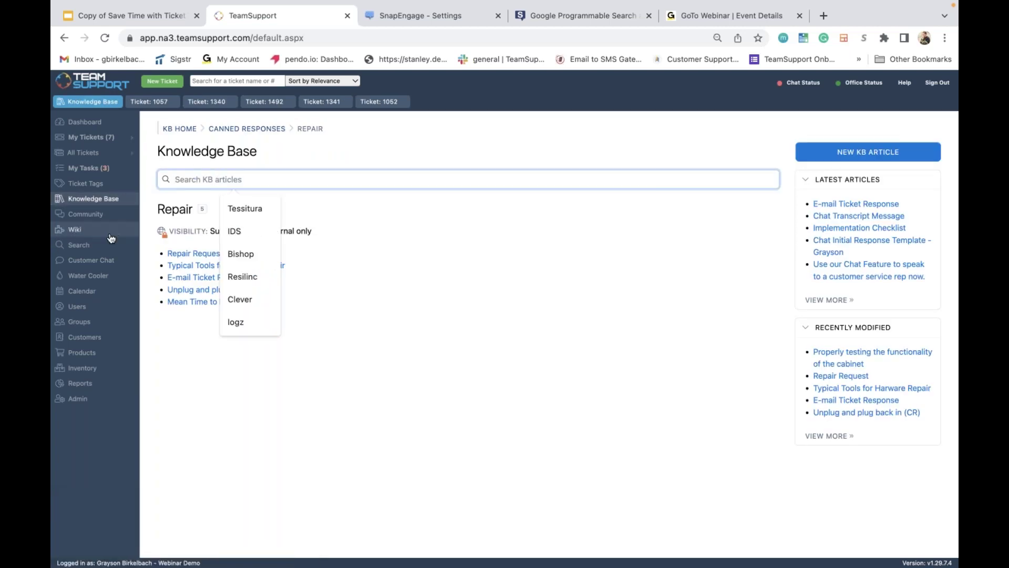
{"action": "left_click", "coordinate": [74, 229]}
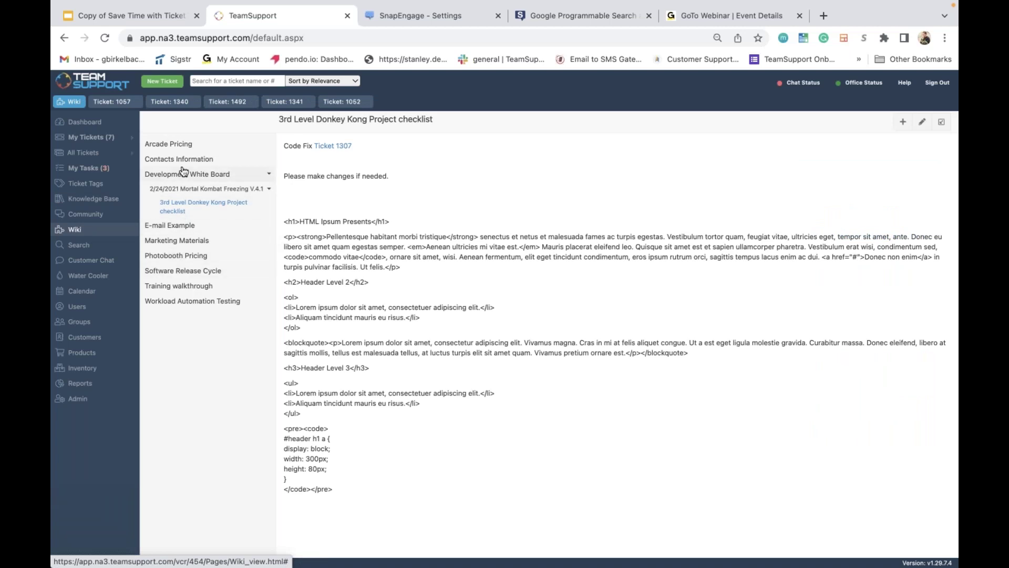
Open the Reset Your Password ticket and examine its Product field's options without changing the product.
{"action": "left_click", "coordinate": [225, 103]}
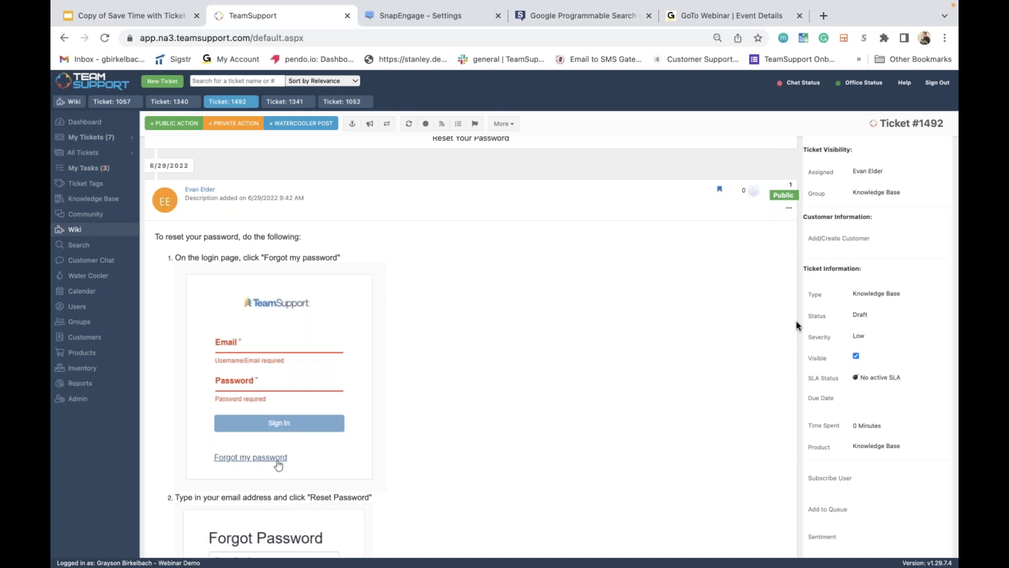
{"action": "left_click", "coordinate": [858, 448]}
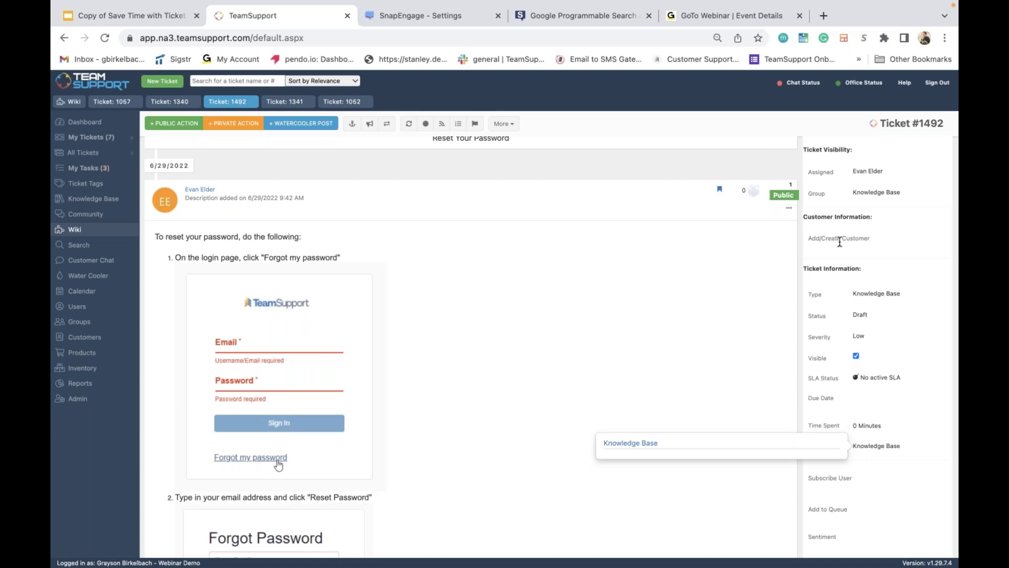
{"action": "left_click", "coordinate": [800, 258]}
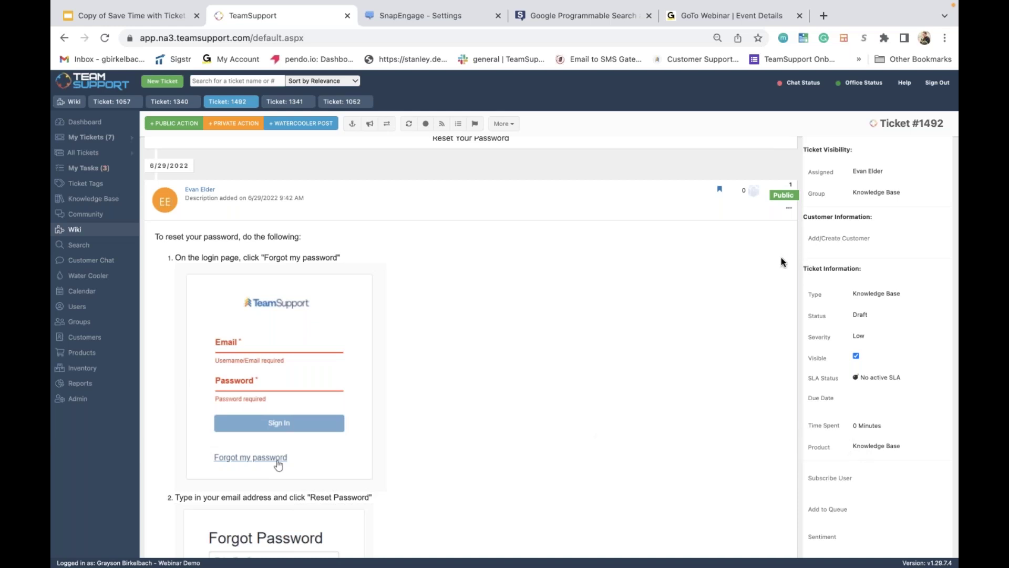
{"action": "scroll", "coordinate": [788, 259], "scroll_direction": "up", "scroll_amount": 1}
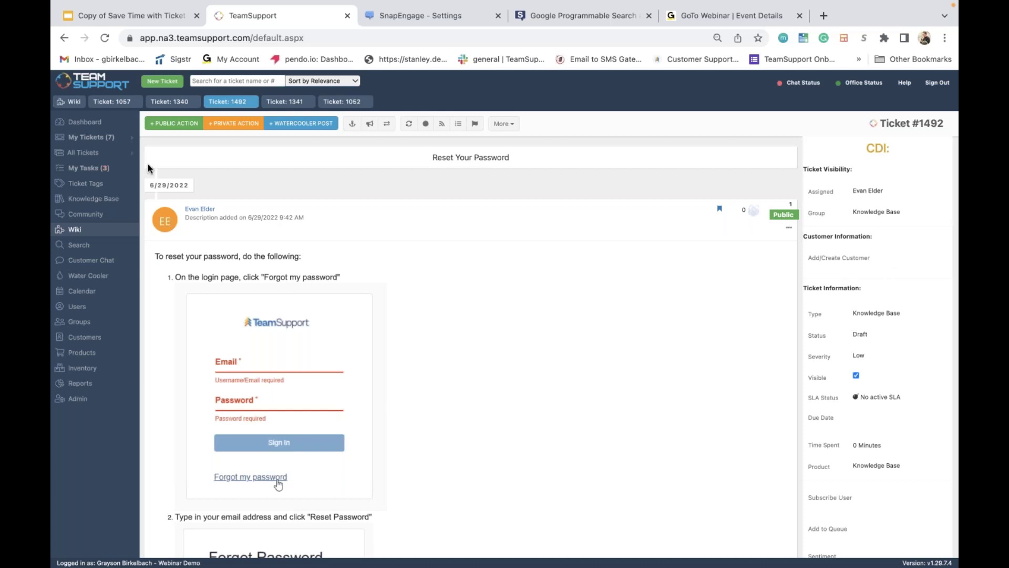
Sort all open tickets by number in descending order, and open the ticket list for the Knowledge Base type.
{"action": "left_click", "coordinate": [75, 231]}
{"action": "left_click", "coordinate": [103, 157]}
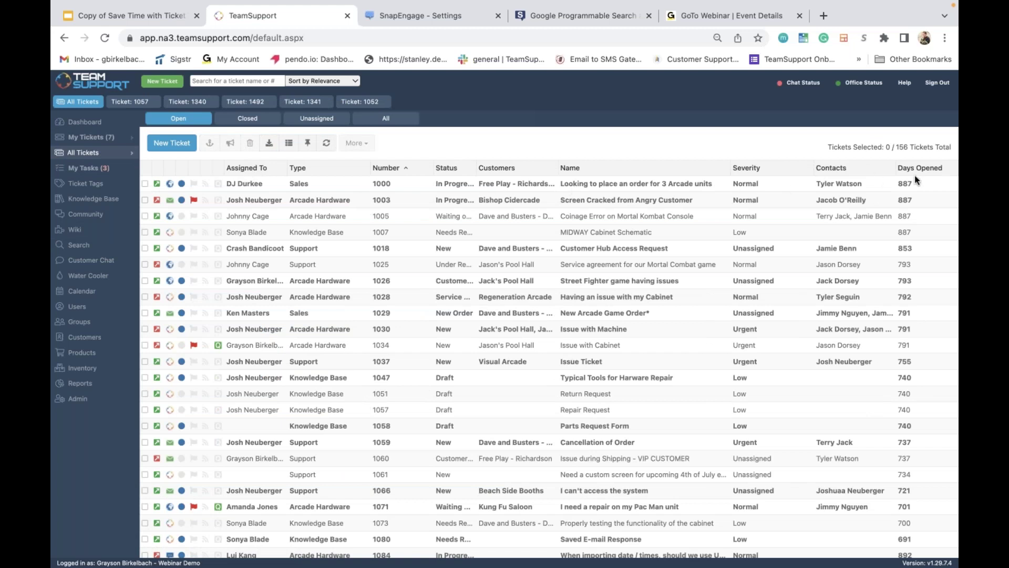
{"action": "left_click", "coordinate": [403, 172]}
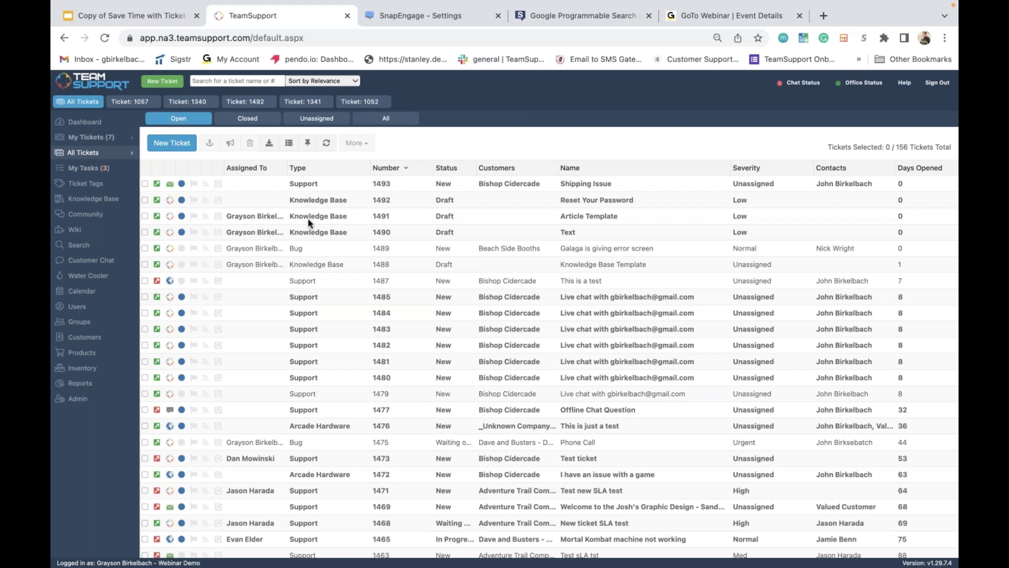
{"action": "left_click", "coordinate": [133, 156]}
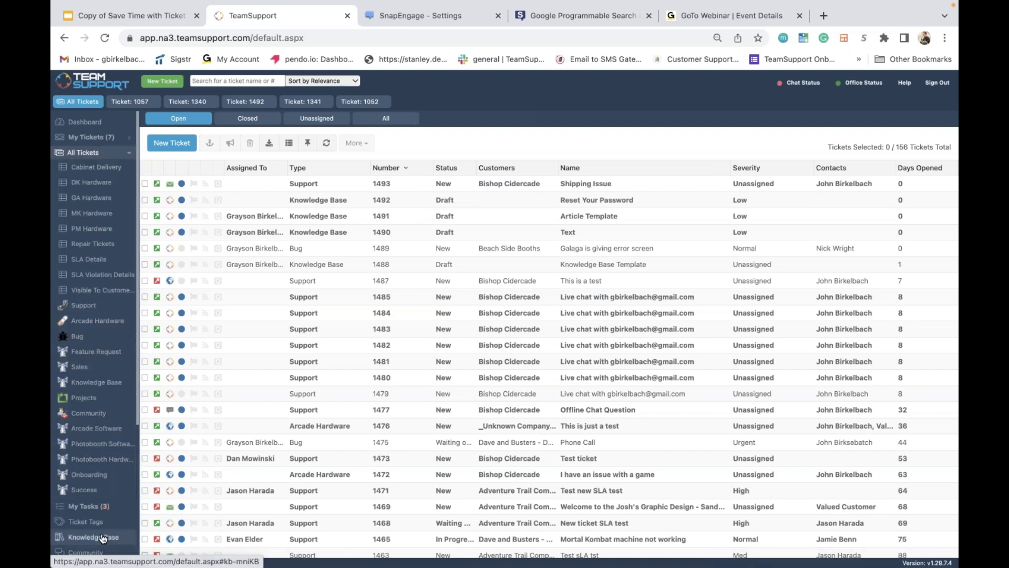
{"action": "left_click", "coordinate": [106, 384]}
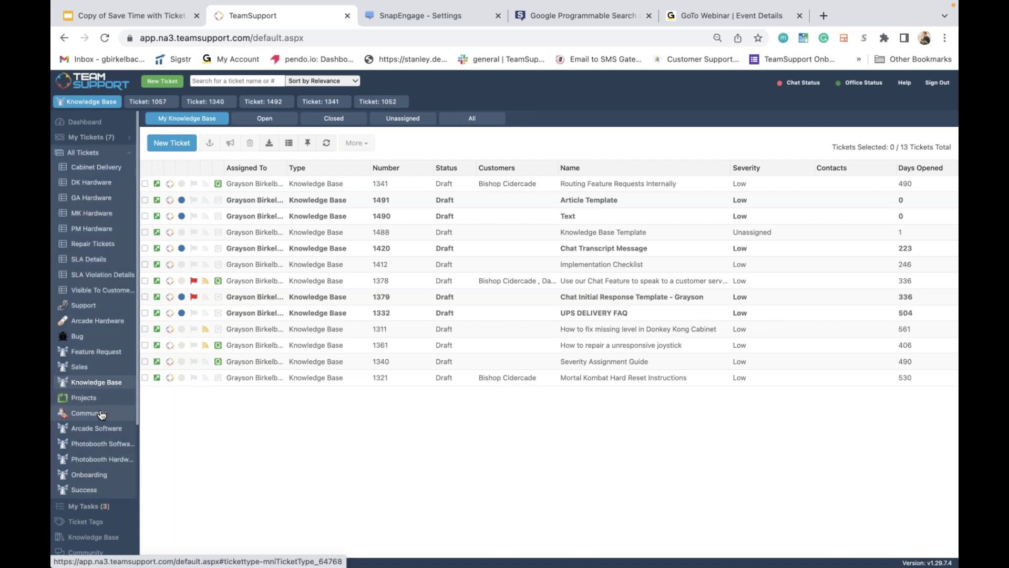
Go to Reports and list all reports.
{"action": "scroll", "coordinate": [99, 426], "scroll_direction": "down", "scroll_amount": 4}
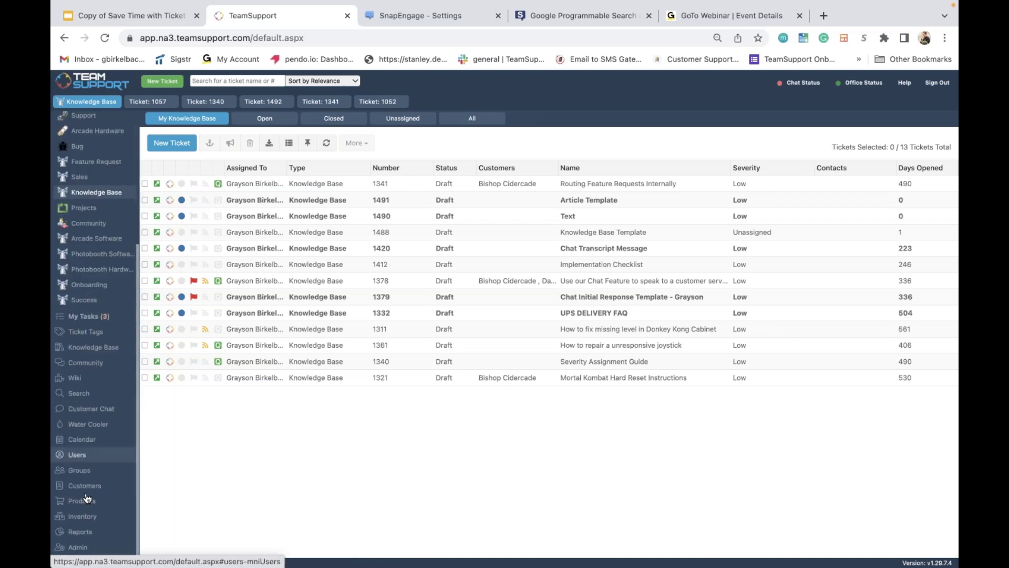
{"action": "left_click", "coordinate": [80, 532]}
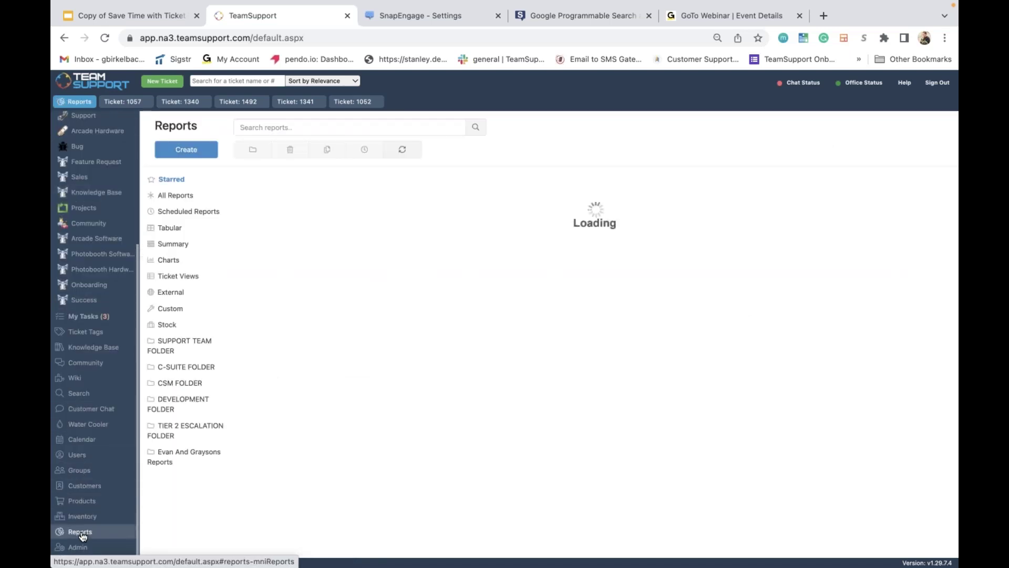
{"action": "left_click", "coordinate": [174, 196]}
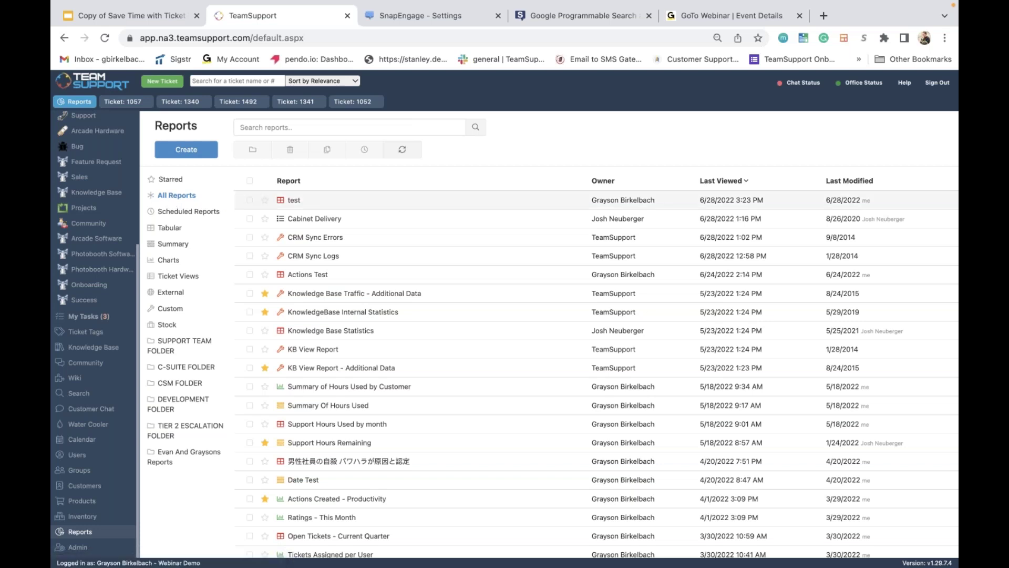
Start a new tabular report to examine the available primary tables, and cancel the report.
{"action": "left_click", "coordinate": [187, 151]}
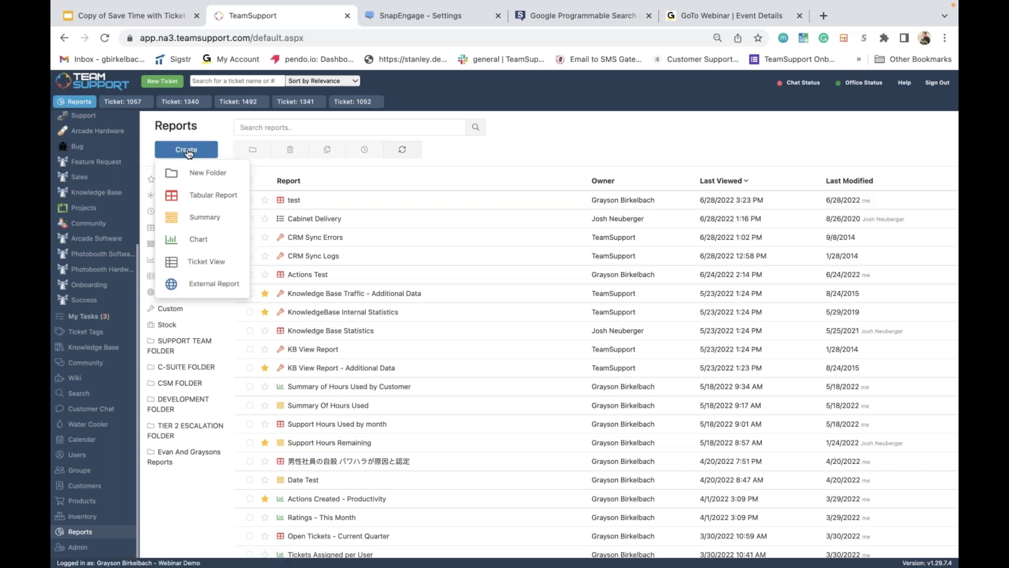
{"action": "left_click", "coordinate": [194, 197]}
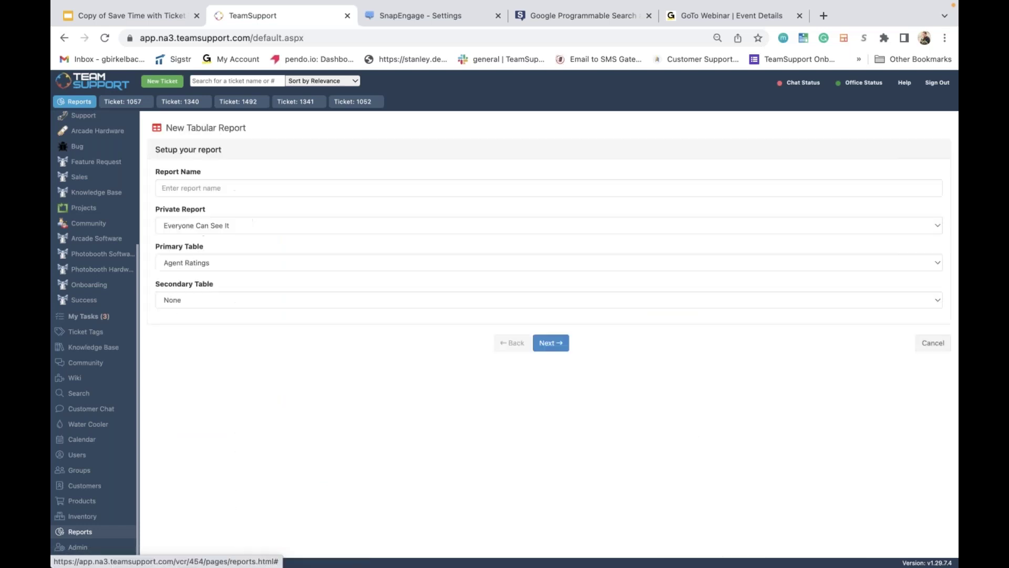
{"action": "left_click", "coordinate": [188, 262]}
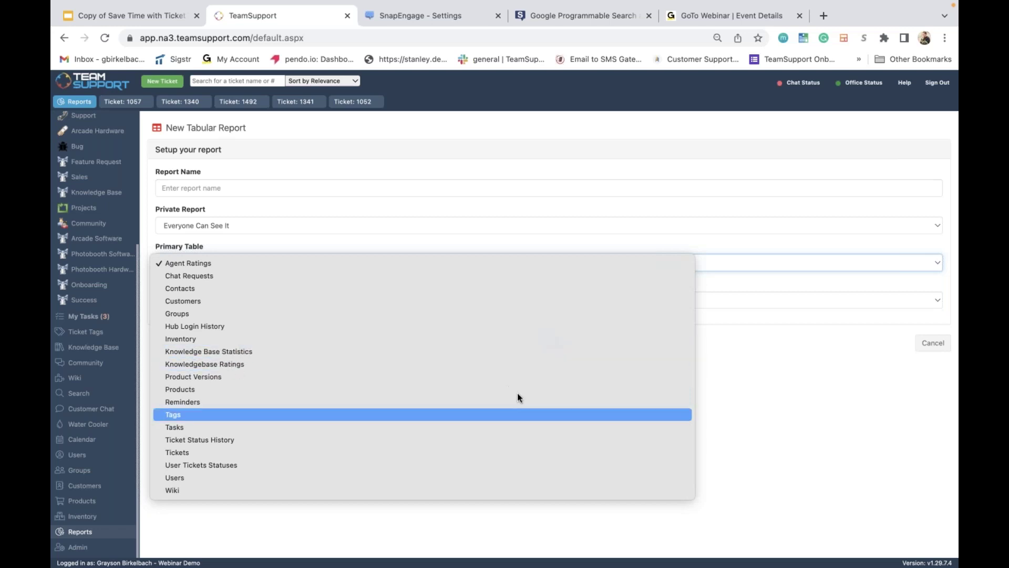
{"action": "left_click", "coordinate": [903, 314]}
{"action": "left_click", "coordinate": [924, 350]}
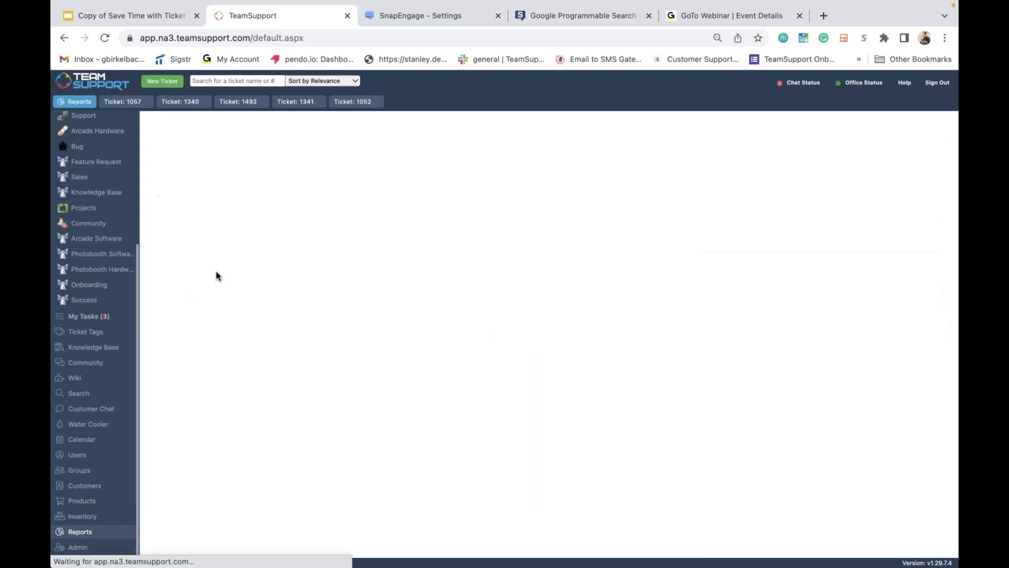
Search all reports for "Knowledge" and open the Knowledge Base Traffic - Additional Data report.
{"action": "left_click", "coordinate": [178, 196]}
{"action": "left_click", "coordinate": [273, 127]}
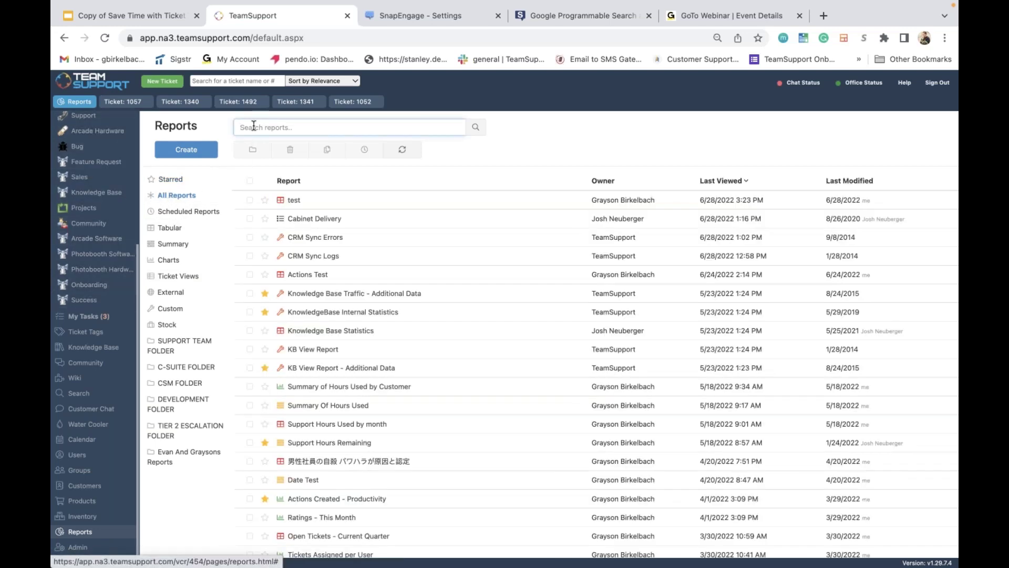
{"action": "type", "text": "Knowl"}
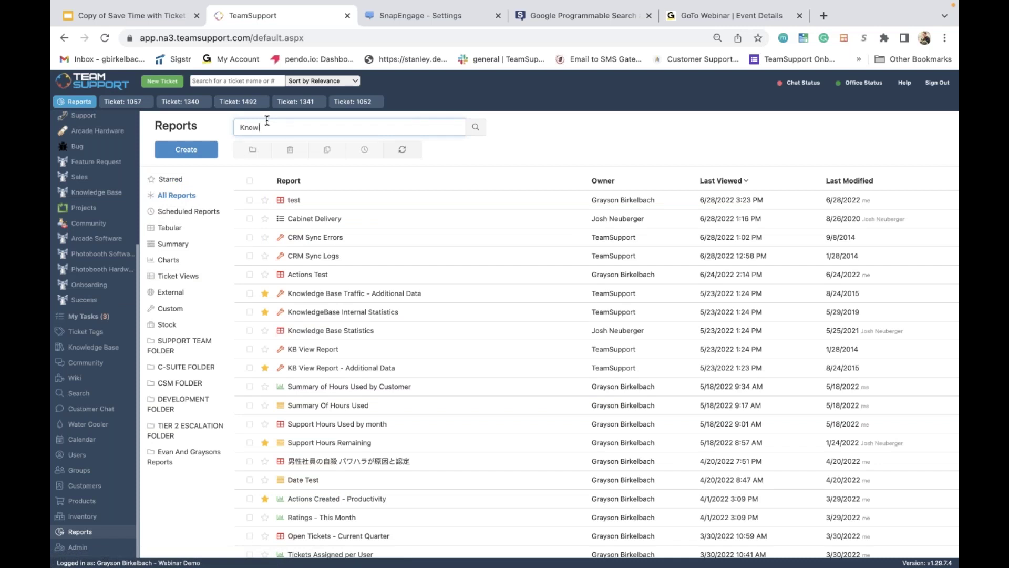
{"action": "type", "text": "edge"}
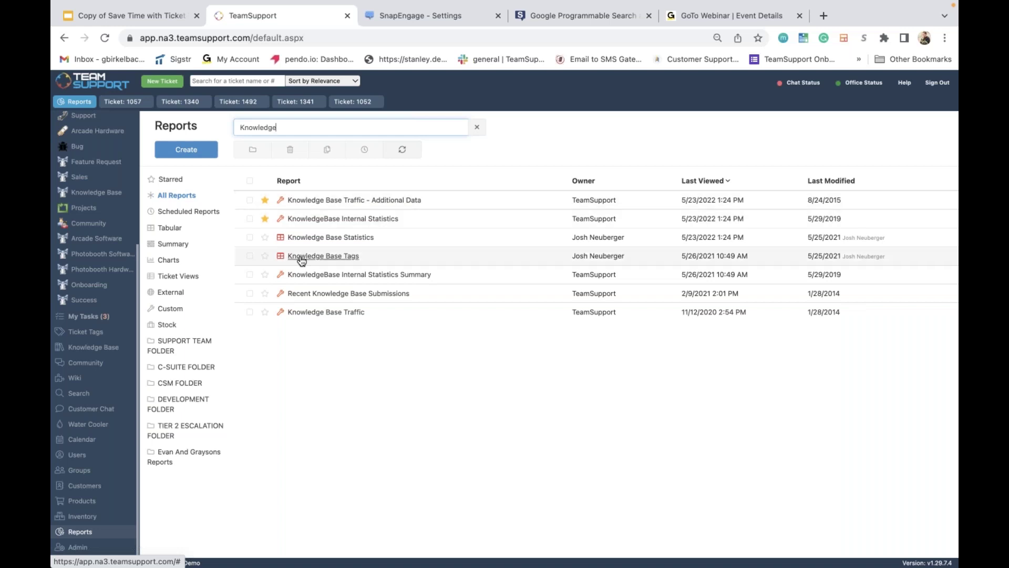
{"action": "left_click", "coordinate": [355, 203]}
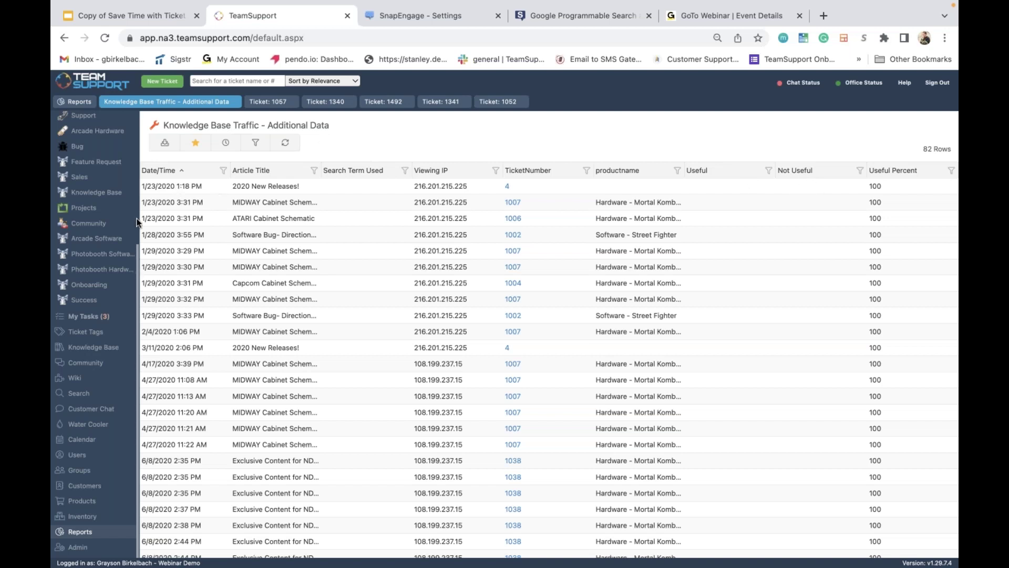
Return to Reports, search all reports for "KB" and open the KB View Report - Additional Data report.
{"action": "scroll", "coordinate": [84, 315], "scroll_direction": "up", "scroll_amount": 3}
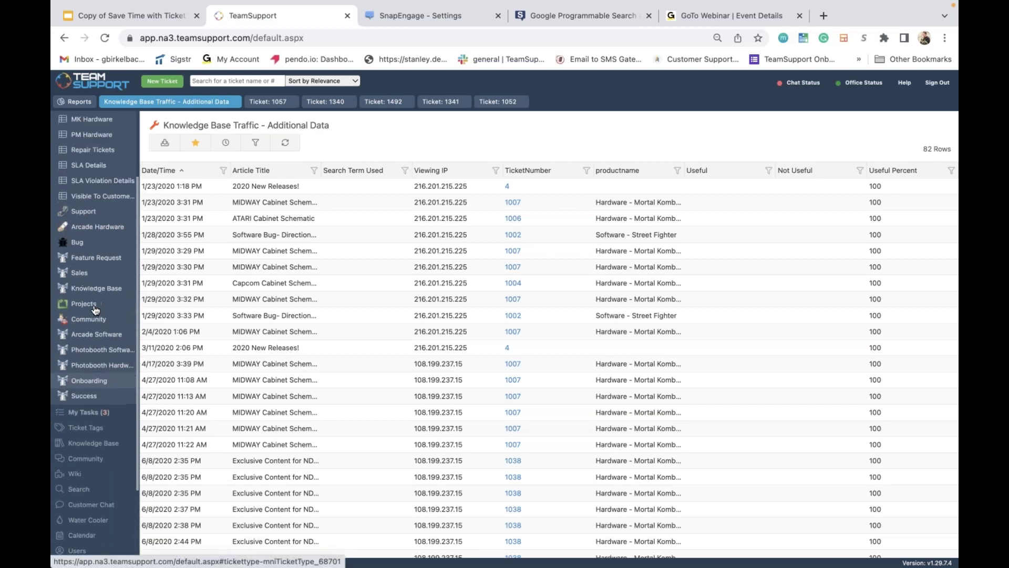
{"action": "scroll", "coordinate": [84, 421], "scroll_direction": "down", "scroll_amount": 3}
{"action": "left_click", "coordinate": [78, 532]}
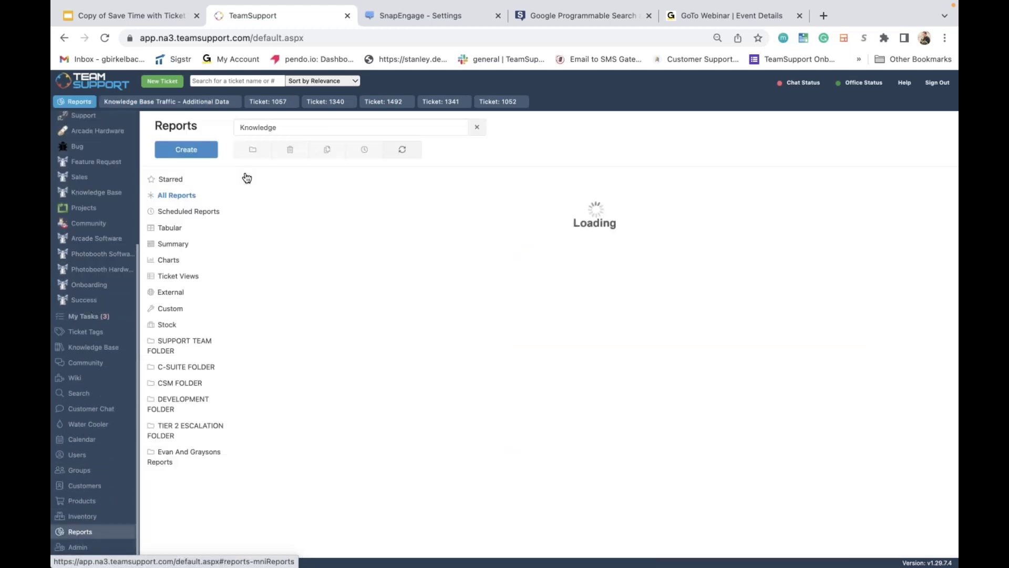
{"action": "triple_click", "coordinate": [289, 122]}
{"action": "key", "text": "BackSpace"}
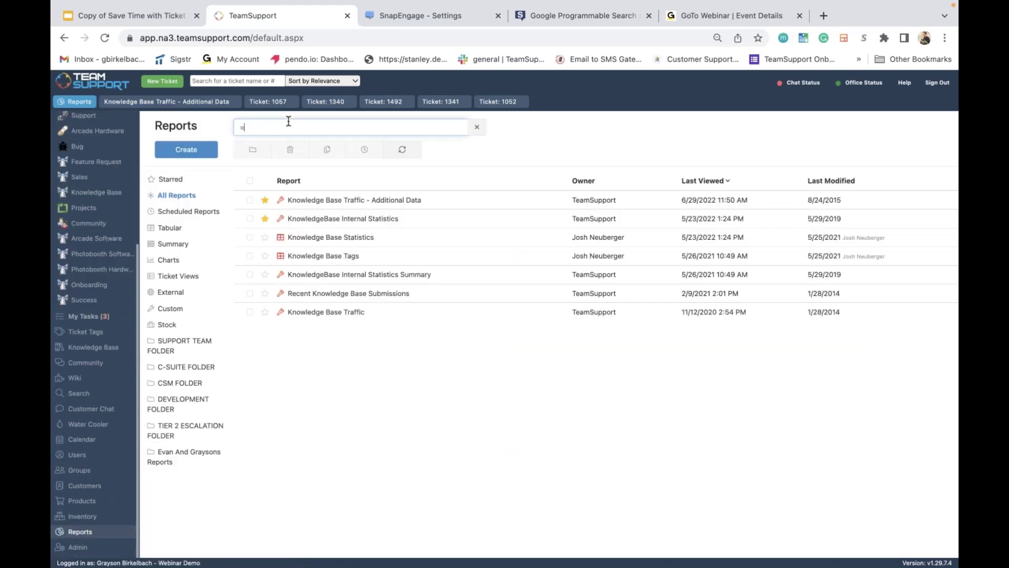
{"action": "type", "text": "KB"}
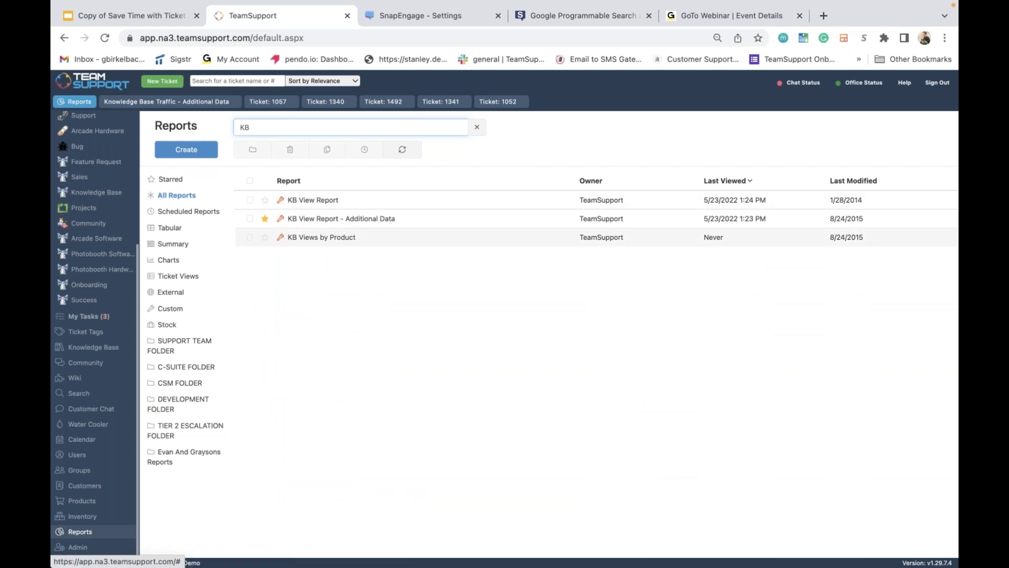
{"action": "left_click", "coordinate": [318, 219]}
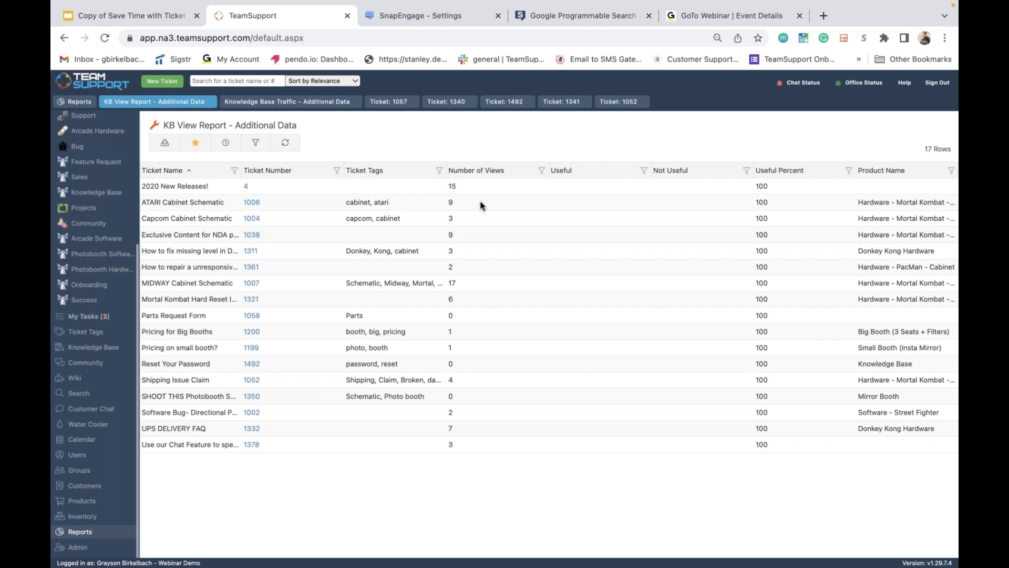
Go back to the reports list, and open Users to review the Abilities permissions in the user information.
{"action": "left_click", "coordinate": [79, 531]}
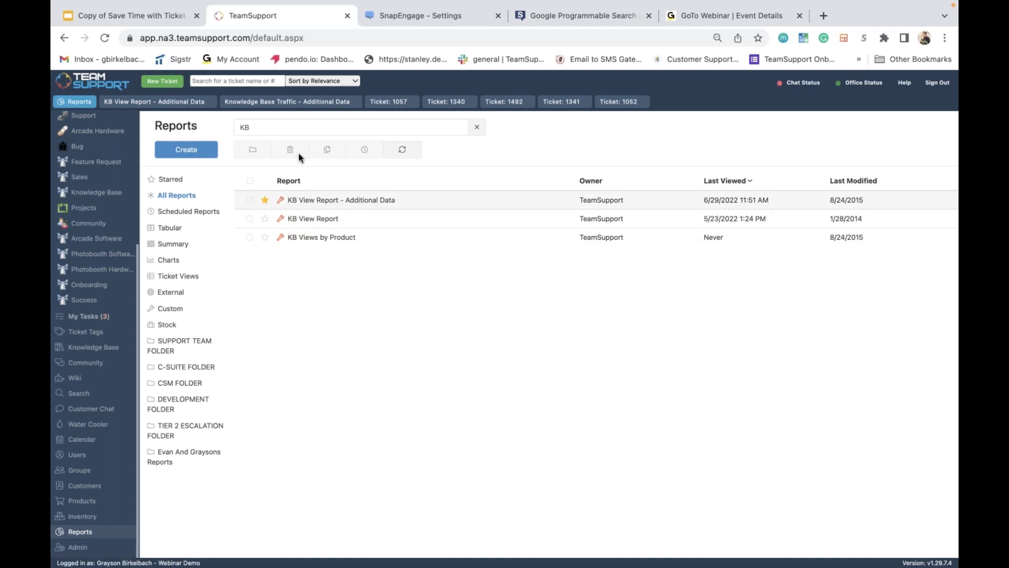
{"action": "left_click", "coordinate": [289, 128]}
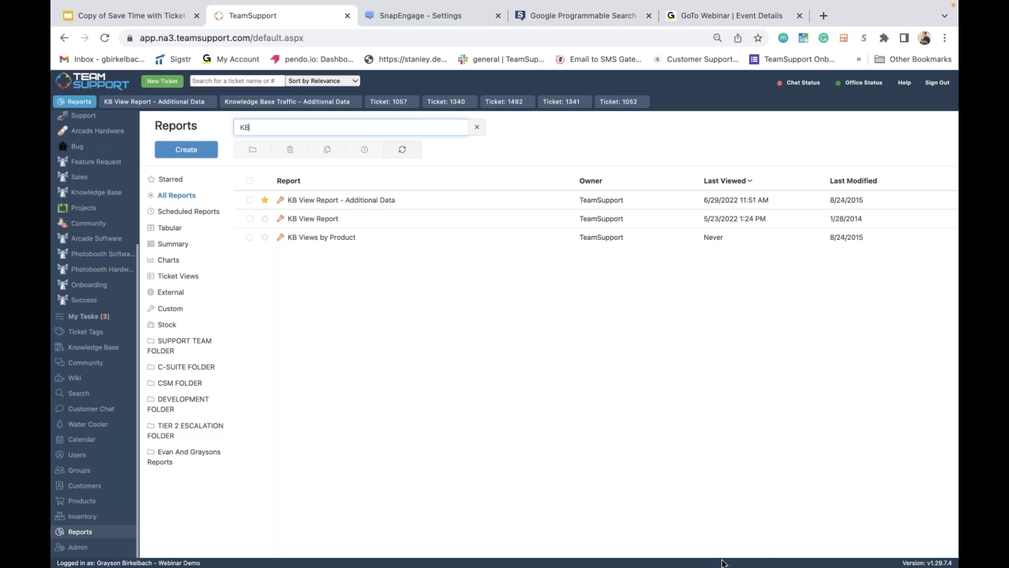
{"action": "left_click", "coordinate": [77, 455]}
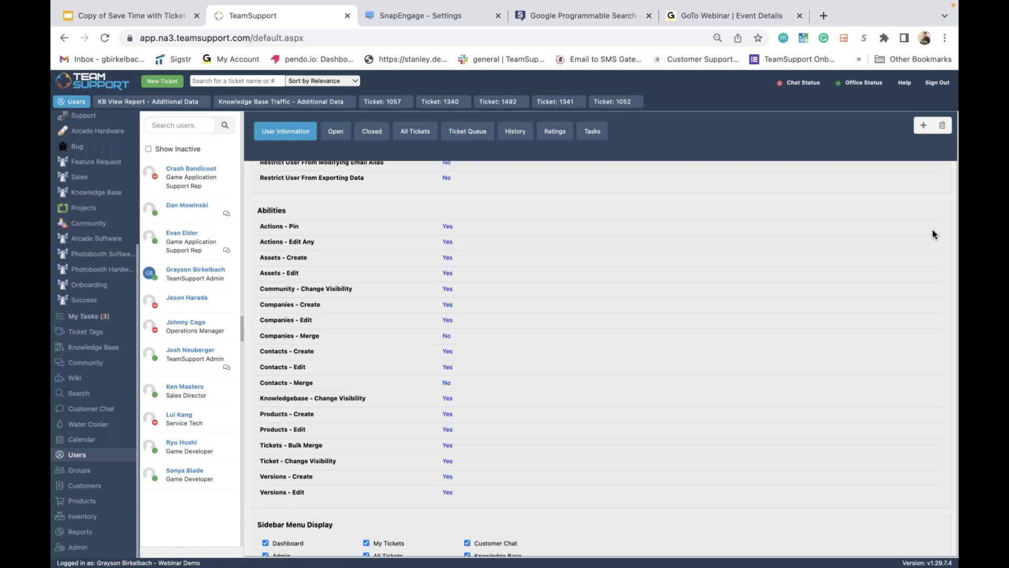
Switch to the Google Slides presentation to show the closing Thank You slide.
{"action": "mouse_move", "coordinate": [132, 1]}
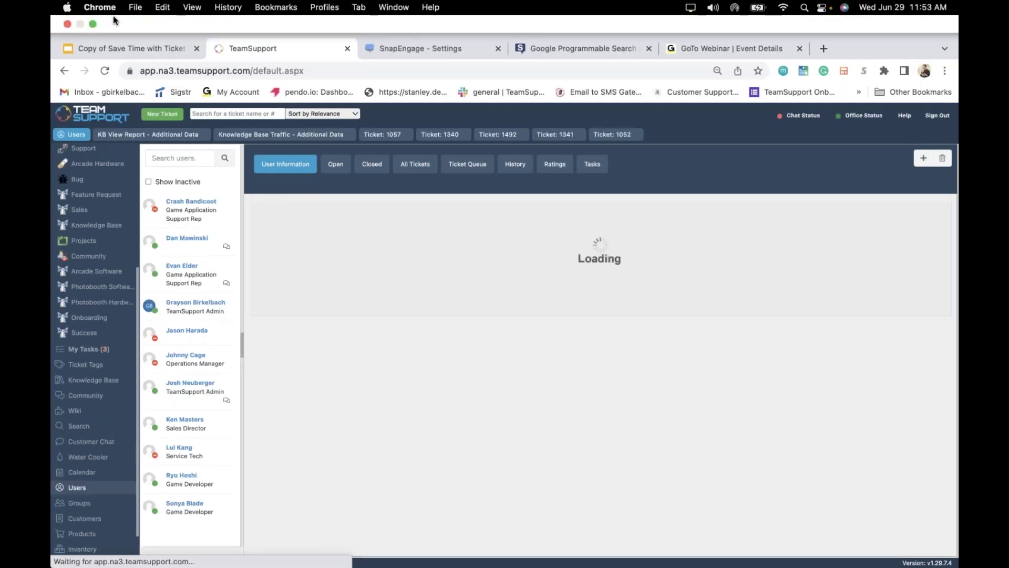
{"action": "left_click", "coordinate": [131, 48]}
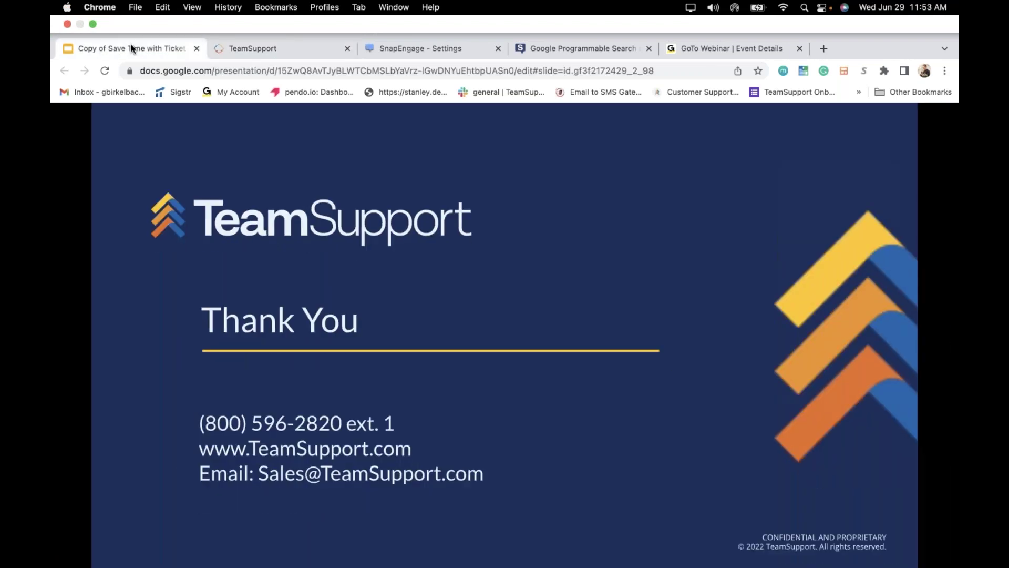